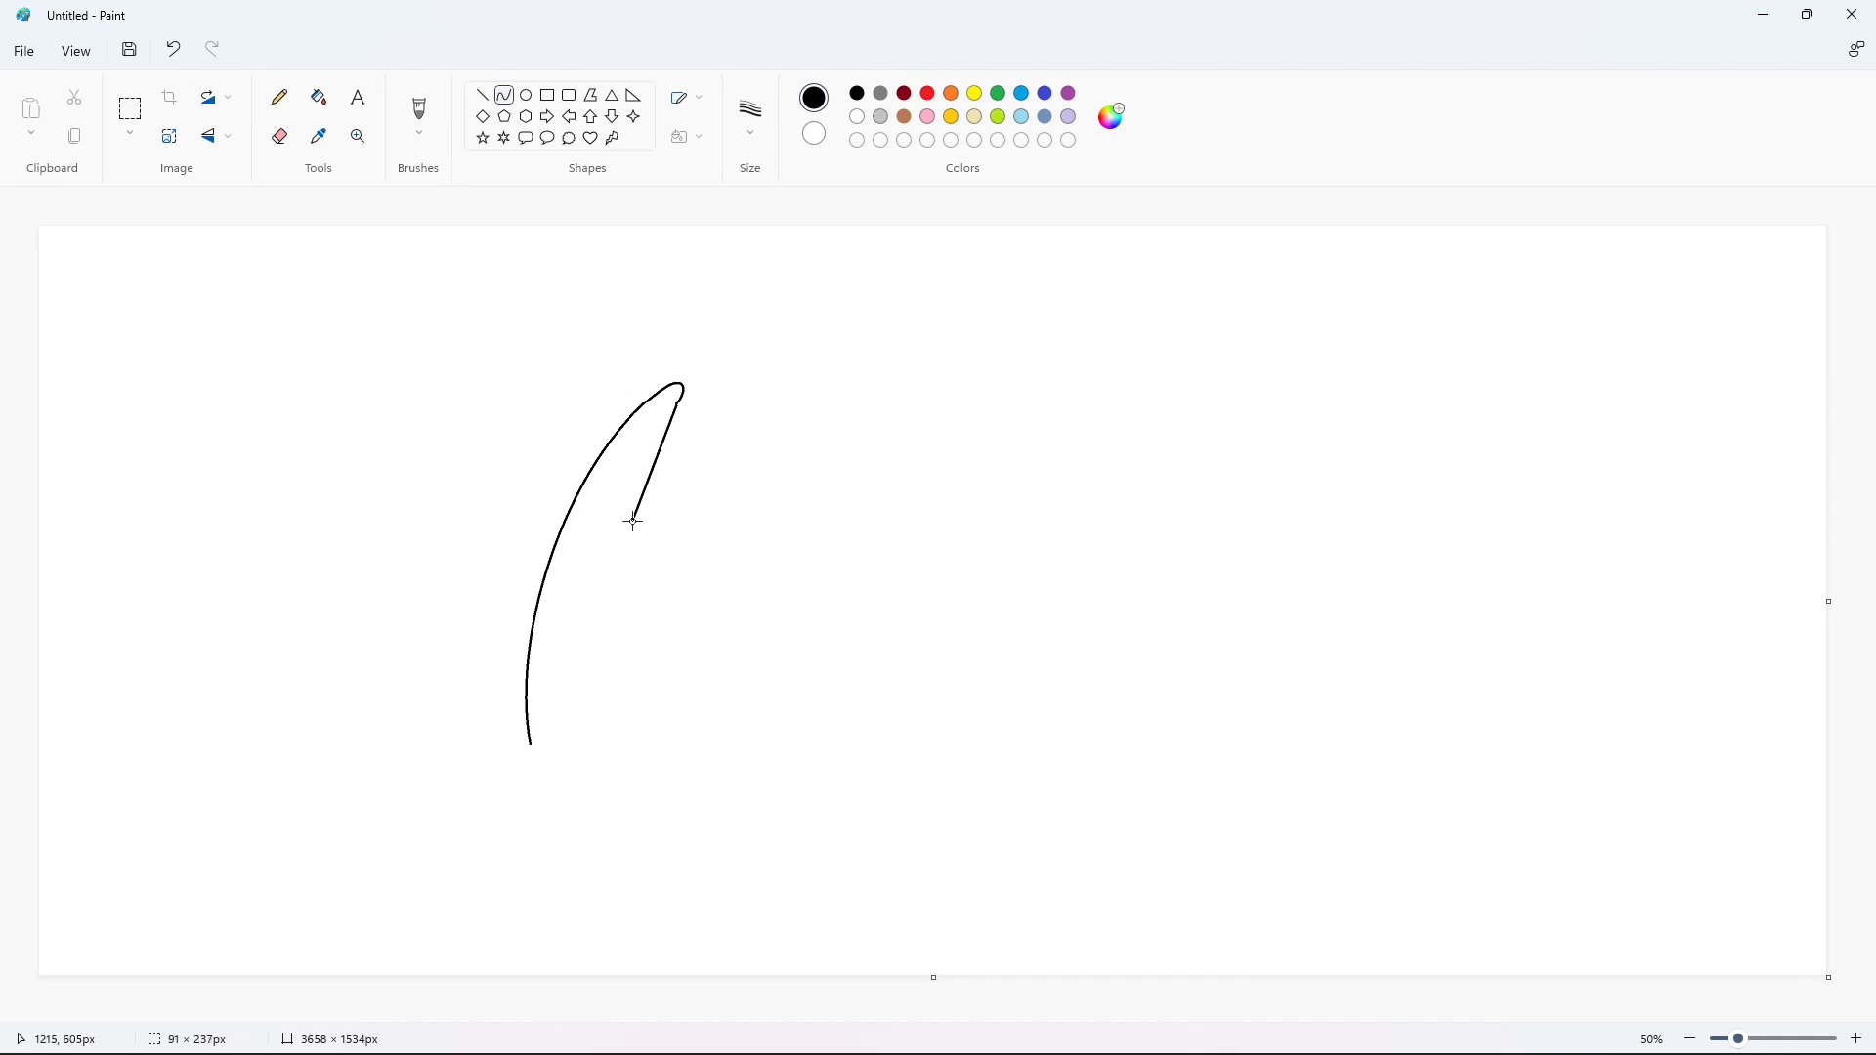
Bend the line descending from the W's first upper tip into a gentle curve that forms the left side of the notch
{"action": "left_click", "coordinate": [657, 447]}
{"action": "left_click", "coordinate": [636, 490]}
{"action": "left_click", "coordinate": [750, 505]}
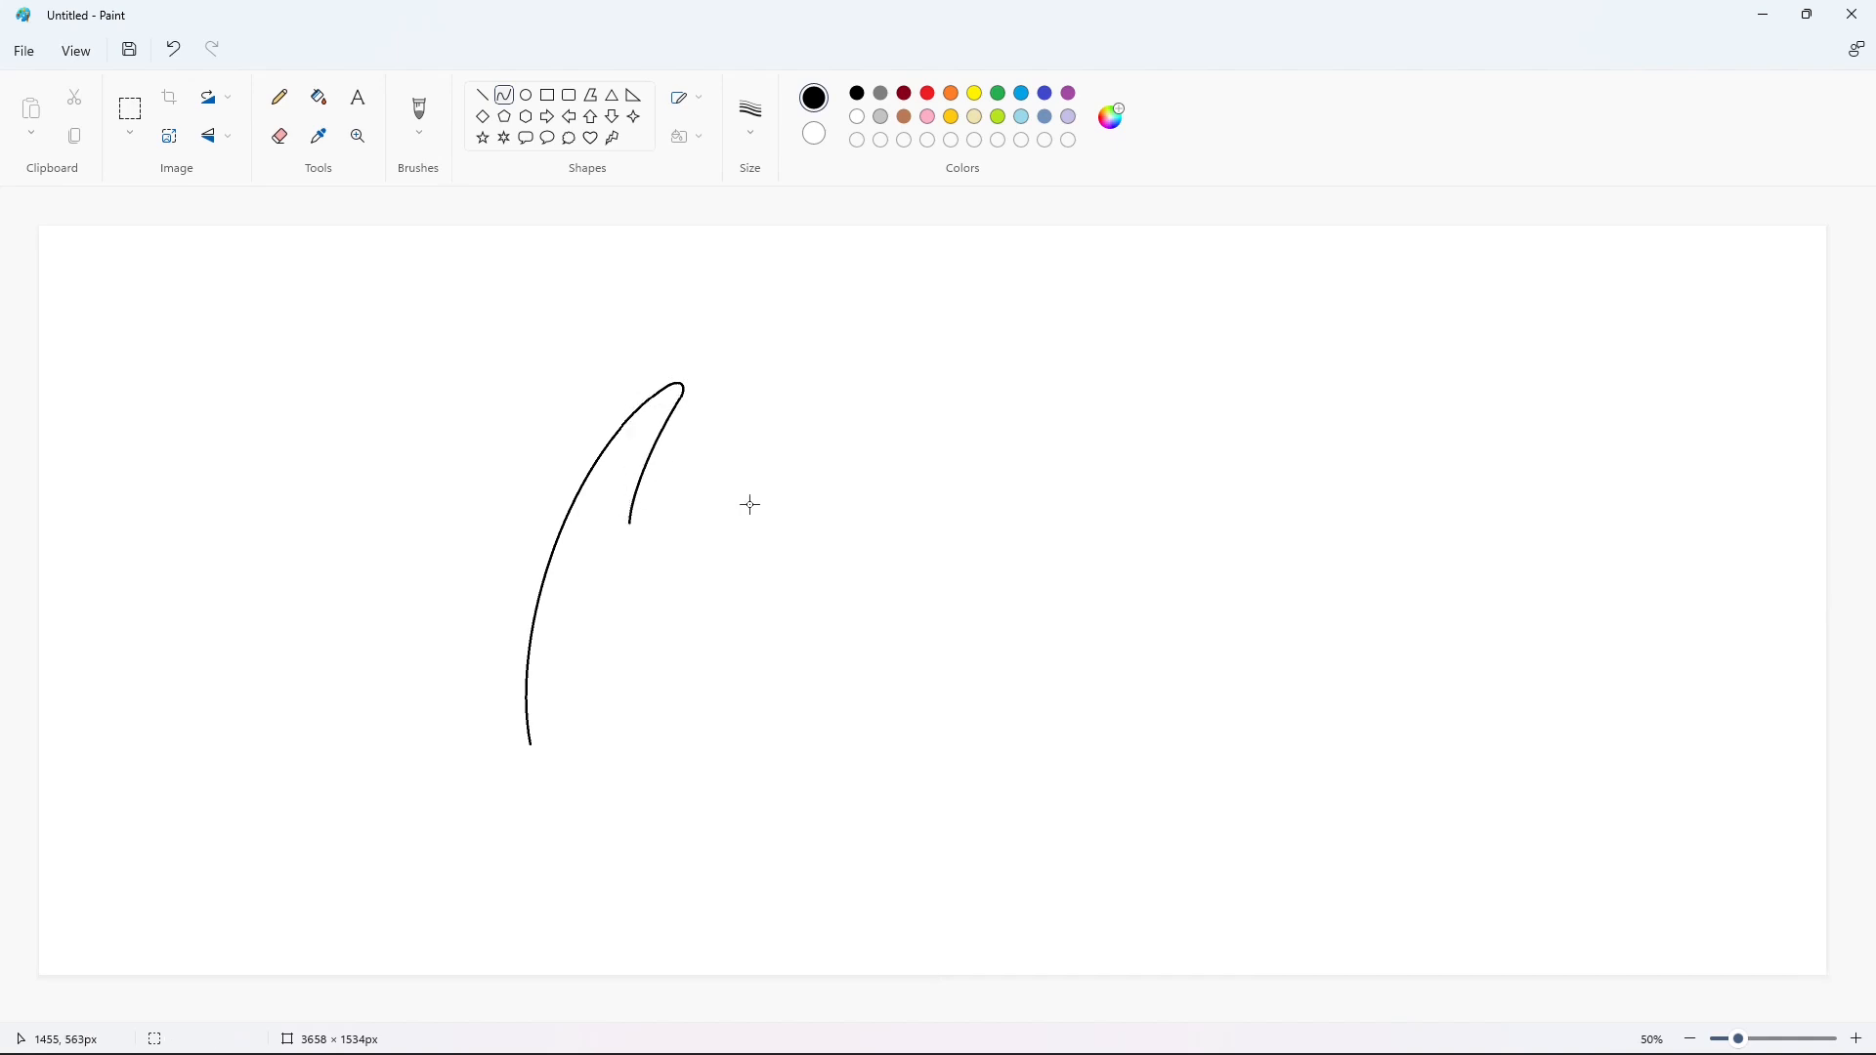
Round off the W's lower-left tip and curve the outline up towards the gap between its two legs
{"action": "left_click_drag", "start_coordinate": [533, 747], "coordinate": [632, 626]}
{"action": "left_click", "coordinate": [538, 759]}
{"action": "left_click", "coordinate": [586, 762]}
{"action": "left_click", "coordinate": [578, 689]}
{"action": "key", "text": "ctrl+z"}
{"action": "left_click_drag", "start_coordinate": [555, 739], "coordinate": [640, 622]}
{"action": "left_click_drag", "start_coordinate": [588, 687], "coordinate": [597, 665]}
{"action": "left_click", "coordinate": [714, 662]}
Draw the W's rounded middle peak and the long curve rising to its upper-right tip
{"action": "mouse_move", "coordinate": [630, 525]}
{"action": "left_mouse_down"}
{"action": "mouse_move", "coordinate": [720, 413]}
{"action": "mouse_move", "coordinate": [716, 519]}
{"action": "mouse_move", "coordinate": [750, 419]}
{"action": "mouse_move", "coordinate": [724, 528]}
{"action": "mouse_move", "coordinate": [871, 398]}
{"action": "mouse_move", "coordinate": [909, 387]}
{"action": "mouse_move", "coordinate": [876, 385]}
{"action": "left_mouse_up"}
{"action": "left_click", "coordinate": [787, 431]}
{"action": "left_click", "coordinate": [876, 381]}
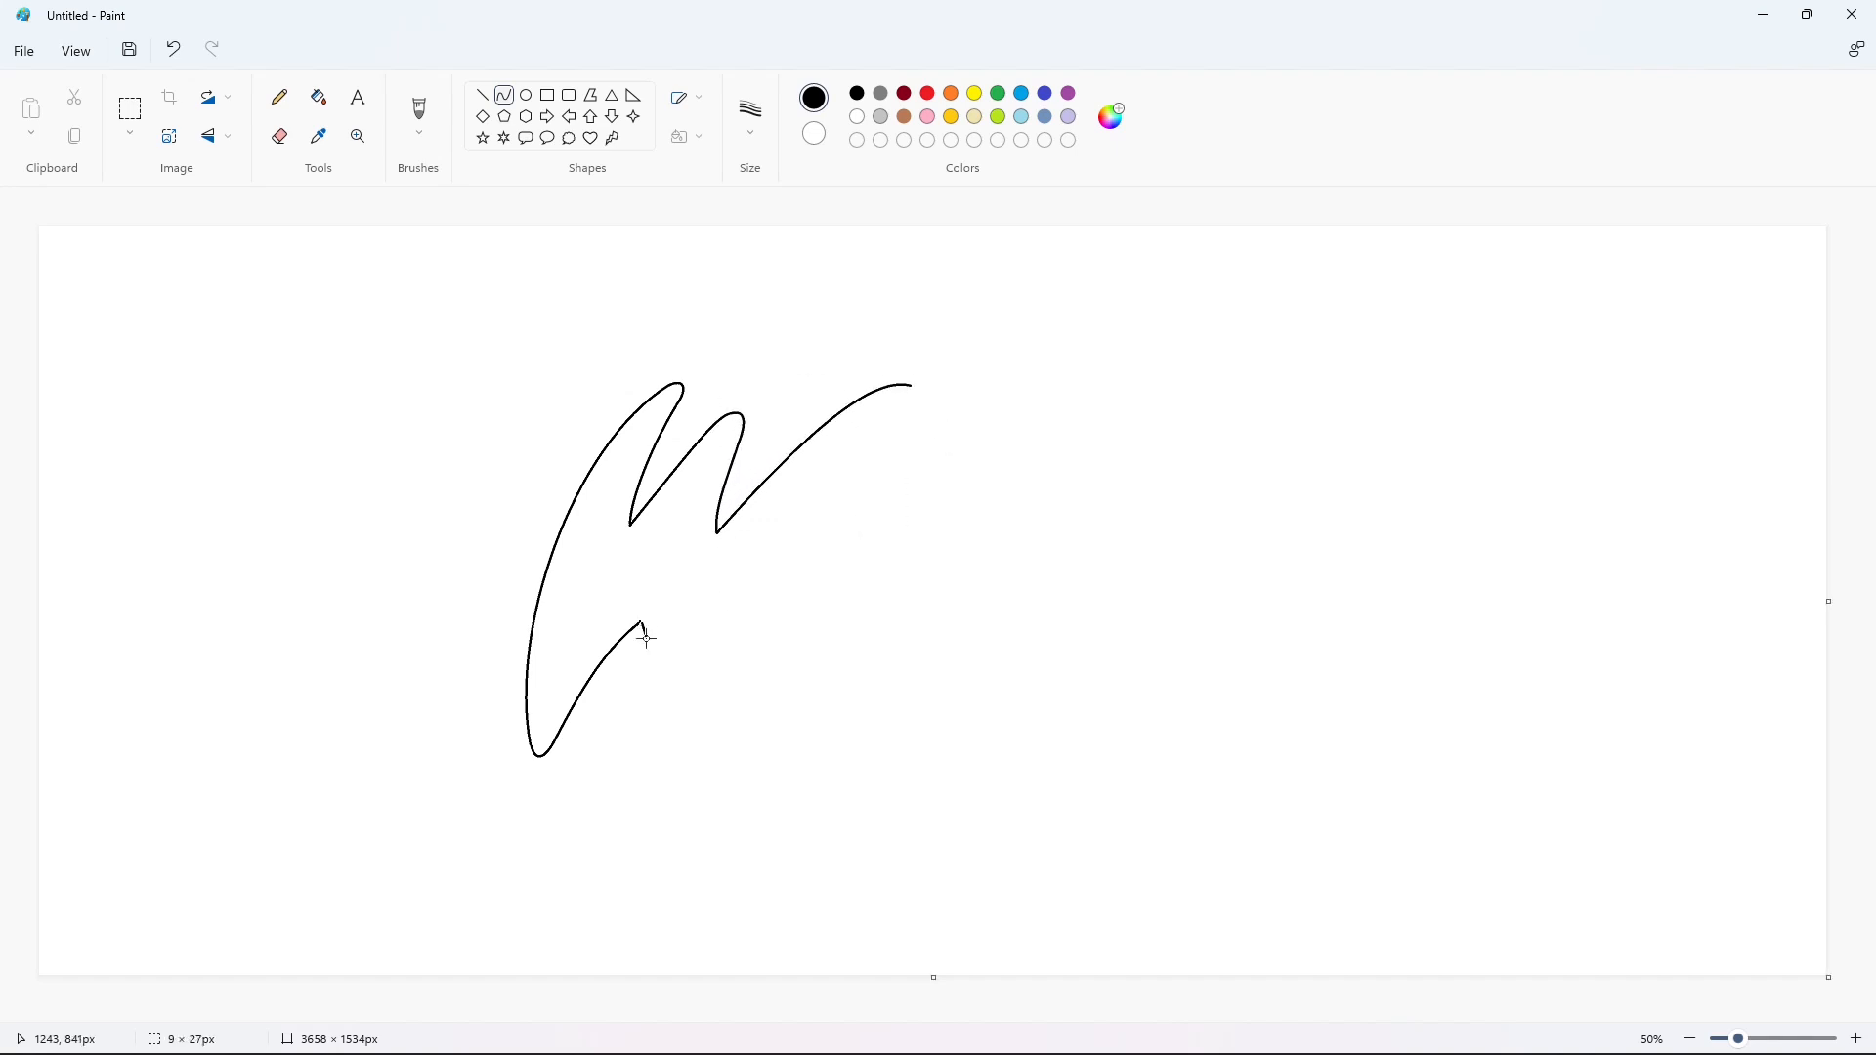
Round the arch between the W's legs and curve its right side down to the base of the second leg
{"action": "left_click_drag", "start_coordinate": [645, 637], "coordinate": [653, 641]}
{"action": "left_click", "coordinate": [646, 621]}
{"action": "left_click_drag", "start_coordinate": [650, 660], "coordinate": [756, 770]}
{"action": "left_click", "coordinate": [649, 662]}
{"action": "left_click", "coordinate": [658, 746]}
Round the W's upper-right tip and draw a curved edge sloping down to the junction with the next letter
{"action": "left_click_drag", "start_coordinate": [909, 385], "coordinate": [744, 637]}
{"action": "left_click", "coordinate": [911, 388]}
{"action": "left_click", "coordinate": [915, 389]}
{"action": "left_click", "coordinate": [963, 453]}
{"action": "left_click", "coordinate": [857, 454]}
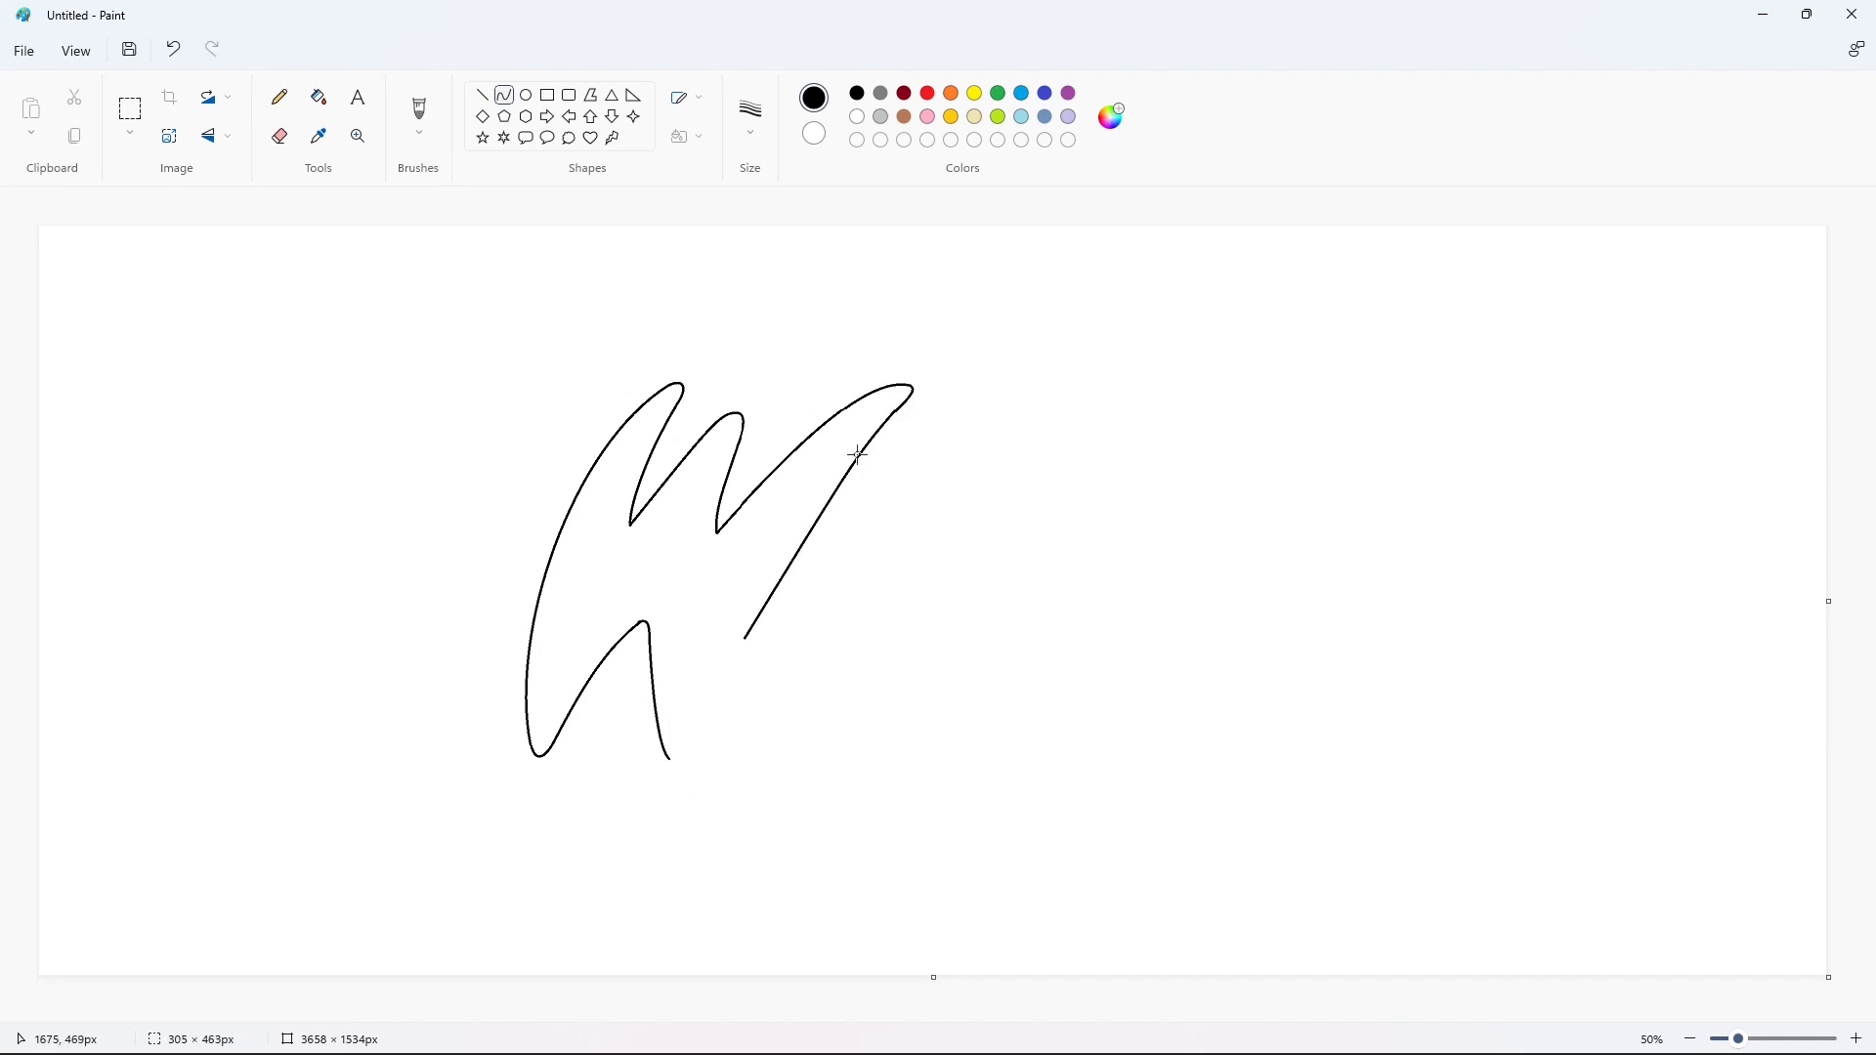
{"action": "left_click_drag", "start_coordinate": [857, 455], "coordinate": [920, 559]}
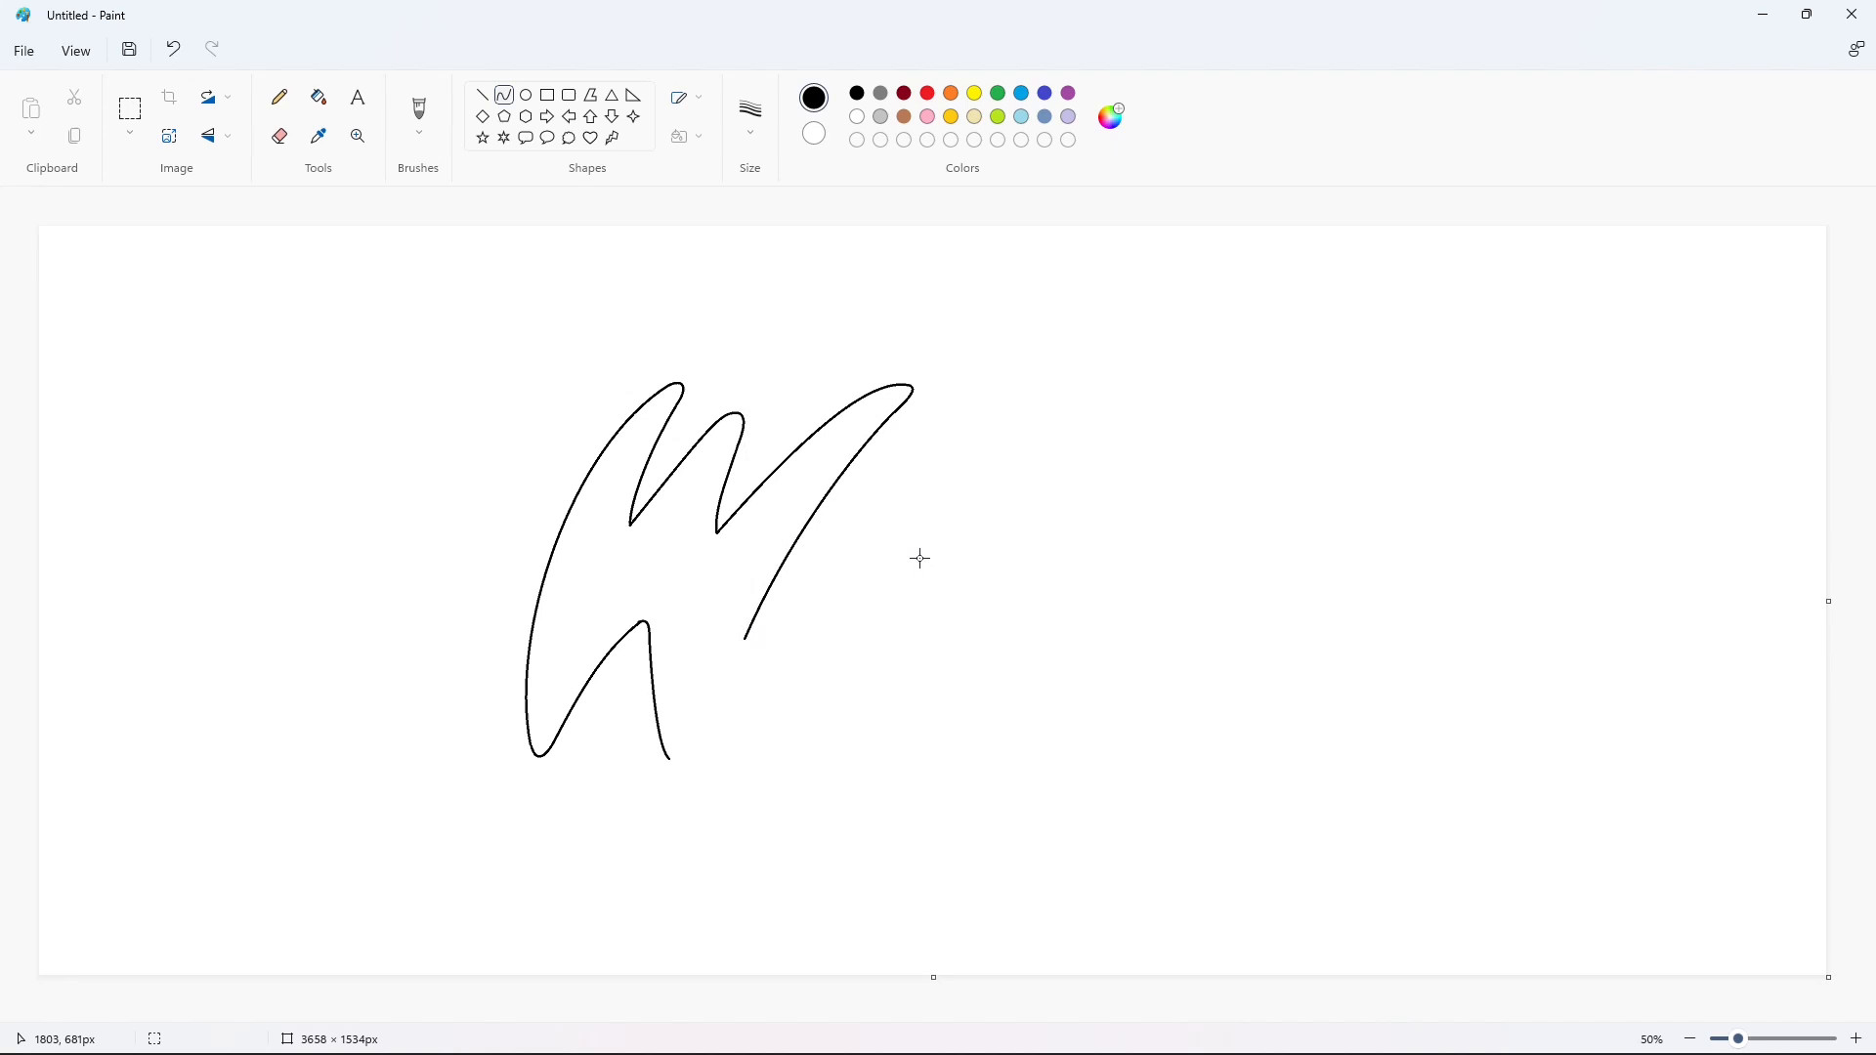
Round the bottom of the W's second leg and curve the outline up to the underside of the letter i
{"action": "left_click_drag", "start_coordinate": [669, 759], "coordinate": [831, 587]}
{"action": "left_click", "coordinate": [678, 760]}
{"action": "left_click", "coordinate": [686, 760]}
{"action": "left_click", "coordinate": [795, 613]}
{"action": "left_click", "coordinate": [789, 616]}
Outline the slanted letter i beside the W with a rounded upper tip and a rounded foot
{"action": "mouse_move", "coordinate": [744, 638]}
{"action": "left_mouse_down"}
{"action": "mouse_move", "coordinate": [911, 506]}
{"action": "mouse_move", "coordinate": [799, 705]}
{"action": "mouse_move", "coordinate": [799, 651]}
{"action": "mouse_move", "coordinate": [785, 684]}
{"action": "mouse_move", "coordinate": [901, 593]}
{"action": "left_mouse_up"}
{"action": "left_click", "coordinate": [974, 527]}
{"action": "left_click", "coordinate": [971, 573]}
{"action": "left_click", "coordinate": [892, 691]}
{"action": "left_click_drag", "start_coordinate": [815, 683], "coordinate": [803, 716]}
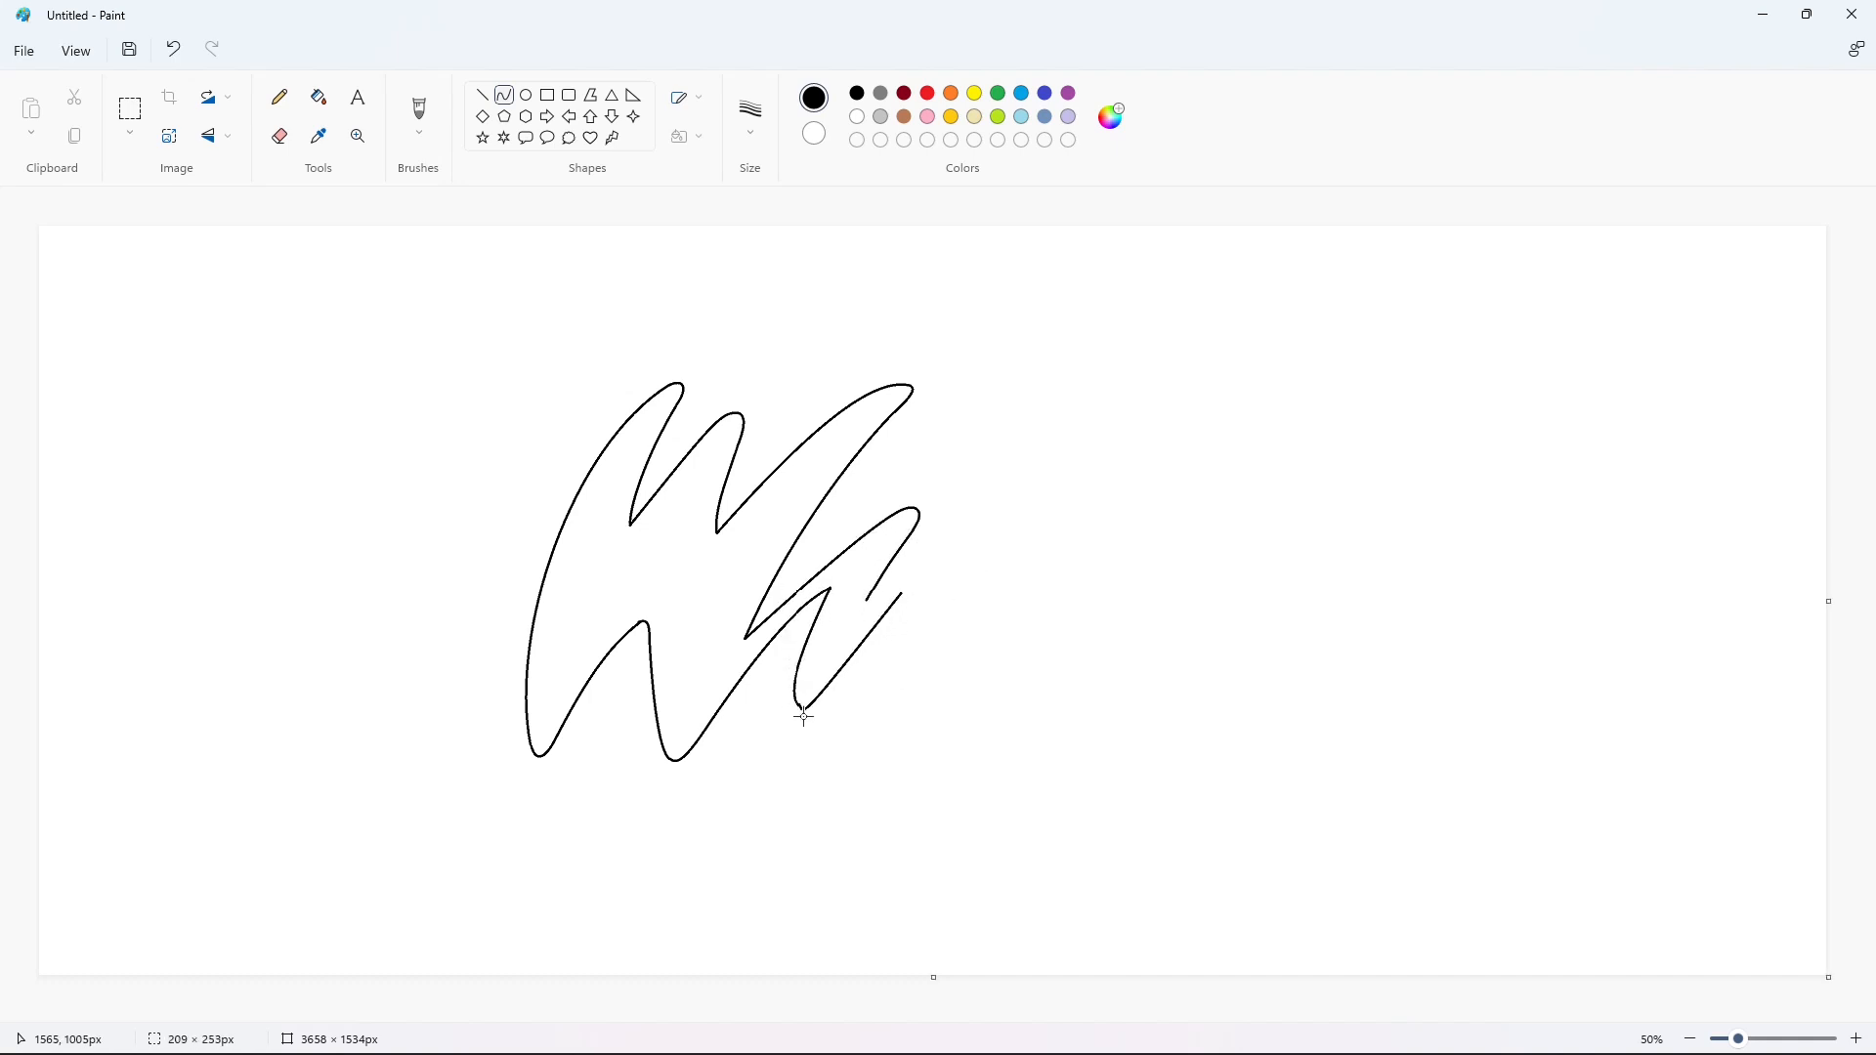
Draw the upper outline of the n's first hump, with a rounded tip connected to the letter i
{"action": "mouse_move", "coordinate": [864, 635]}
{"action": "left_mouse_down"}
{"action": "mouse_move", "coordinate": [993, 505]}
{"action": "mouse_move", "coordinate": [953, 513]}
{"action": "mouse_move", "coordinate": [983, 561]}
{"action": "mouse_move", "coordinate": [1013, 510]}
{"action": "left_mouse_up"}
{"action": "left_click", "coordinate": [980, 670]}
{"action": "left_click", "coordinate": [1046, 562]}
{"action": "left_click_drag", "start_coordinate": [994, 535], "coordinate": [988, 544]}
{"action": "left_click", "coordinate": [892, 606]}
Outline the n's first leg with a rounded foot and a curve rising to the next arch
{"action": "left_click_drag", "start_coordinate": [902, 594], "coordinate": [883, 702]}
{"action": "mouse_move", "coordinate": [894, 637]}
{"action": "left_mouse_down"}
{"action": "mouse_move", "coordinate": [910, 590]}
{"action": "mouse_move", "coordinate": [864, 673]}
{"action": "mouse_move", "coordinate": [986, 588]}
{"action": "left_mouse_up"}
{"action": "left_click", "coordinate": [1084, 687]}
{"action": "left_click_drag", "start_coordinate": [921, 662], "coordinate": [886, 716]}
{"action": "left_click", "coordinate": [916, 664]}
{"action": "left_click", "coordinate": [1005, 590]}
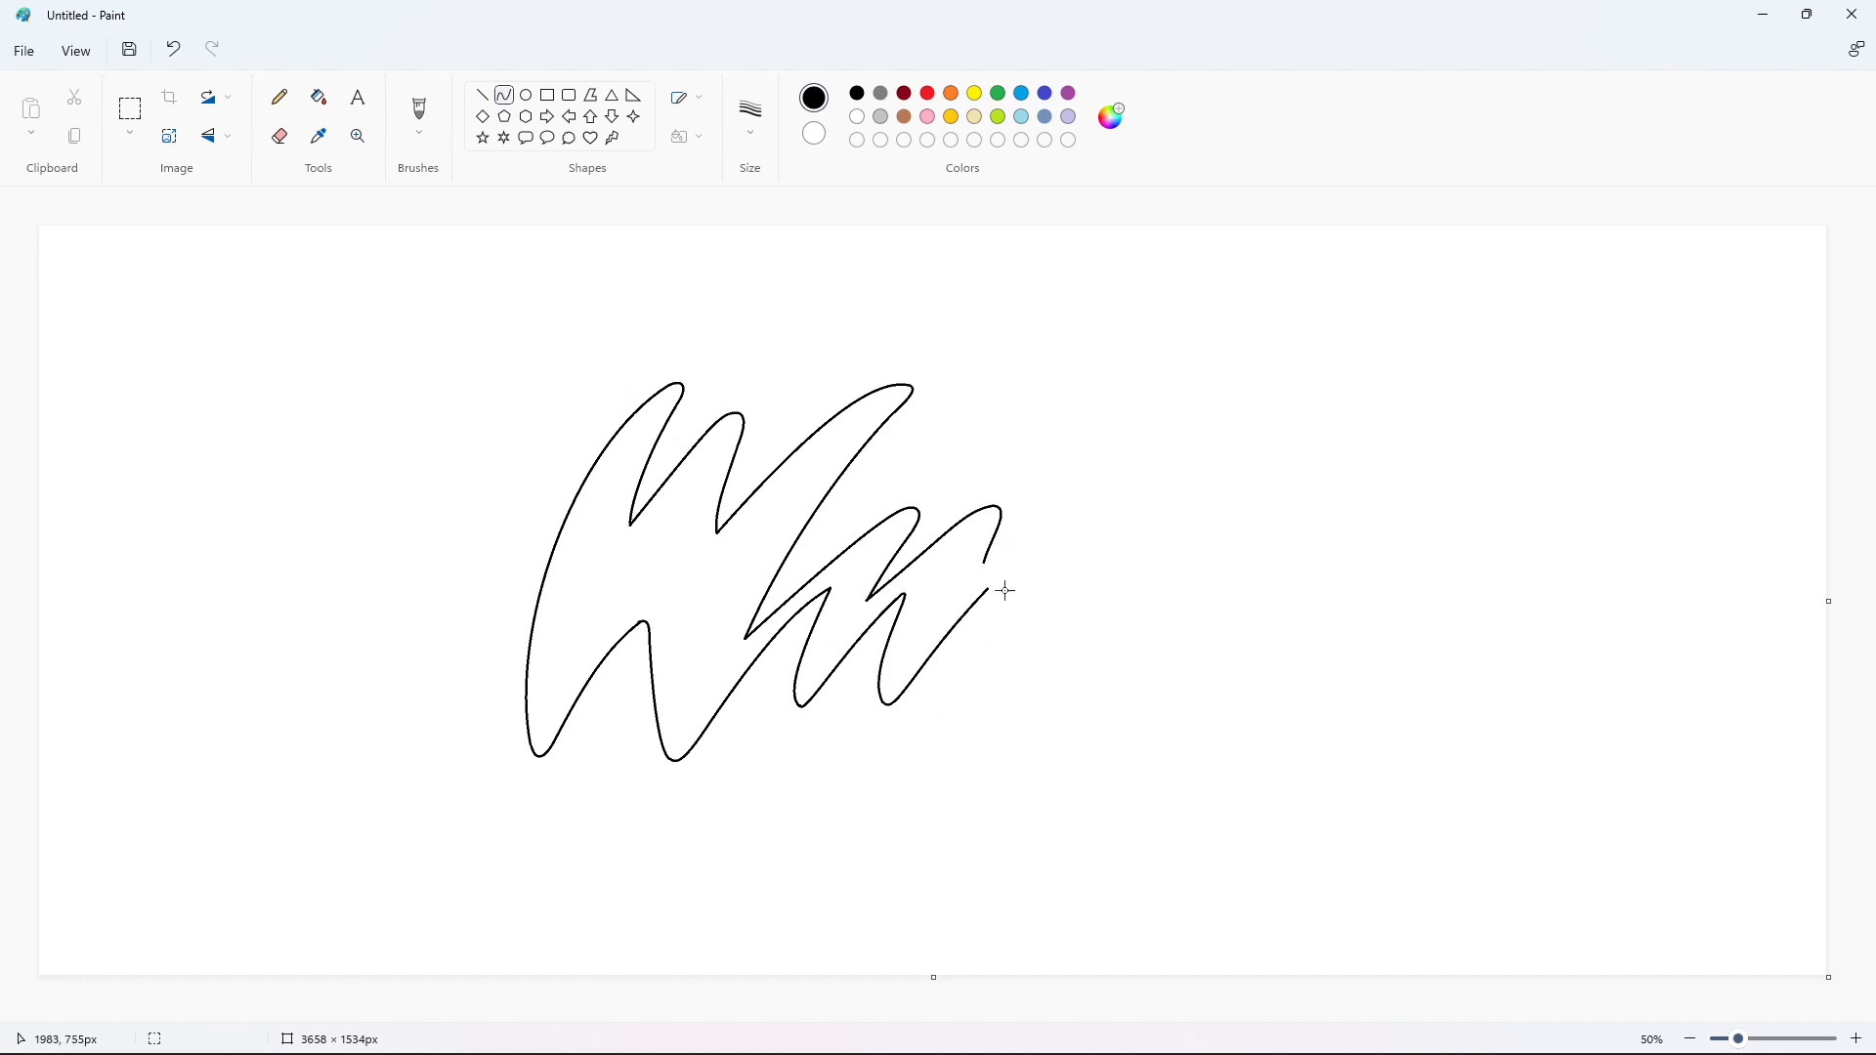
Draw the n's second hump and second leg, ending in a curved tail that leads to the X
{"action": "mouse_move", "coordinate": [984, 562]}
{"action": "left_mouse_down"}
{"action": "mouse_move", "coordinate": [1020, 630]}
{"action": "mouse_move", "coordinate": [1121, 505]}
{"action": "left_mouse_up"}
{"action": "left_click", "coordinate": [995, 590]}
{"action": "left_click_drag", "start_coordinate": [988, 605], "coordinate": [1116, 603]}
{"action": "left_click", "coordinate": [1076, 590]}
{"action": "left_click", "coordinate": [963, 645]}
{"action": "left_click", "coordinate": [952, 681]}
{"action": "left_click", "coordinate": [1046, 692]}
{"action": "left_click", "coordinate": [977, 712]}
{"action": "left_click", "coordinate": [1014, 653]}
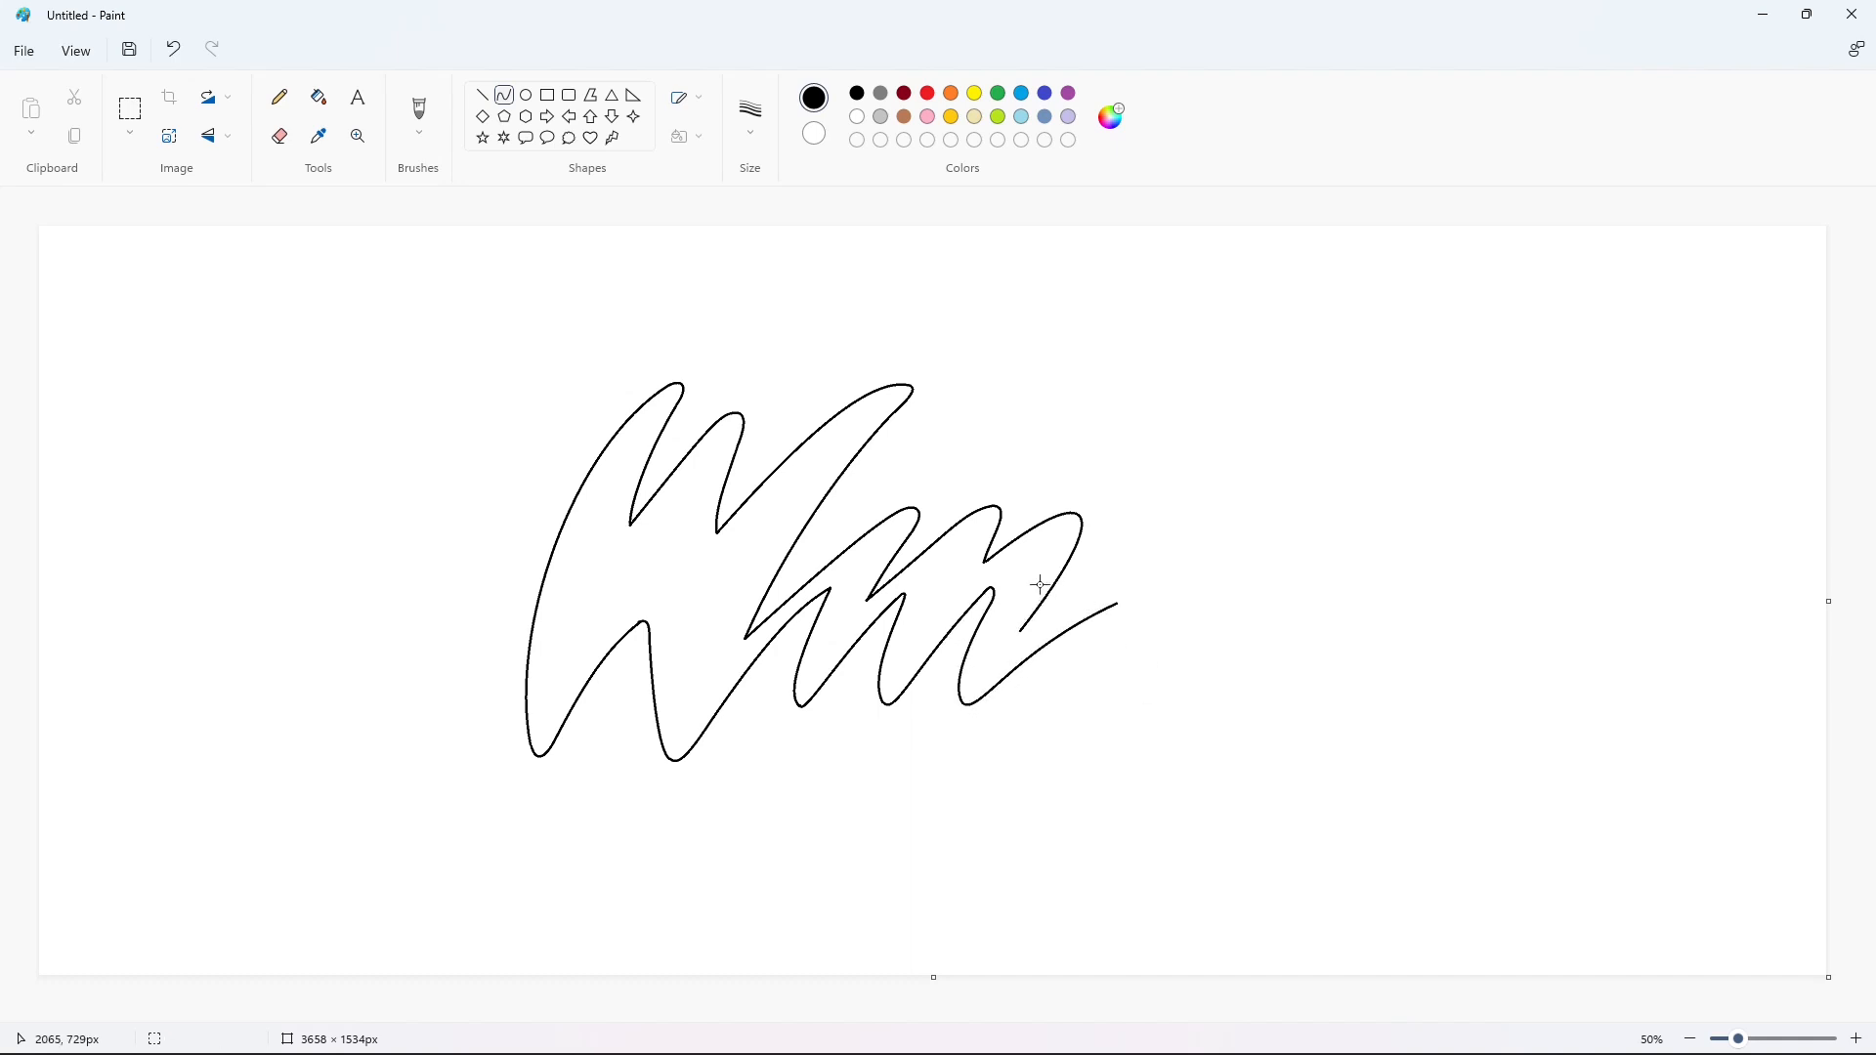
Join the n to the X with a curved line and outline the X's rounded upper-left petal
{"action": "mouse_move", "coordinate": [1021, 630]}
{"action": "left_mouse_down"}
{"action": "mouse_move", "coordinate": [1143, 584]}
{"action": "mouse_move", "coordinate": [1152, 426]}
{"action": "mouse_move", "coordinate": [1164, 560]}
{"action": "mouse_move", "coordinate": [1224, 522]}
{"action": "mouse_move", "coordinate": [1286, 437]}
{"action": "mouse_move", "coordinate": [1326, 458]}
{"action": "mouse_move", "coordinate": [1175, 587]}
{"action": "mouse_move", "coordinate": [1262, 669]}
{"action": "mouse_move", "coordinate": [1236, 700]}
{"action": "mouse_move", "coordinate": [1156, 601]}
{"action": "mouse_move", "coordinate": [1128, 684]}
{"action": "mouse_move", "coordinate": [1063, 680]}
{"action": "left_mouse_up"}
{"action": "left_click", "coordinate": [1200, 613]}
{"action": "left_click", "coordinate": [1123, 477]}
{"action": "left_click", "coordinate": [1101, 444]}
{"action": "left_click", "coordinate": [1180, 436]}
{"action": "left_click", "coordinate": [1157, 428]}
{"action": "left_click", "coordinate": [1169, 509]}
{"action": "left_click", "coordinate": [1170, 564]}
{"action": "left_click", "coordinate": [1178, 557]}
{"action": "left_click", "coordinate": [1172, 561]}
Outline the X's long, rounded upper-right petal, curving back to the letter's center
{"action": "left_click", "coordinate": [1258, 487]}
{"action": "left_click", "coordinate": [1274, 468]}
{"action": "left_click", "coordinate": [1298, 419]}
{"action": "left_click", "coordinate": [1322, 417]}
{"action": "left_click", "coordinate": [1347, 518]}
{"action": "left_click", "coordinate": [1286, 541]}
{"action": "left_click", "coordinate": [1276, 569]}
{"action": "left_click", "coordinate": [1432, 582]}
Outline the X's rounded lower-right petal from the letter's center and back
{"action": "left_click", "coordinate": [1202, 623]}
{"action": "left_click", "coordinate": [1231, 652]}
{"action": "left_click", "coordinate": [1279, 679]}
{"action": "left_click", "coordinate": [1281, 706]}
{"action": "left_click", "coordinate": [1374, 707]}
{"action": "left_click", "coordinate": [1205, 691]}
{"action": "left_click", "coordinate": [1169, 680]}
{"action": "left_click", "coordinate": [1314, 694]}
Outline the X's rounded lower-left petal and close it against the n's tail
{"action": "left_click", "coordinate": [1142, 623]}
{"action": "left_click", "coordinate": [1136, 640]}
{"action": "left_click", "coordinate": [1148, 689]}
{"action": "mouse_move", "coordinate": [1108, 692]}
{"action": "left_mouse_down"}
{"action": "mouse_move", "coordinate": [1112, 713]}
{"action": "mouse_move", "coordinate": [1065, 686]}
{"action": "mouse_move", "coordinate": [1116, 604]}
{"action": "left_mouse_up"}
{"action": "left_click", "coordinate": [1064, 716]}
{"action": "key", "text": "ctrl+z"}
{"action": "left_click", "coordinate": [1073, 648]}
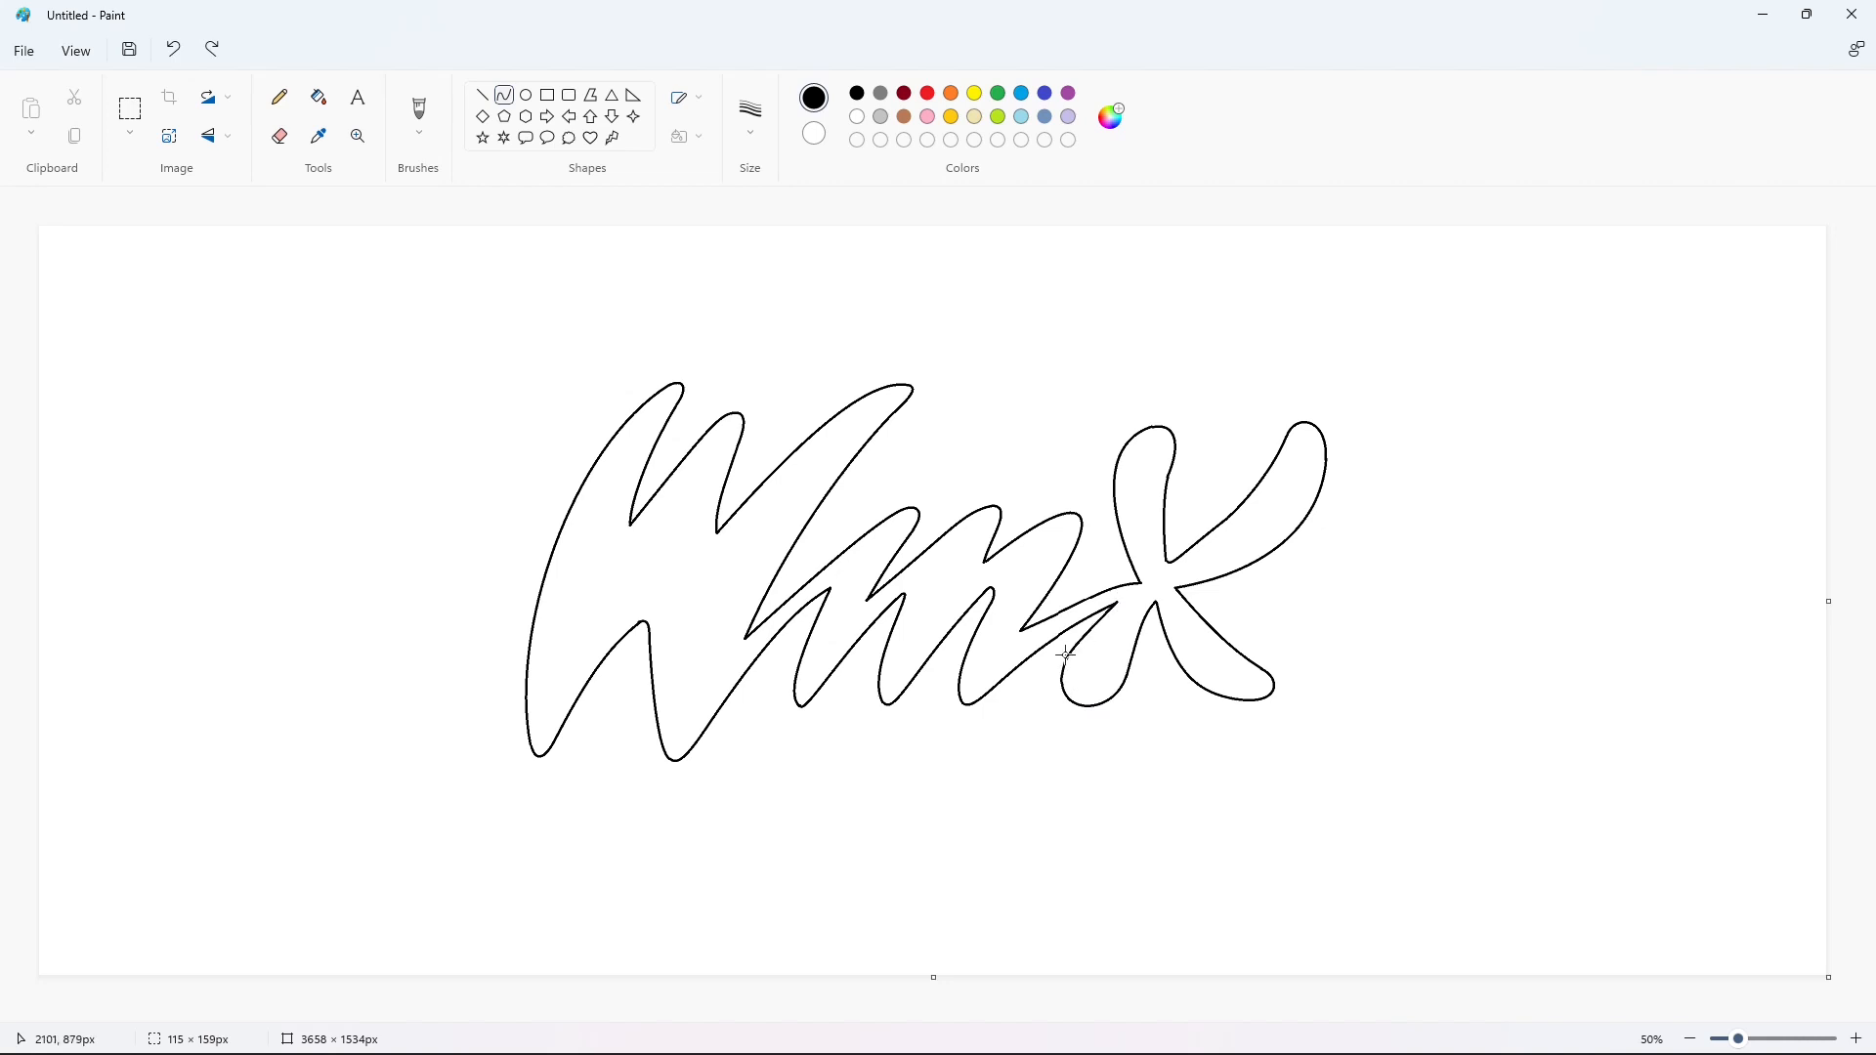
Draw teardrop-shaped loops inside the X's upper-left and upper-right petals
{"action": "left_click", "coordinate": [1065, 653]}
{"action": "left_click", "coordinate": [1213, 648]}
{"action": "mouse_move", "coordinate": [1139, 508]}
{"action": "left_mouse_down"}
{"action": "mouse_move", "coordinate": [1147, 569]}
{"action": "mouse_move", "coordinate": [1118, 532]}
{"action": "mouse_move", "coordinate": [1134, 518]}
{"action": "mouse_move", "coordinate": [1150, 572]}
{"action": "mouse_move", "coordinate": [1148, 506]}
{"action": "left_mouse_up"}
{"action": "left_click_drag", "start_coordinate": [1180, 576], "coordinate": [1281, 517]}
{"action": "left_click", "coordinate": [1216, 544]}
{"action": "left_click", "coordinate": [1239, 522]}
{"action": "left_click", "coordinate": [1354, 530]}
Draw teardrop-shaped loops inside the X's lower-right and lower-left petals
{"action": "mouse_move", "coordinate": [1241, 578]}
{"action": "left_mouse_down"}
{"action": "mouse_move", "coordinate": [1199, 672]}
{"action": "mouse_move", "coordinate": [1195, 647]}
{"action": "mouse_move", "coordinate": [1217, 657]}
{"action": "mouse_move", "coordinate": [1166, 607]}
{"action": "left_mouse_up"}
{"action": "left_click", "coordinate": [1315, 634]}
{"action": "left_click", "coordinate": [1289, 642]}
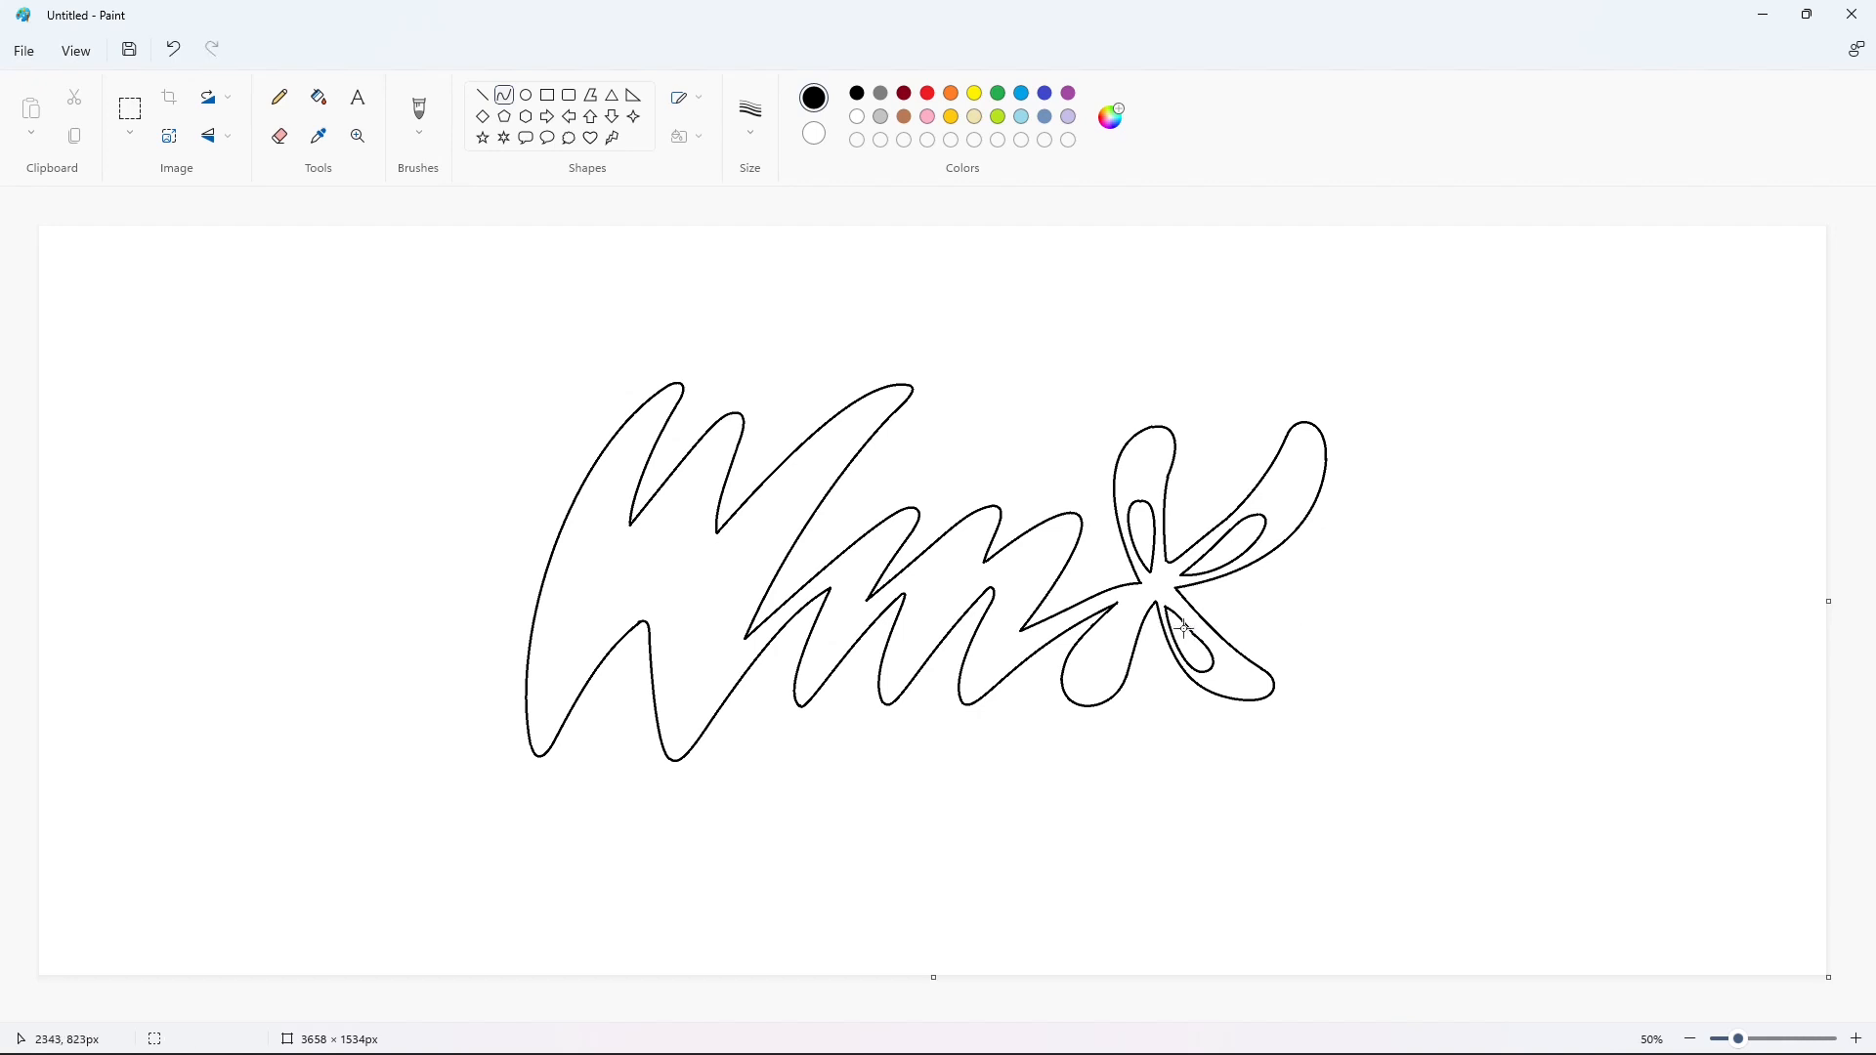
{"action": "left_click_drag", "start_coordinate": [1126, 621], "coordinate": [1117, 659]}
{"action": "left_click", "coordinate": [1090, 668]}
{"action": "left_click", "coordinate": [1199, 678]}
{"action": "left_click_drag", "start_coordinate": [1090, 650], "coordinate": [1135, 606]}
{"action": "key", "text": "ctrl+z"}
{"action": "left_click_drag", "start_coordinate": [1091, 649], "coordinate": [1123, 616]}
{"action": "left_click", "coordinate": [1091, 631]}
{"action": "left_click", "coordinate": [1112, 615]}
{"action": "left_click", "coordinate": [1218, 665]}
Fill the four teardrop loops inside the X's petals with black so they merge with their outlines
{"action": "left_click", "coordinate": [318, 98]}
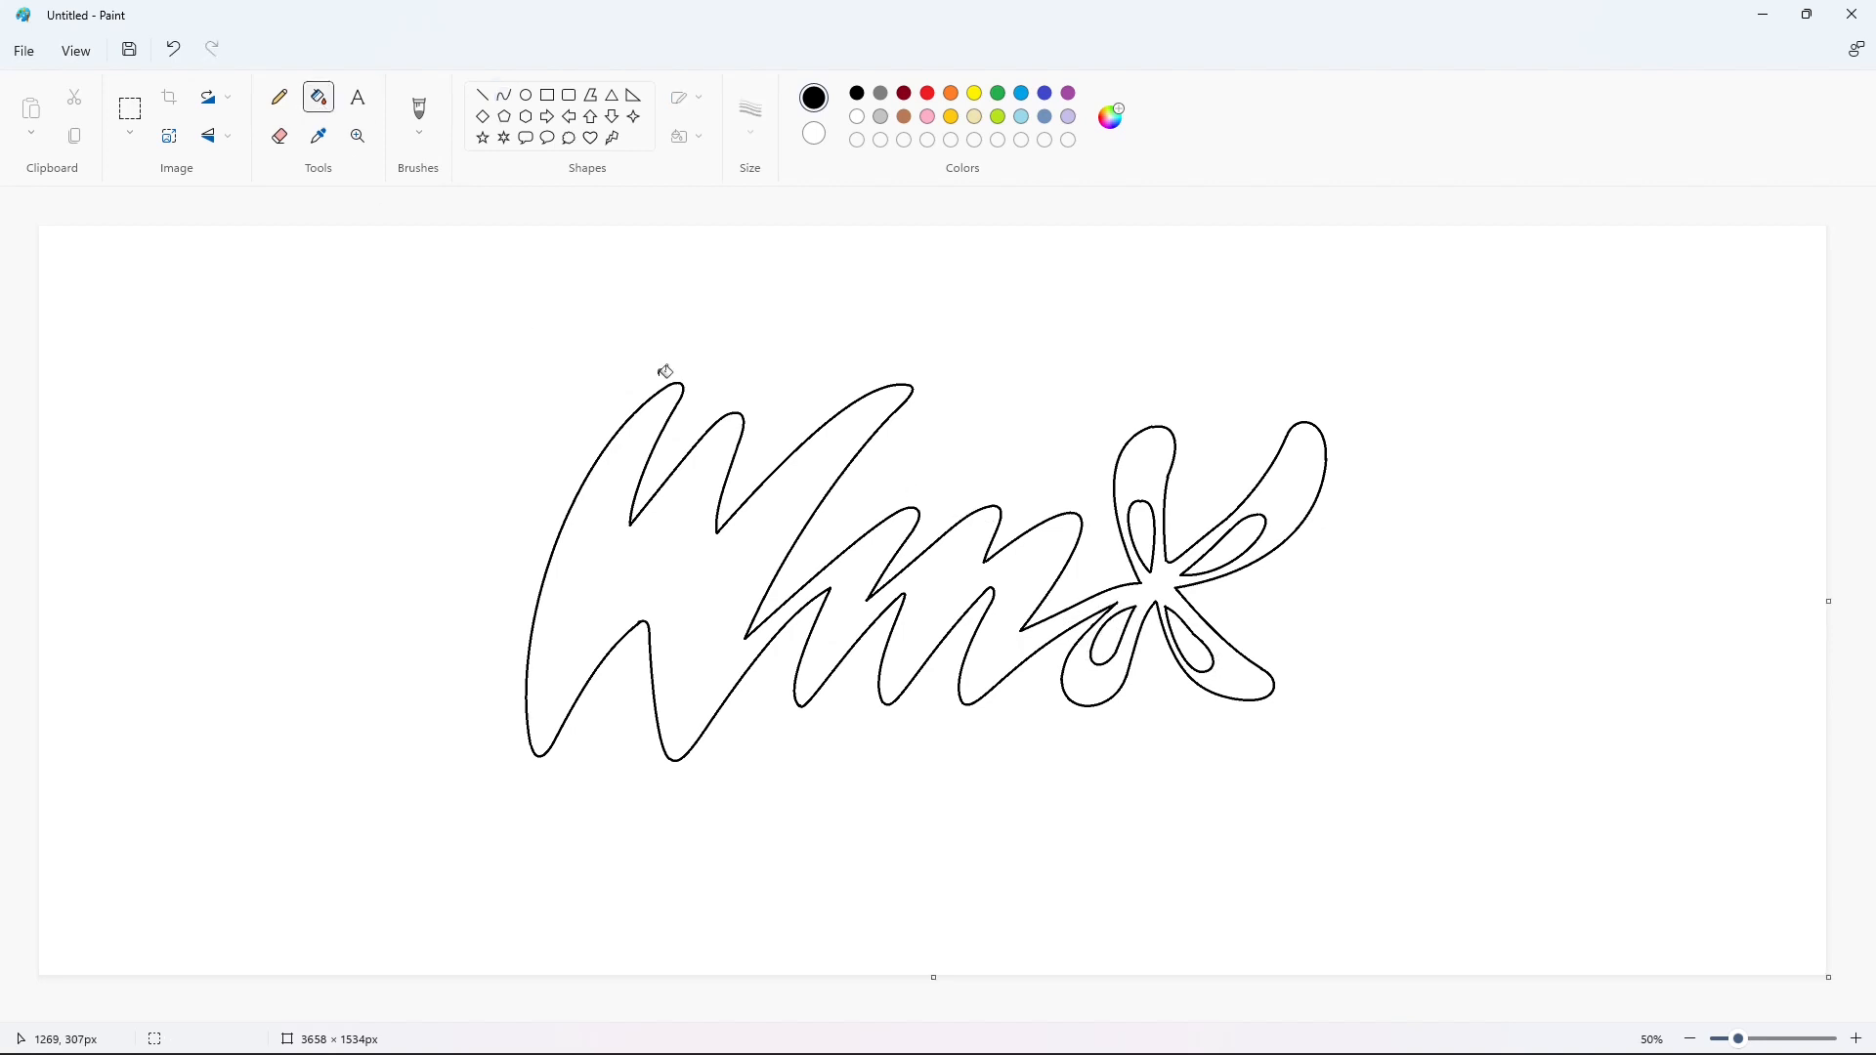
{"action": "left_click", "coordinate": [1141, 536]}
{"action": "left_click", "coordinate": [1226, 545]}
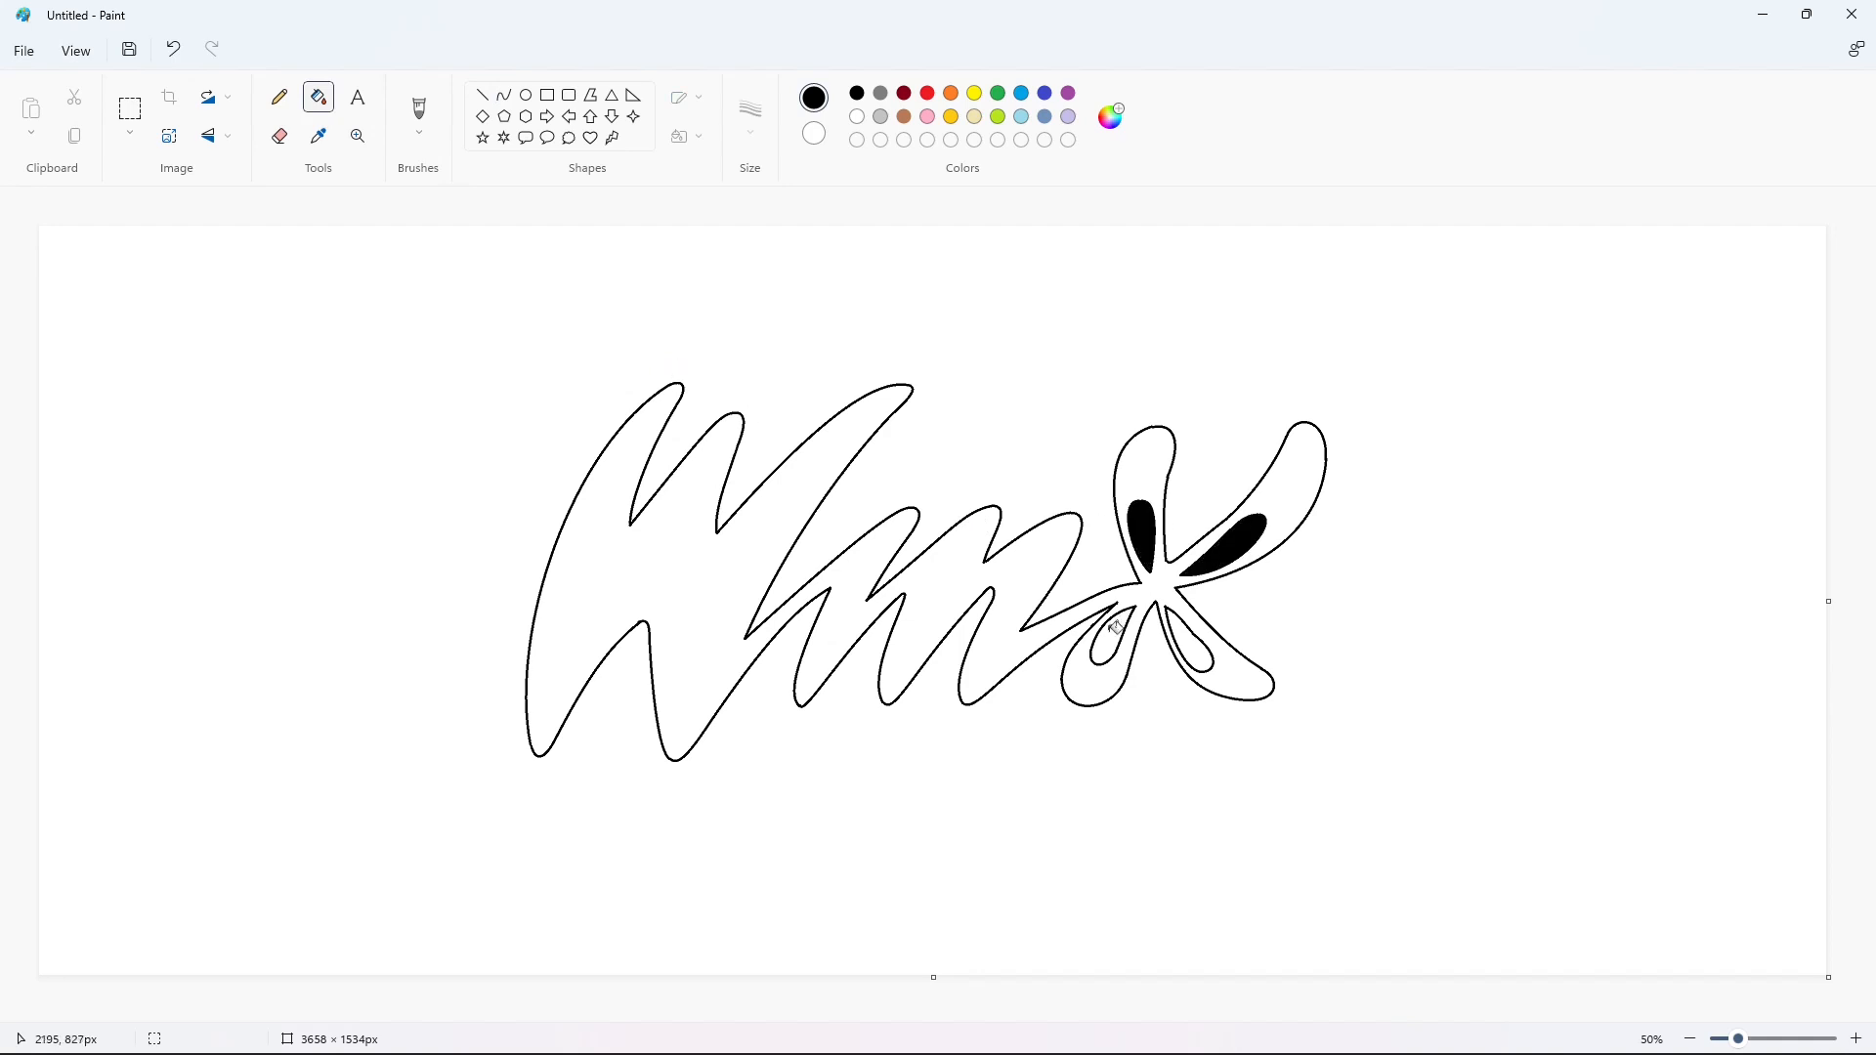
{"action": "left_click", "coordinate": [1109, 640]}
{"action": "left_click", "coordinate": [1190, 639]}
Recolor the four teardrops inside the X's petals purple, including their outlines
{"action": "left_click", "coordinate": [1069, 93]}
{"action": "left_click", "coordinate": [1141, 535]}
{"action": "left_click", "coordinate": [1226, 545]}
{"action": "left_click", "coordinate": [1112, 637]}
{"action": "left_click", "coordinate": [1190, 640]}
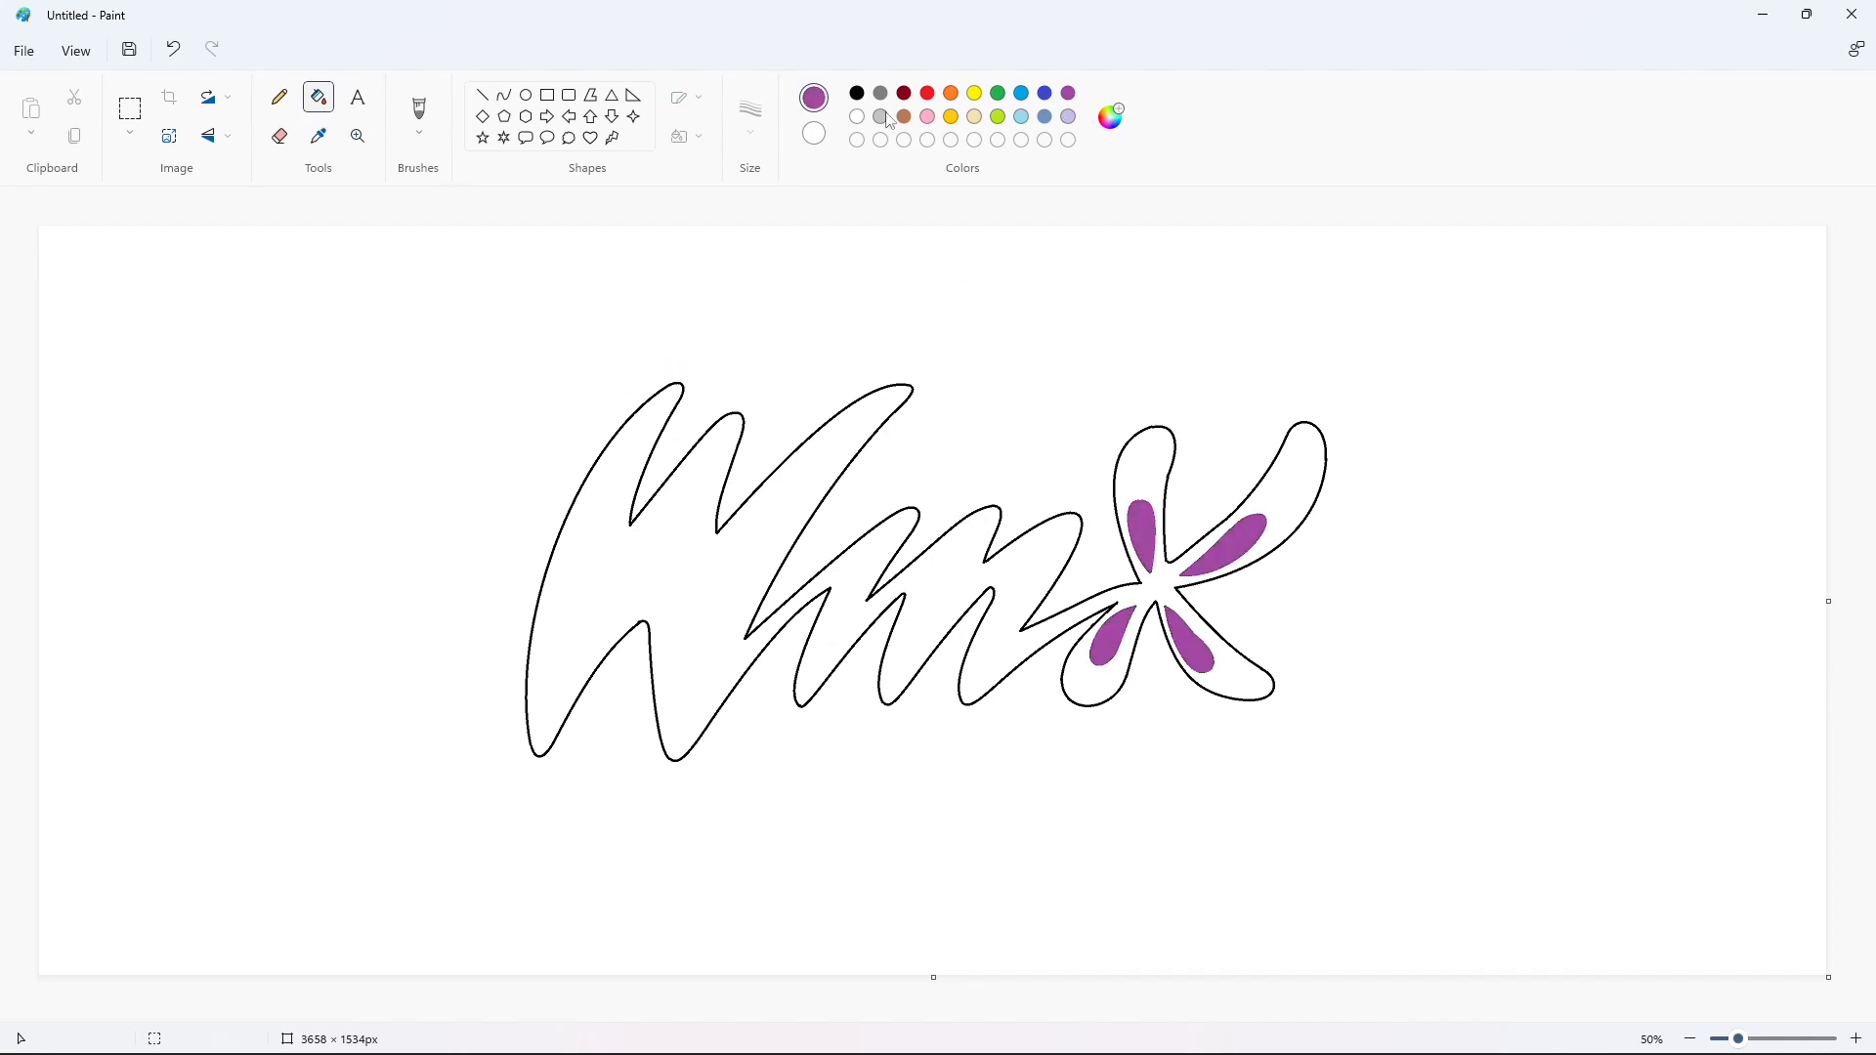
Fill the body of the lettering with black and the four teardrops in the X with white
{"action": "left_click", "coordinate": [857, 93]}
{"action": "left_click", "coordinate": [900, 528]}
{"action": "left_click", "coordinate": [857, 116]}
{"action": "left_click", "coordinate": [1141, 536]}
{"action": "left_click", "coordinate": [1226, 543]}
{"action": "left_click", "coordinate": [1190, 642]}
{"action": "left_click", "coordinate": [1109, 640]}
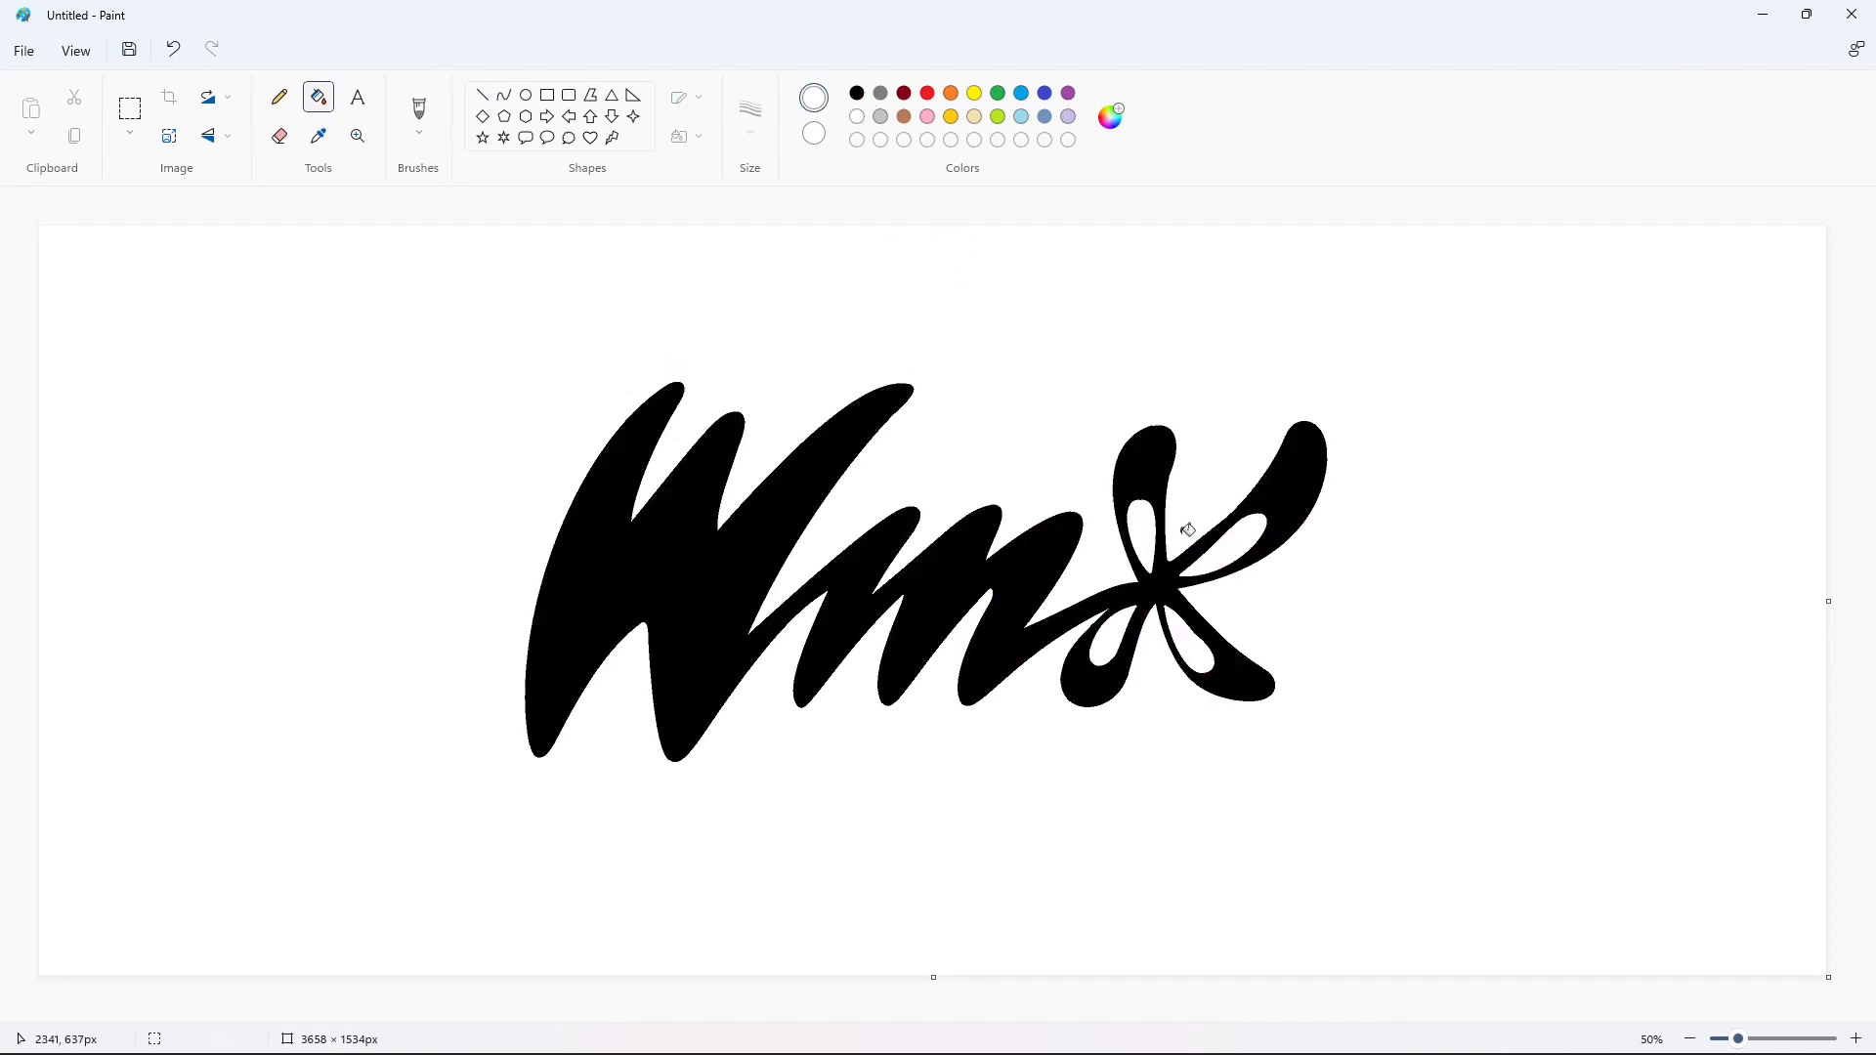
Draw a slanted four-pointed star with curved sides above the i and n, and fill it with black
{"action": "left_click", "coordinate": [501, 99]}
{"action": "left_click", "coordinate": [857, 93]}
{"action": "left_click_drag", "start_coordinate": [997, 411], "coordinate": [899, 454]}
{"action": "mouse_move", "coordinate": [953, 437]}
{"action": "left_mouse_down"}
{"action": "mouse_move", "coordinate": [1078, 450]}
{"action": "mouse_move", "coordinate": [983, 436]}
{"action": "mouse_move", "coordinate": [1021, 426]}
{"action": "mouse_move", "coordinate": [1078, 447]}
{"action": "mouse_move", "coordinate": [984, 440]}
{"action": "mouse_move", "coordinate": [1063, 460]}
{"action": "mouse_move", "coordinate": [935, 488]}
{"action": "mouse_move", "coordinate": [997, 459]}
{"action": "mouse_move", "coordinate": [899, 454]}
{"action": "left_mouse_up"}
{"action": "key", "text": "ctrl+z"}
{"action": "key", "text": "ctrl+z"}
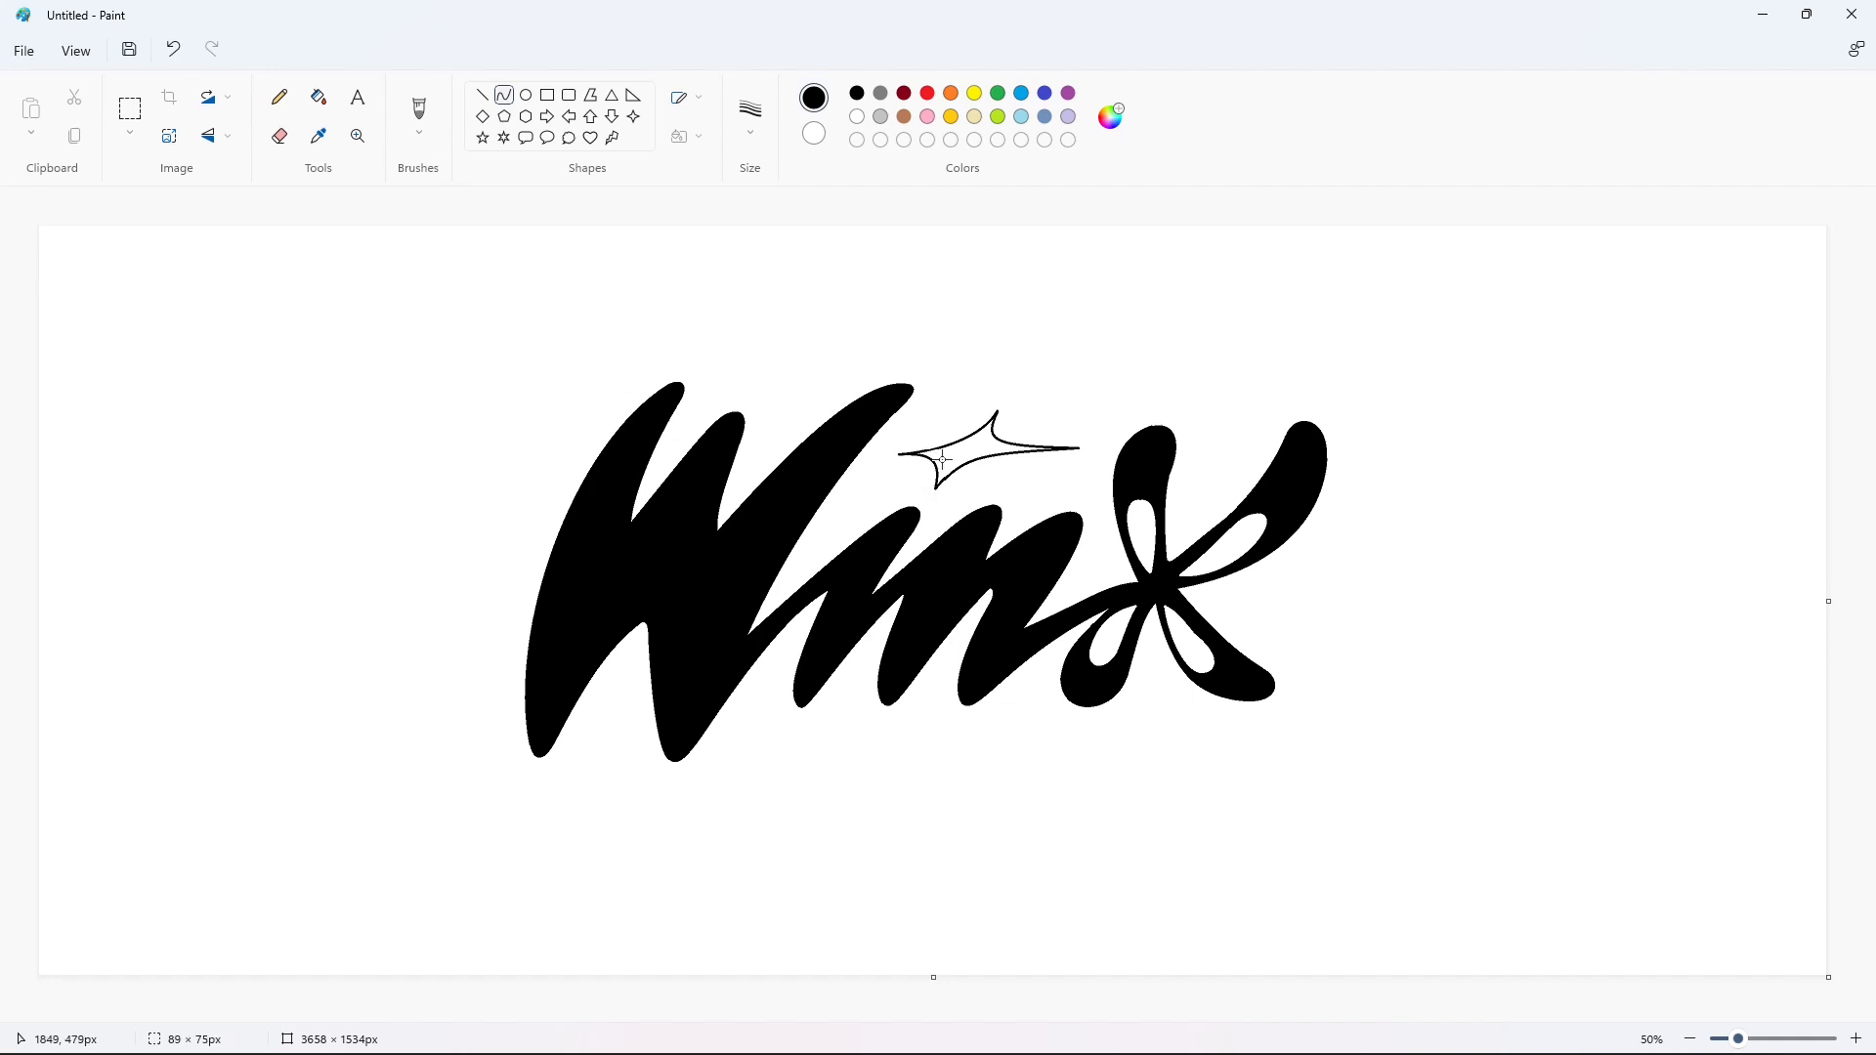
{"action": "left_click", "coordinate": [318, 97]}
{"action": "left_click", "coordinate": [973, 450]}
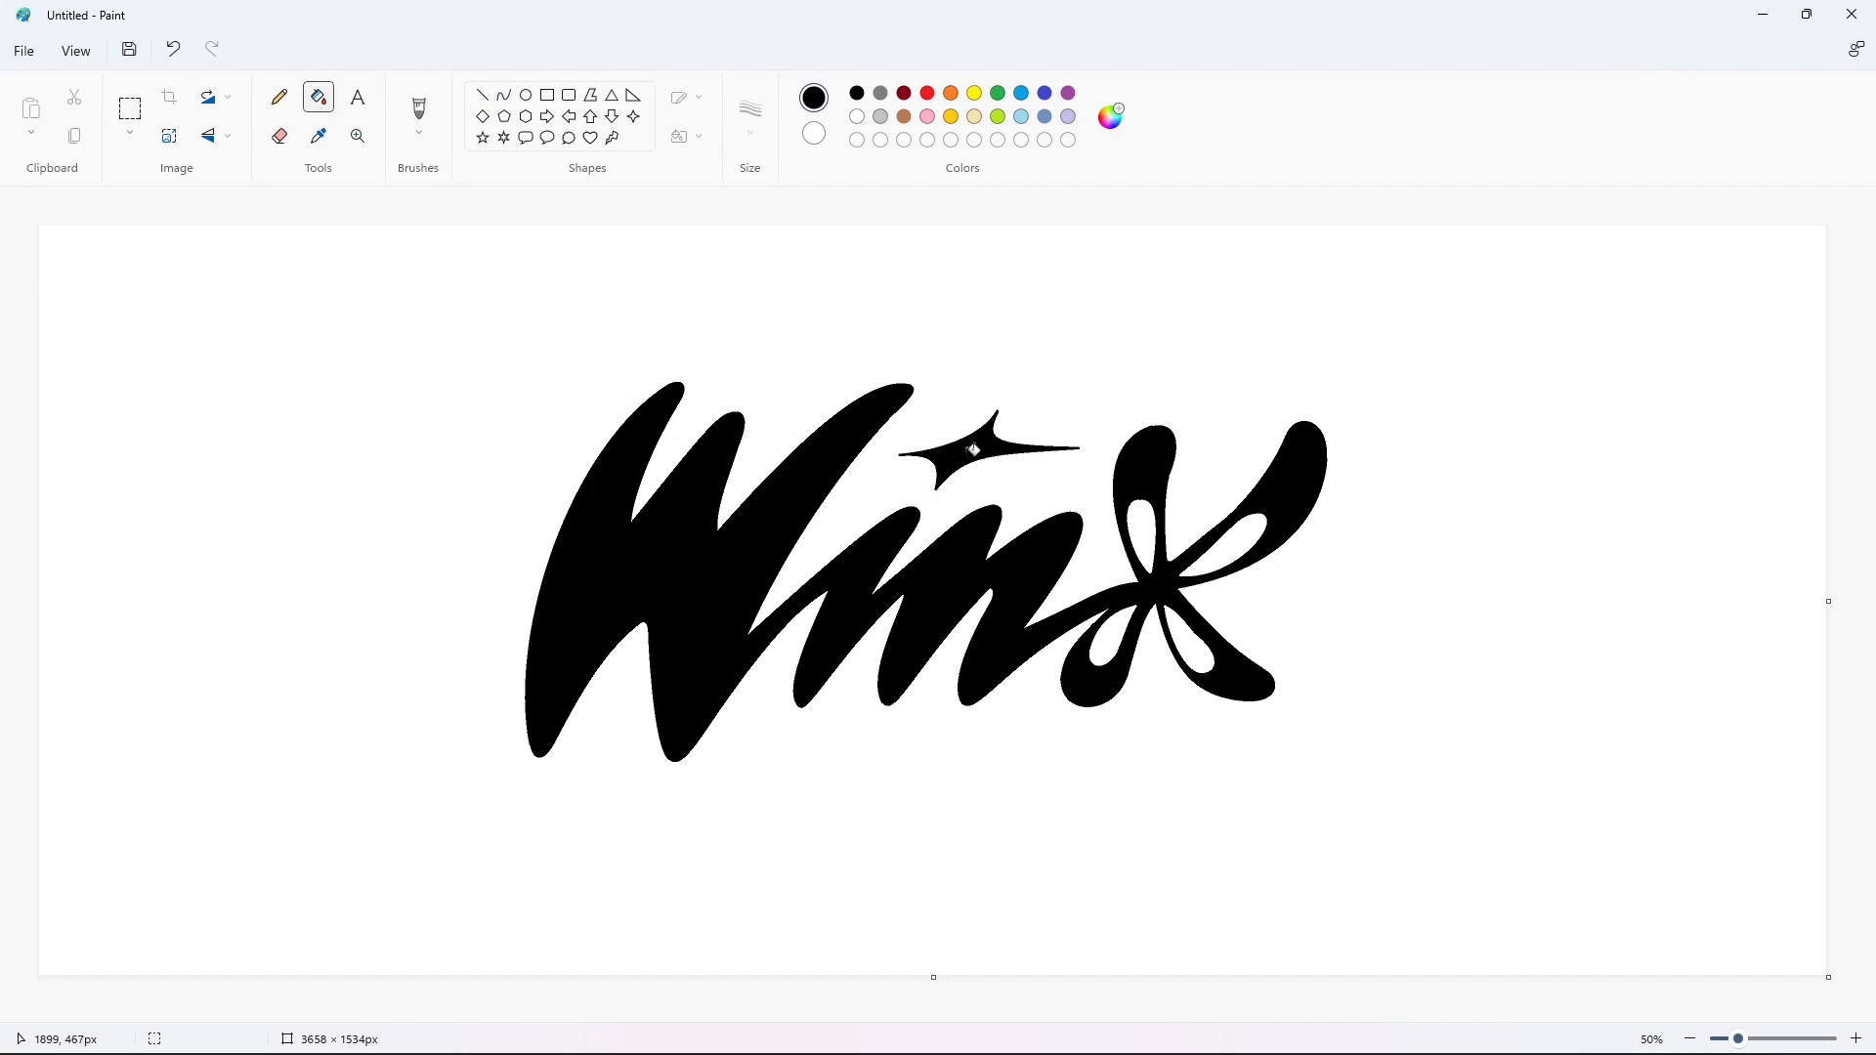
Draw a small thick letter C outline with a straight right edge below the i, and fill it with black
{"action": "left_click", "coordinate": [481, 95]}
{"action": "mouse_move", "coordinate": [864, 768]}
{"action": "left_mouse_down"}
{"action": "mouse_move", "coordinate": [791, 741]}
{"action": "mouse_move", "coordinate": [782, 771]}
{"action": "mouse_move", "coordinate": [831, 746]}
{"action": "mouse_move", "coordinate": [865, 765]}
{"action": "mouse_move", "coordinate": [823, 754]}
{"action": "left_mouse_up"}
{"action": "left_click", "coordinate": [504, 95]}
{"action": "left_click", "coordinate": [318, 97]}
{"action": "left_click", "coordinate": [810, 755]}
Open the right side of the small C by covering its vertical closing line with white
{"action": "left_click", "coordinate": [1862, 1038]}
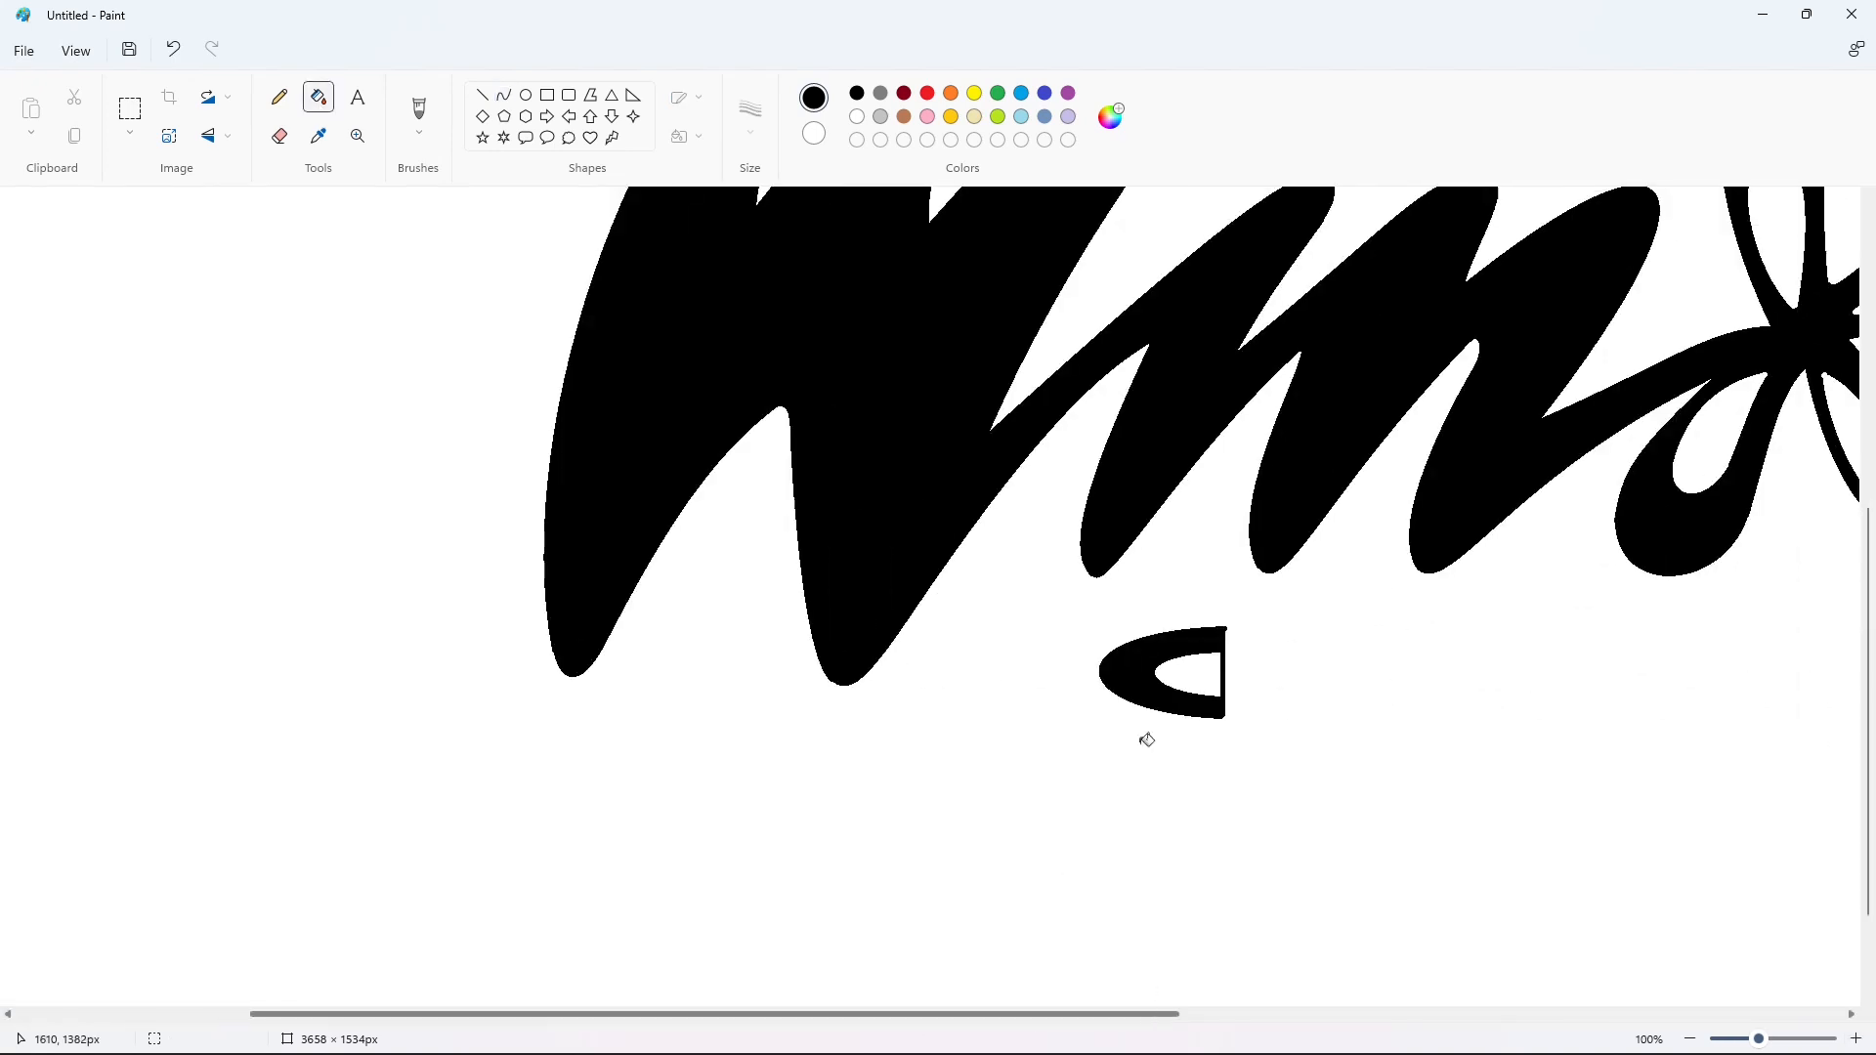
{"action": "left_click", "coordinate": [482, 95]}
{"action": "left_click", "coordinate": [856, 116]}
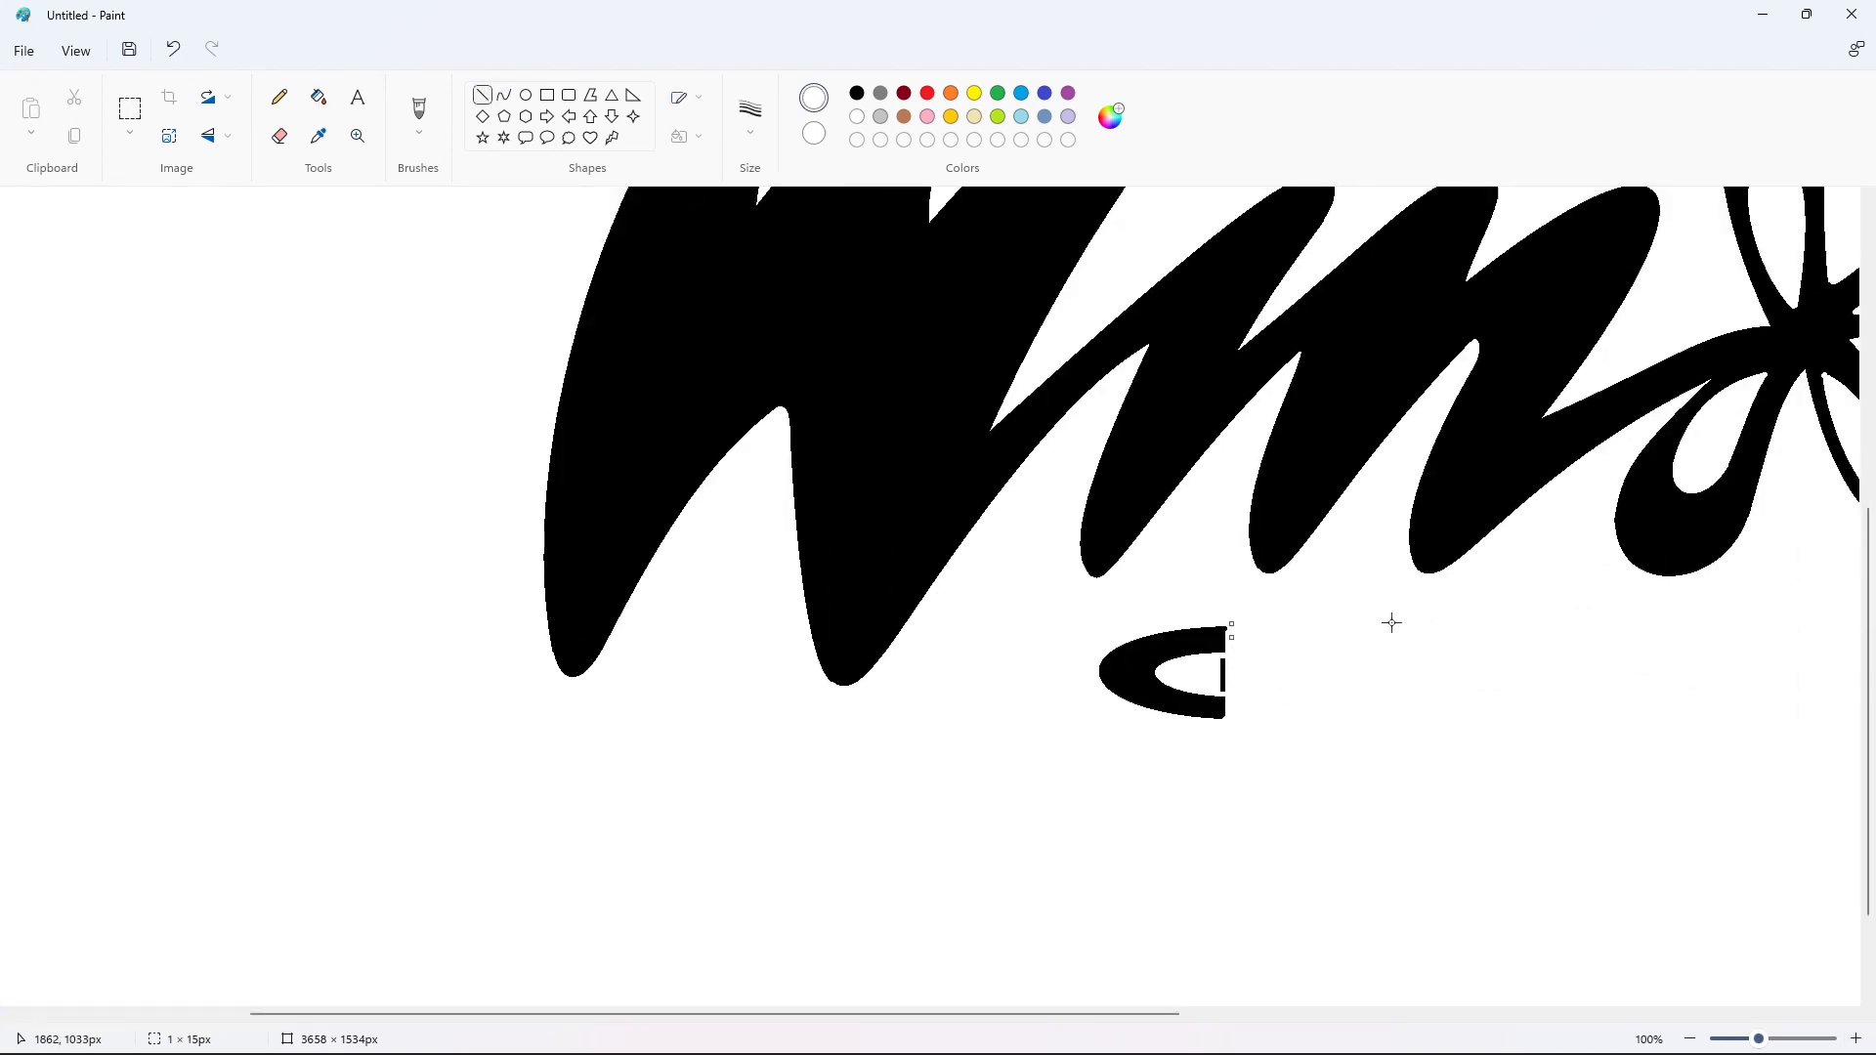
{"action": "left_click", "coordinate": [319, 97]}
{"action": "left_click", "coordinate": [1224, 674]}
Draw a long horizontal purple guideline just beneath the small C, extending past the X
{"action": "left_click", "coordinate": [1690, 1039]}
{"action": "left_click", "coordinate": [419, 107]}
{"action": "left_click", "coordinate": [1067, 92]}
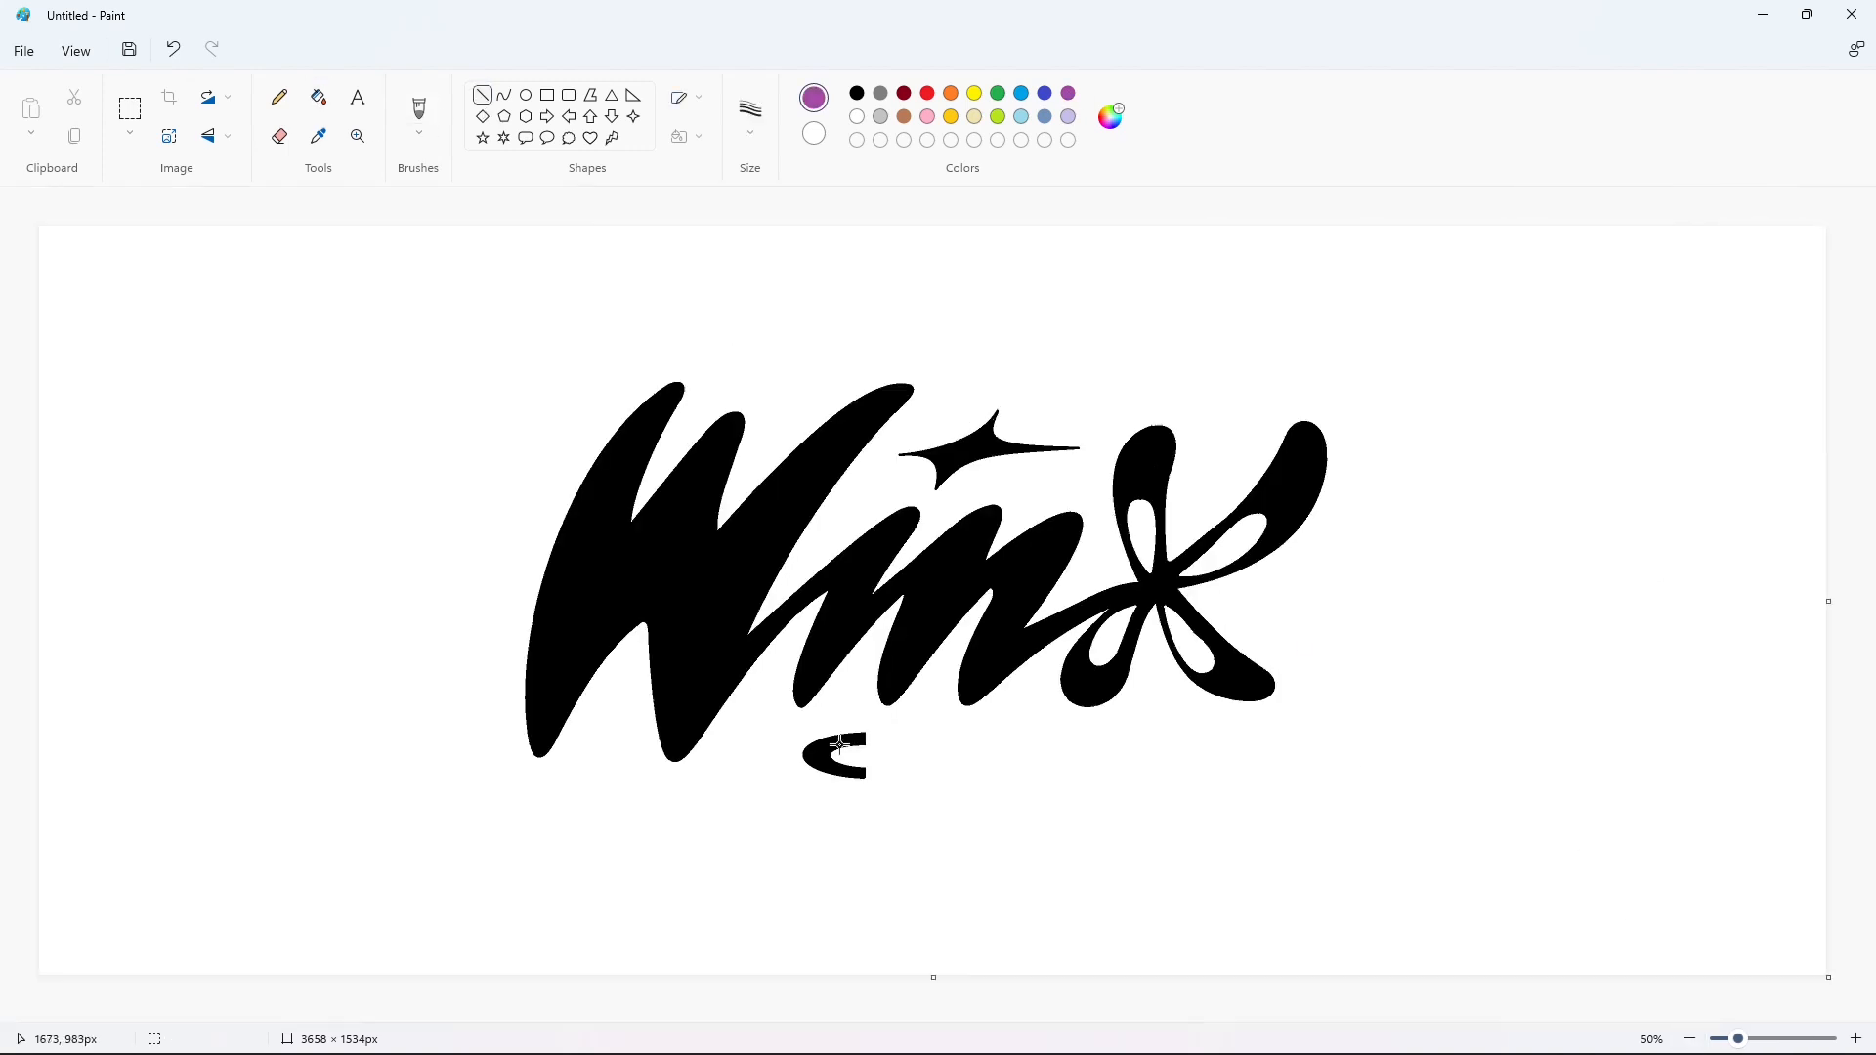
{"action": "left_click_drag", "start_coordinate": [839, 787], "coordinate": [1485, 782]}
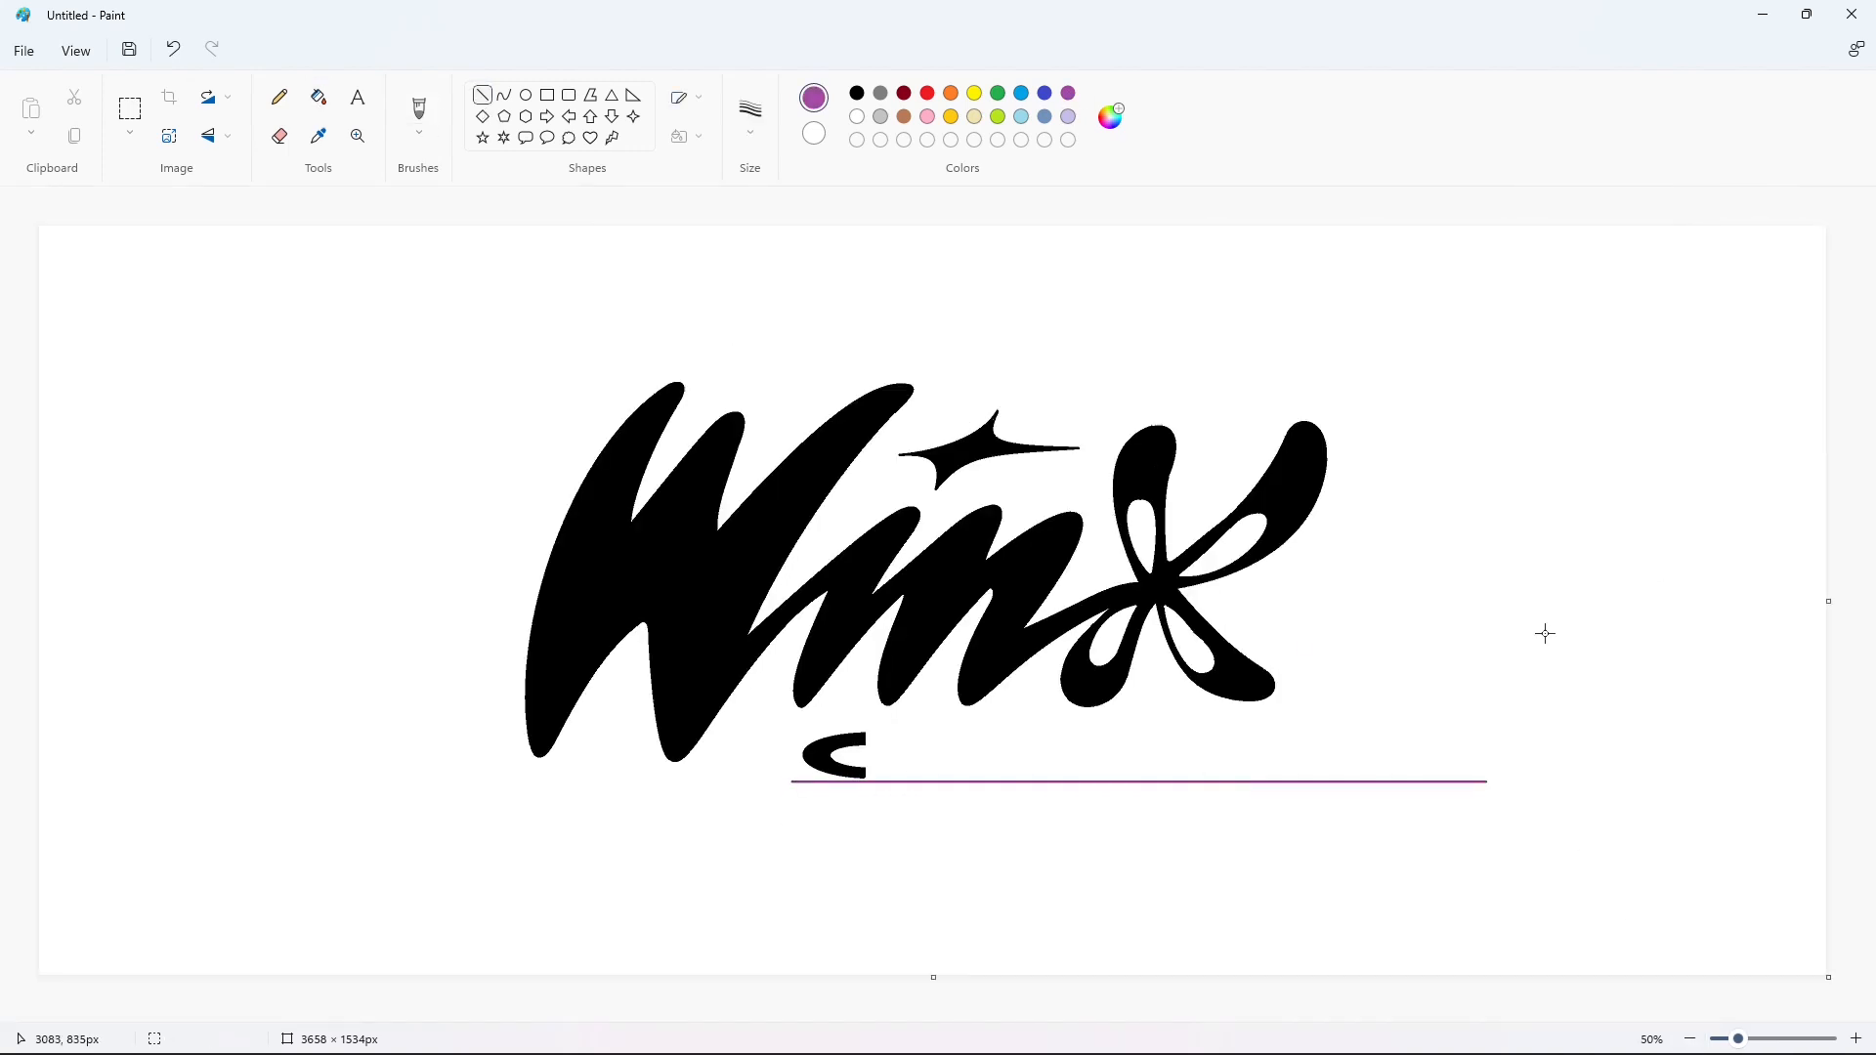
Build a letter L beside the small C from a black rounded rectangle and crossing lines, and fill it black
{"action": "left_click", "coordinate": [569, 95]}
{"action": "left_click", "coordinate": [857, 93]}
{"action": "mouse_move", "coordinate": [937, 729]}
{"action": "left_mouse_down"}
{"action": "mouse_move", "coordinate": [993, 771]}
{"action": "mouse_move", "coordinate": [965, 723]}
{"action": "mouse_move", "coordinate": [983, 767]}
{"action": "left_mouse_up"}
{"action": "left_click", "coordinate": [1073, 729]}
{"action": "left_click", "coordinate": [482, 95]}
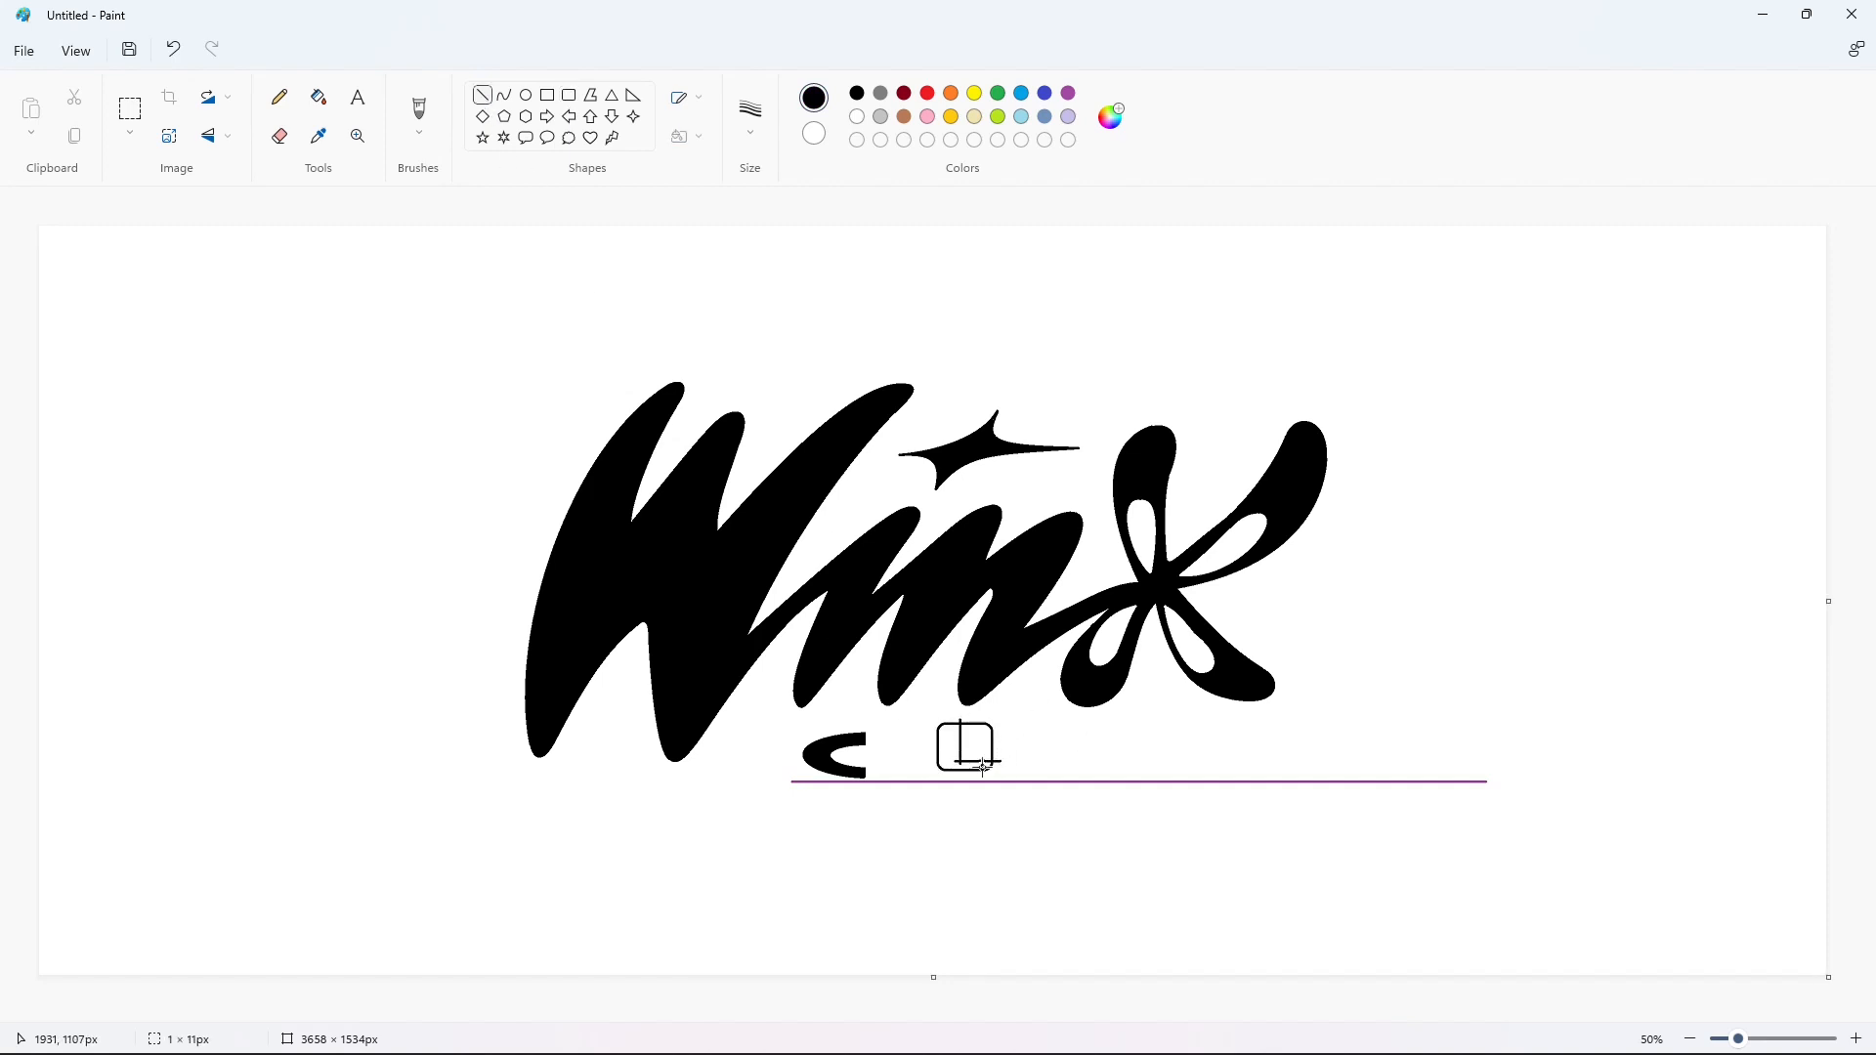
{"action": "left_click", "coordinate": [318, 97]}
{"action": "left_click", "coordinate": [950, 754]}
Trim the small L by cutting its excess outlines with white lines and filling the stray remnants with white
{"action": "scroll", "coordinate": [1097, 804], "scroll_direction": "up", "scroll_amount": 2, "text": "ctrl"}
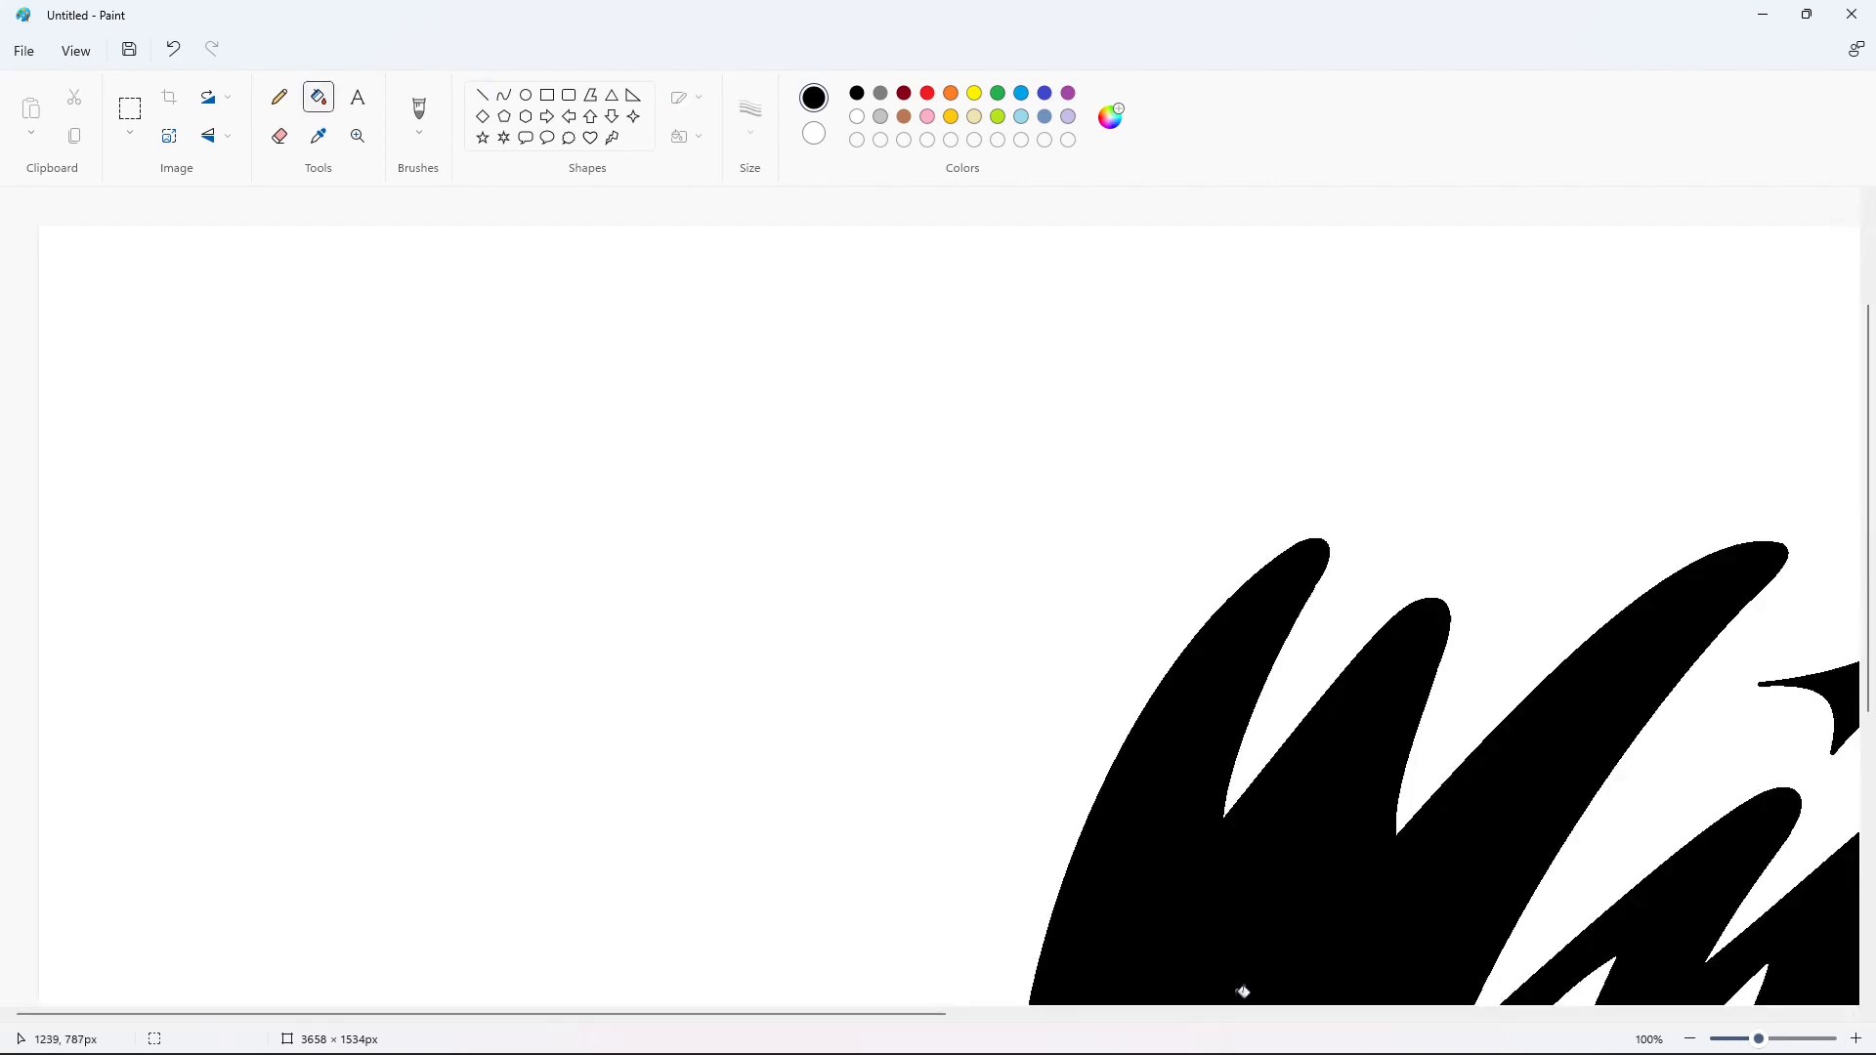
{"action": "left_click", "coordinate": [481, 94]}
{"action": "left_click", "coordinate": [857, 116]}
{"action": "left_click_drag", "start_coordinate": [1187, 623], "coordinate": [1278, 622]}
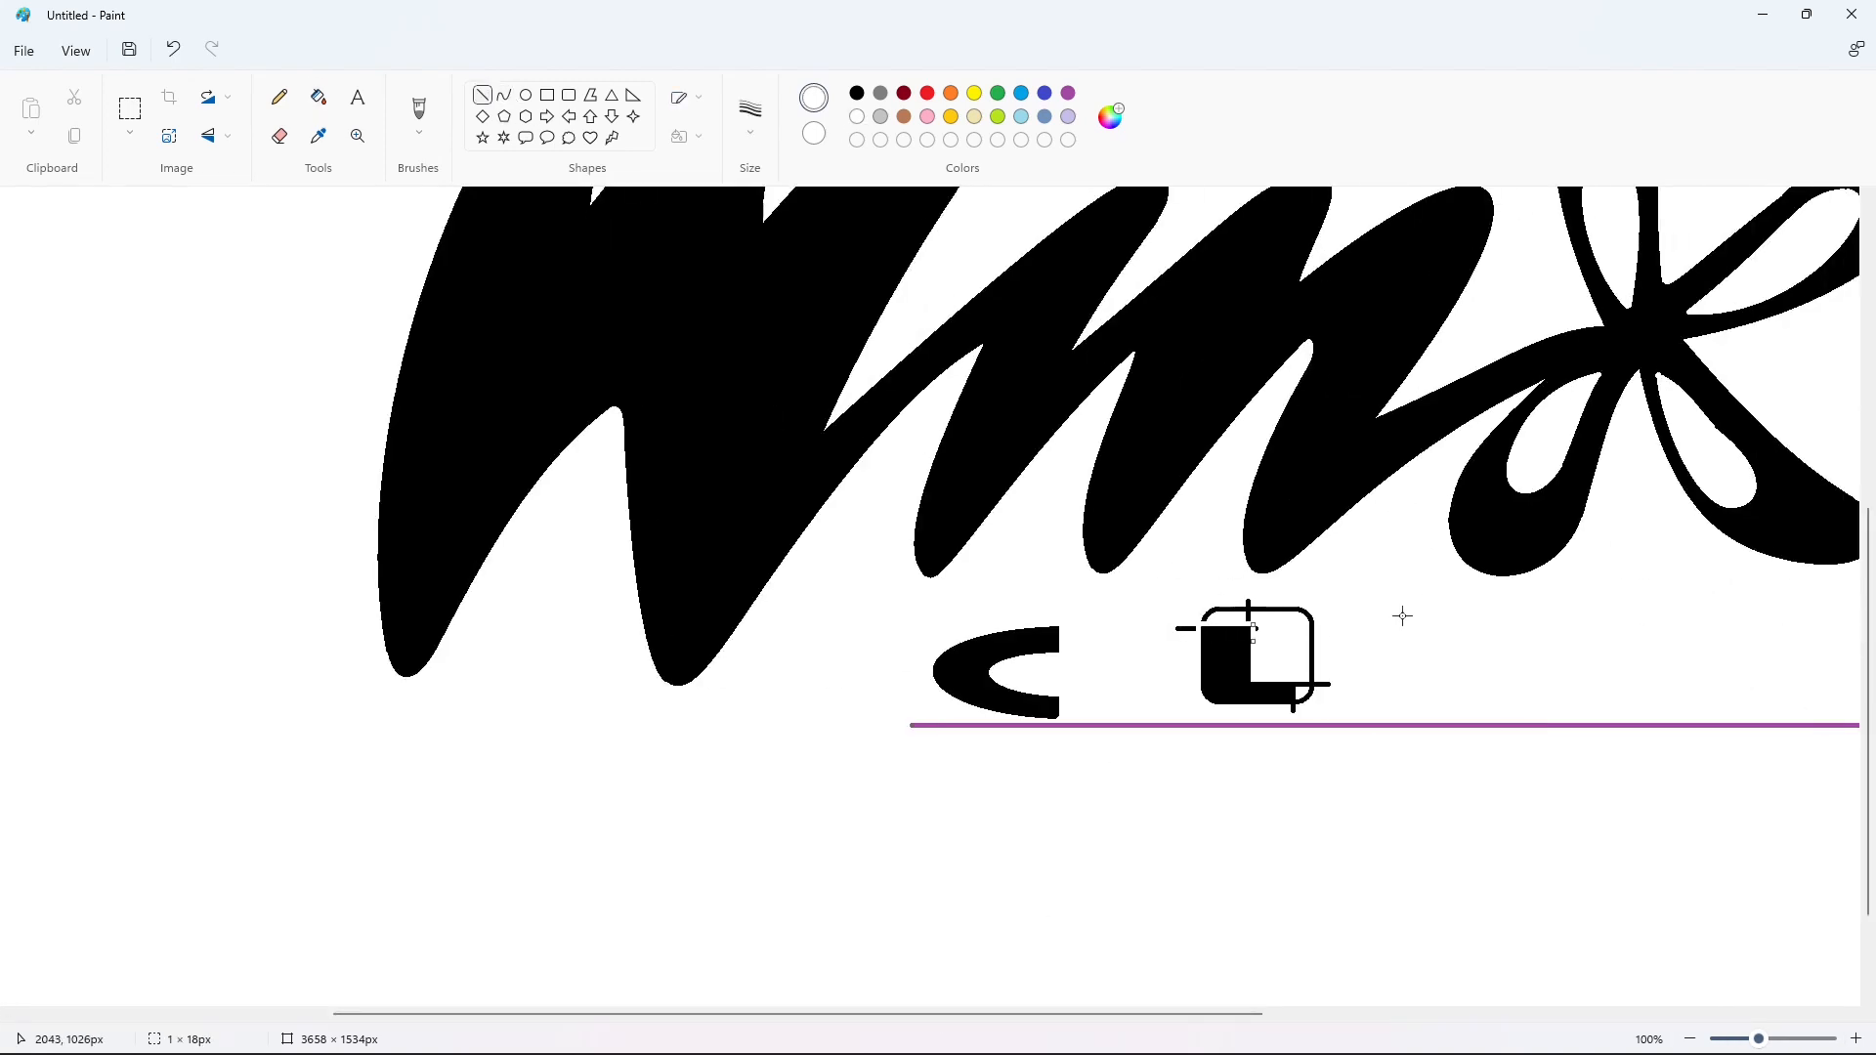
{"action": "left_click_drag", "start_coordinate": [1291, 710], "coordinate": [1399, 694]}
{"action": "left_click_drag", "start_coordinate": [1278, 711], "coordinate": [1123, 590]}
{"action": "left_click", "coordinate": [319, 97]}
{"action": "left_click", "coordinate": [1184, 629]}
{"action": "left_click", "coordinate": [1249, 611]}
Copy the small L and place the duplicate on the same baseline as the third letter of the lower word
{"action": "left_click", "coordinate": [130, 108]}
{"action": "key", "text": "ctrl+c"}
{"action": "left_click", "coordinate": [1586, 655]}
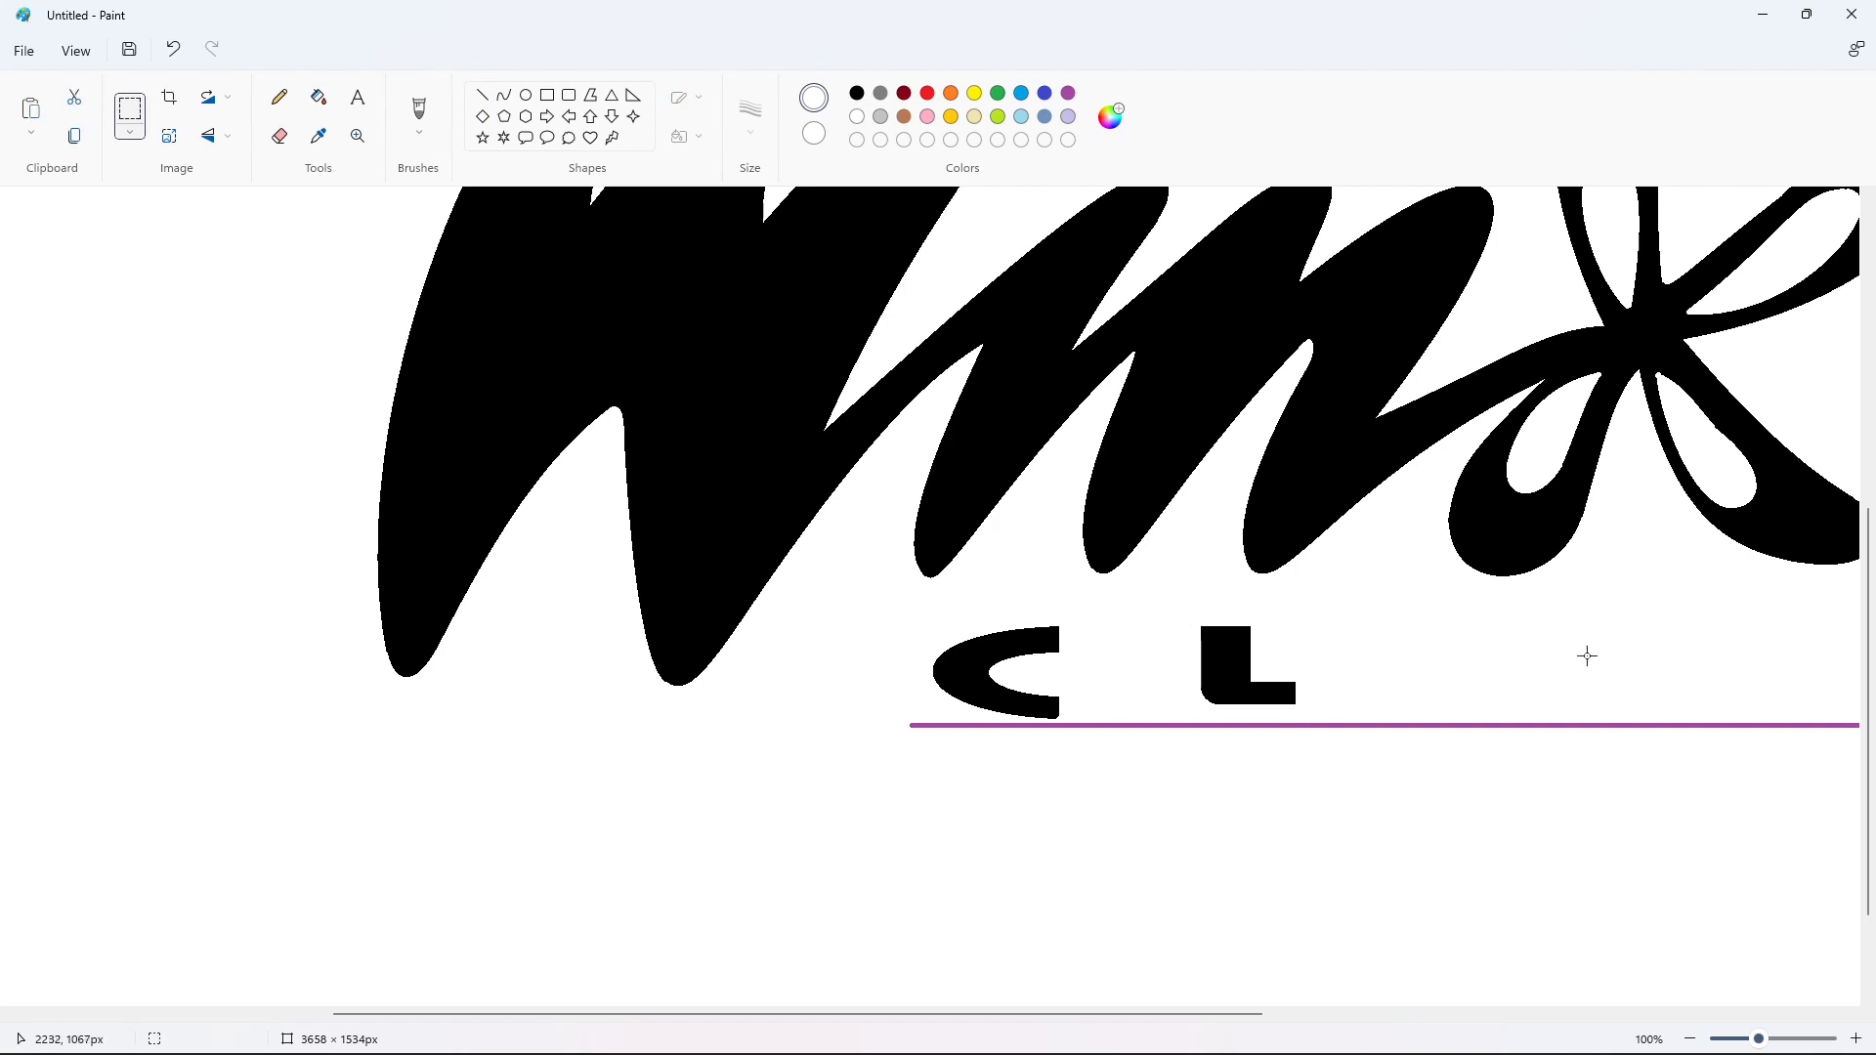
{"action": "left_click", "coordinate": [1856, 1038]}
{"action": "left_click", "coordinate": [1691, 1039]}
{"action": "left_click", "coordinate": [1691, 1039]}
{"action": "key", "text": "ctrl+v"}
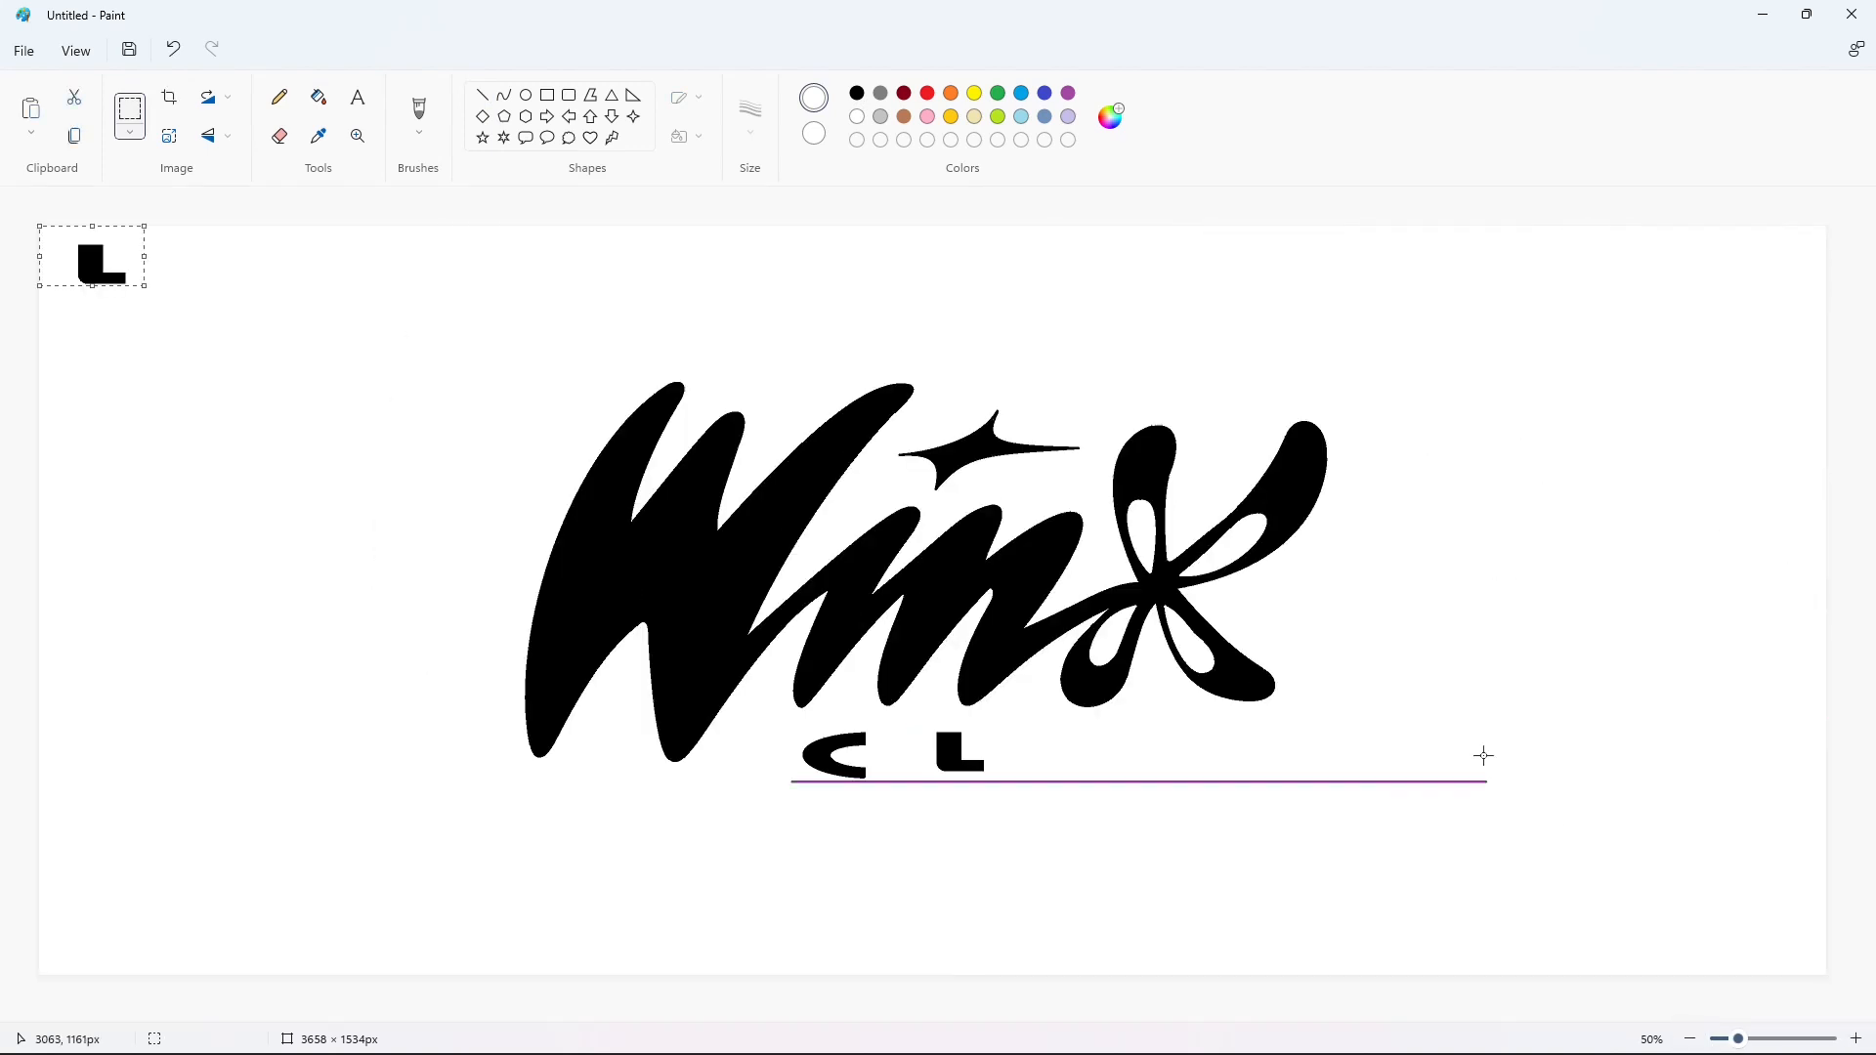
{"action": "left_click_drag", "start_coordinate": [93, 256], "coordinate": [990, 744]}
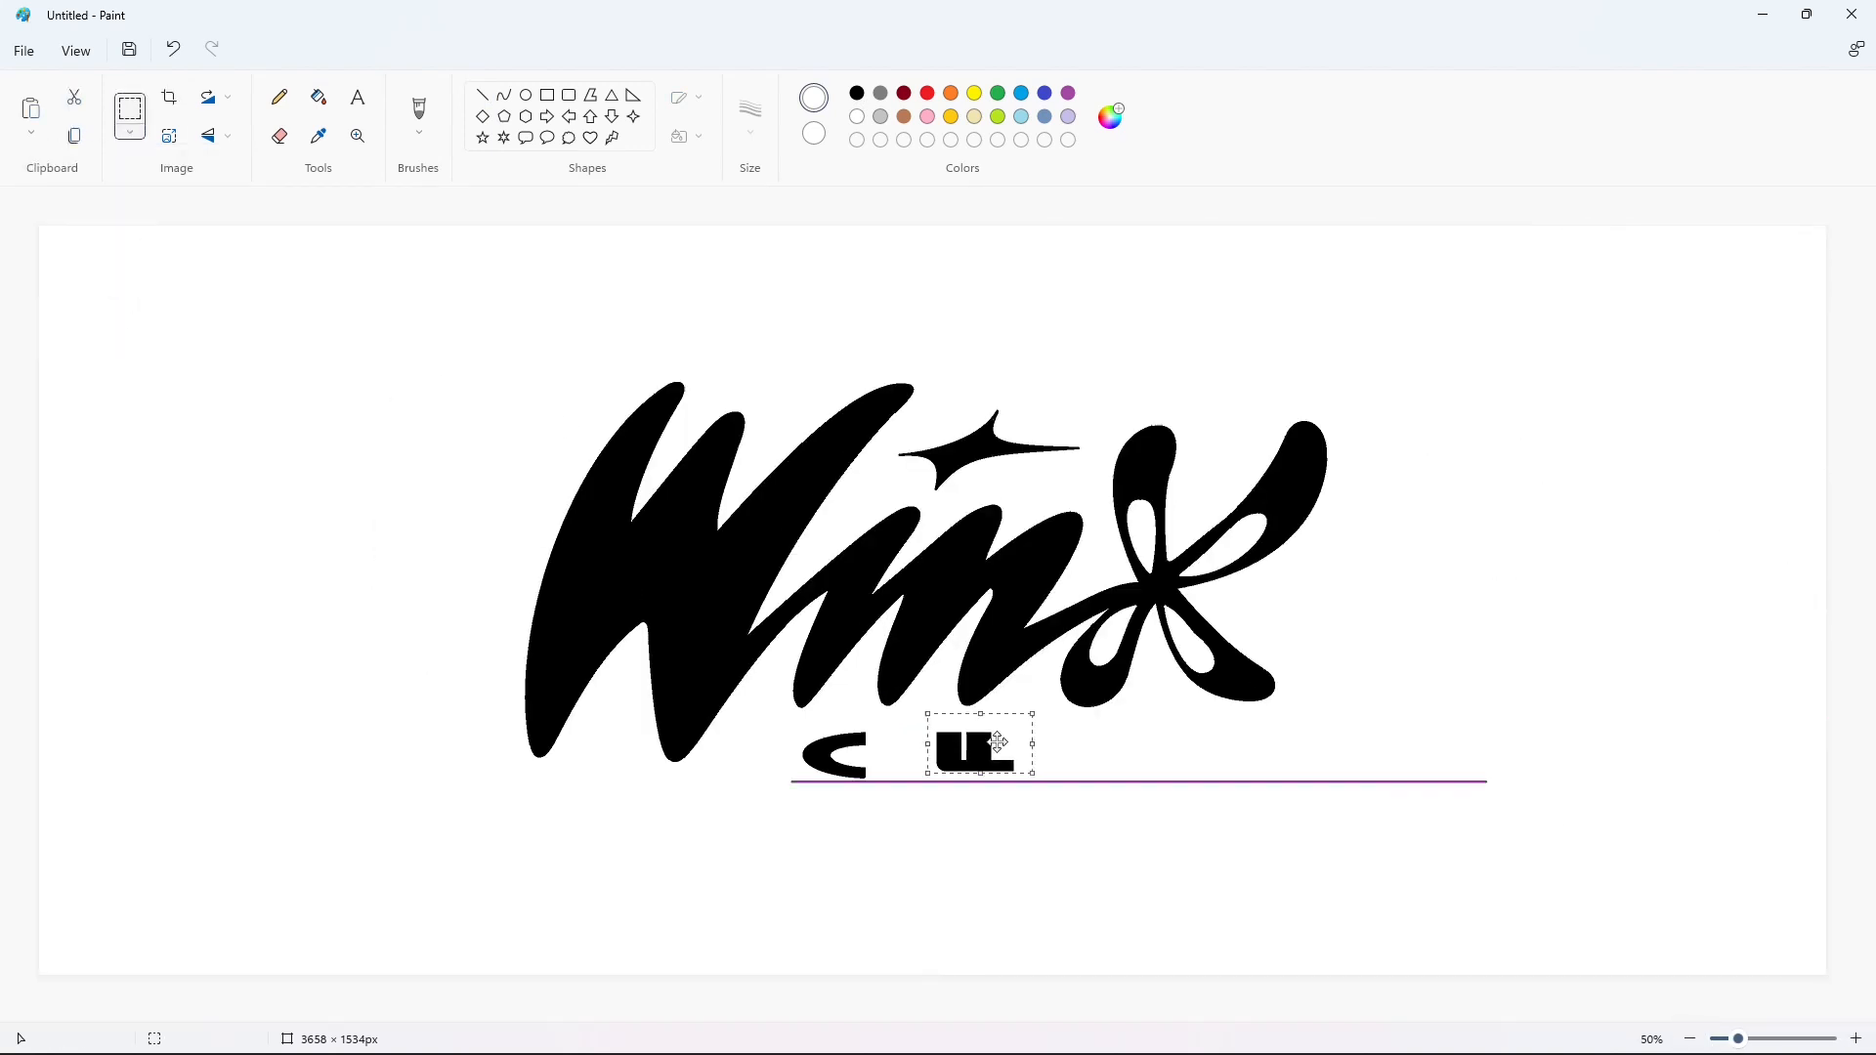
{"action": "key", "text": "Right"}
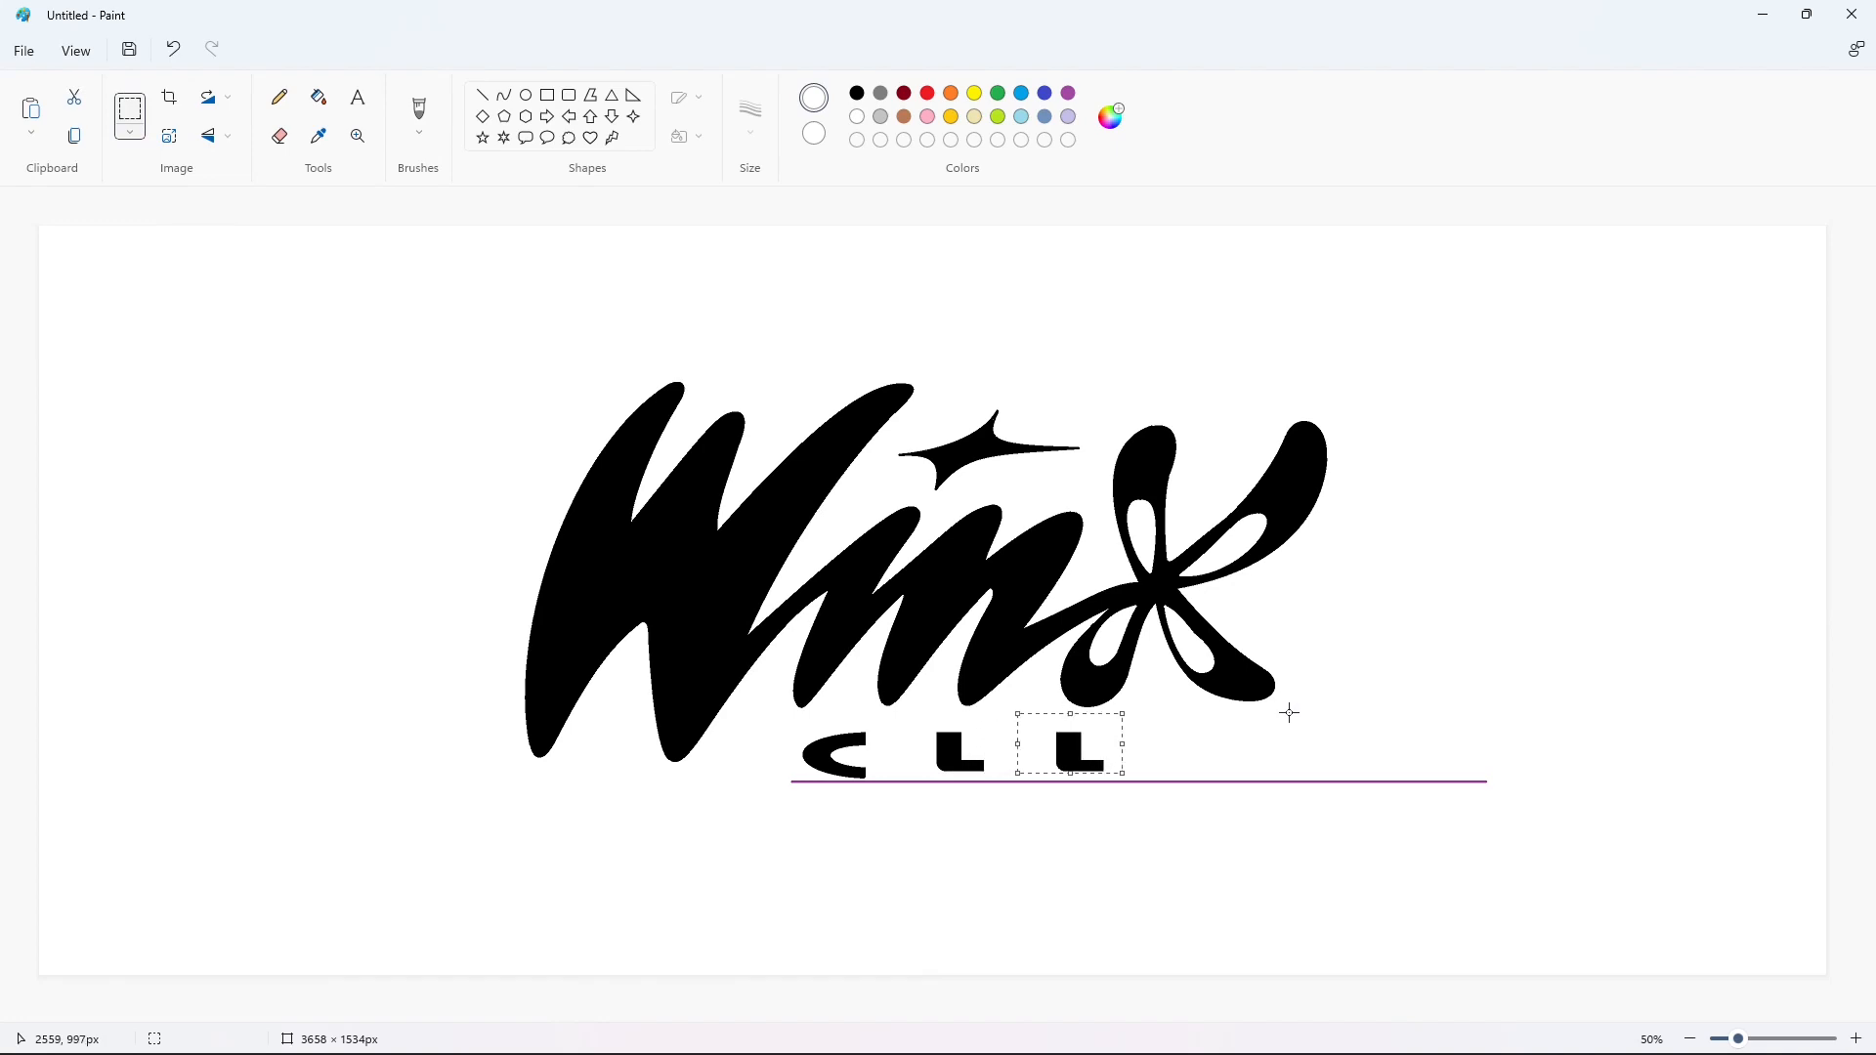
{"action": "left_click", "coordinate": [1289, 713]}
Fill the duplicated third letter L with purple to tell it apart from the other letters
{"action": "scroll", "coordinate": [1162, 860], "scroll_direction": "up", "scroll_amount": 1}
{"action": "left_click", "coordinate": [1068, 93]}
{"action": "left_click", "coordinate": [318, 97]}
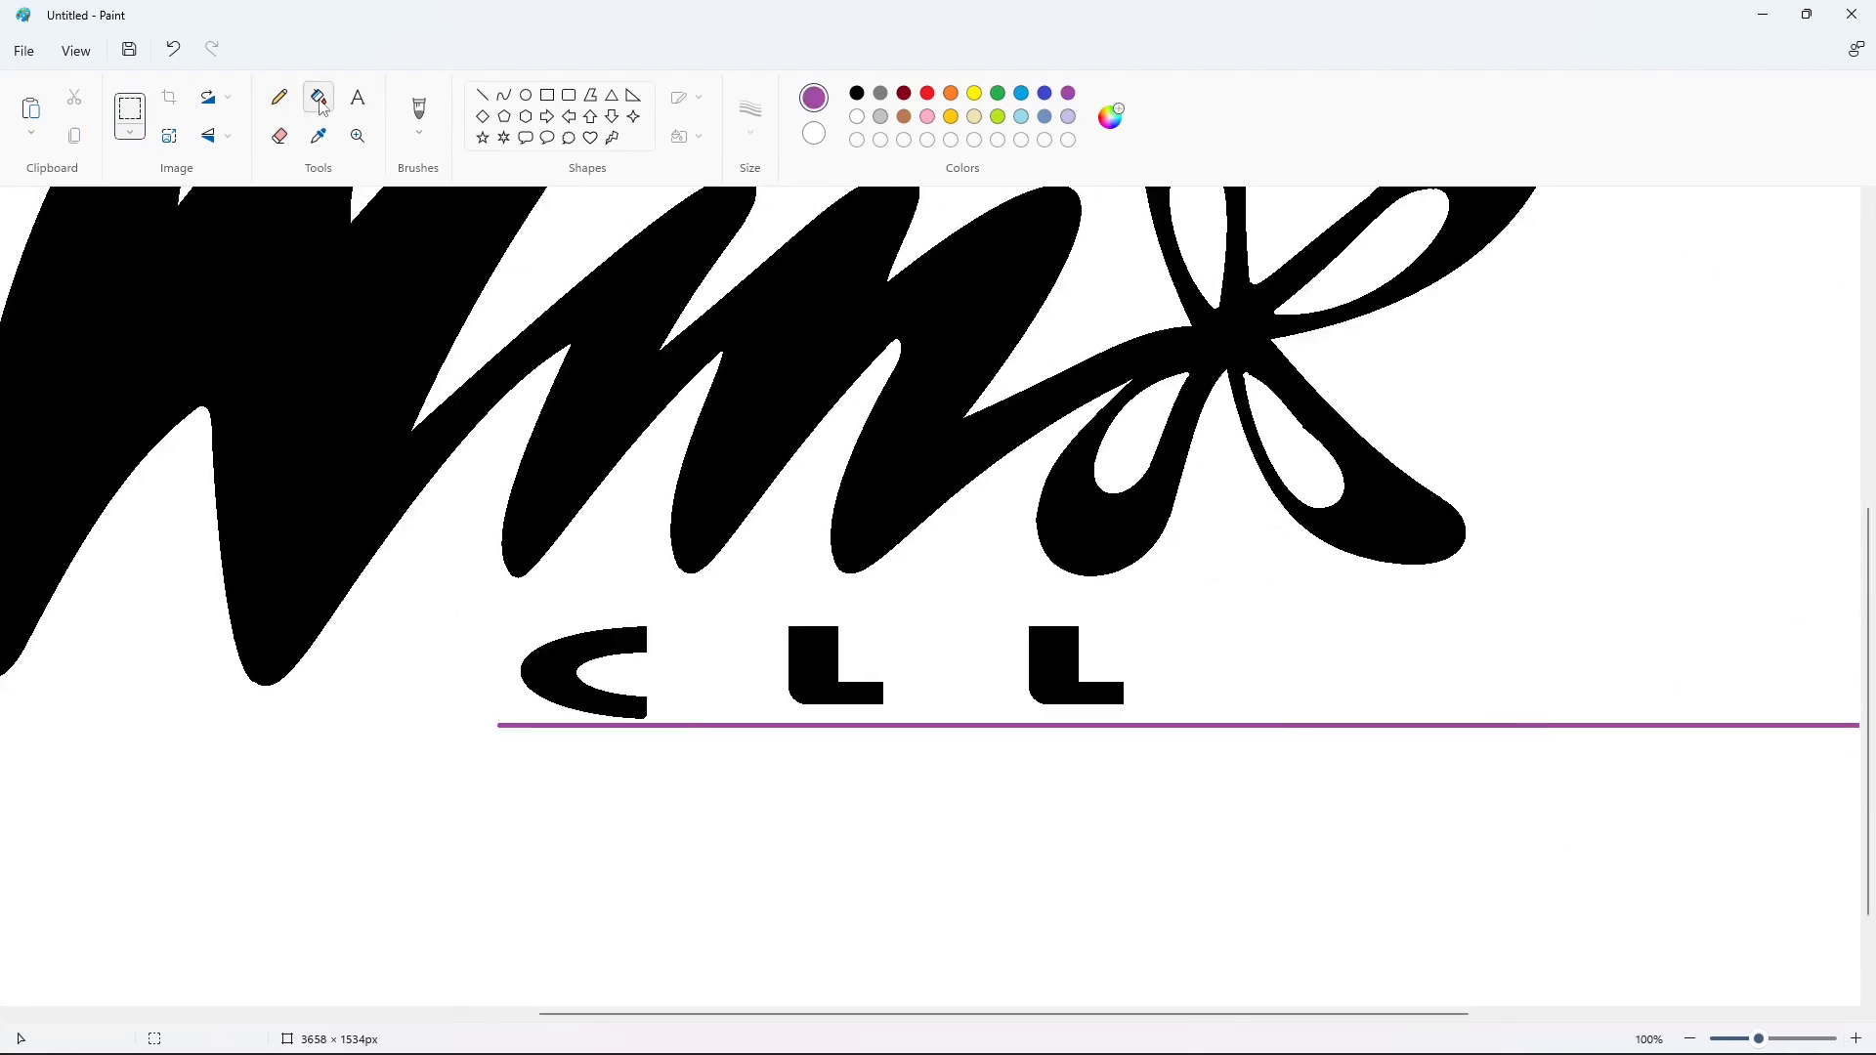
{"action": "left_click", "coordinate": [1048, 672]}
Try to form a U by overlaying a horizontally flipped copy of the black L on the purple L
{"action": "key", "text": "ctrl+v"}
{"action": "left_click", "coordinate": [216, 136]}
{"action": "left_click", "coordinate": [215, 217]}
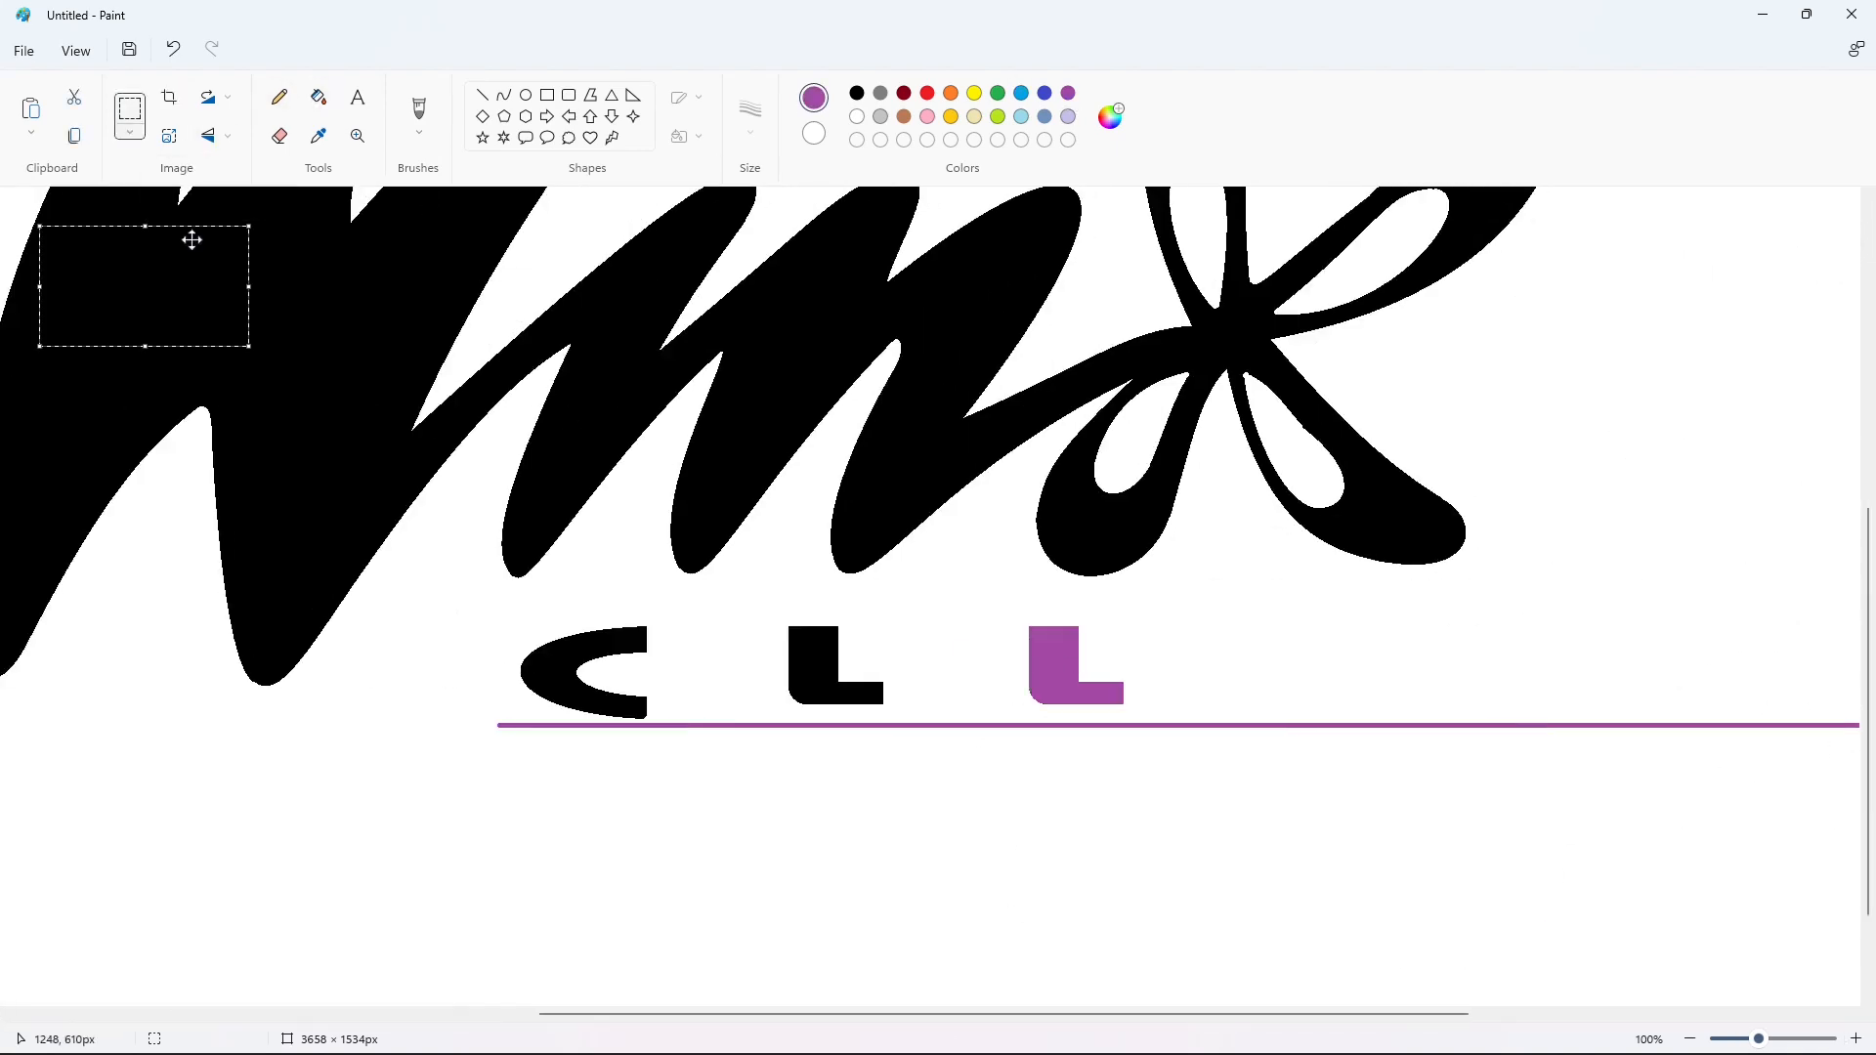
{"action": "left_click_drag", "start_coordinate": [193, 239], "coordinate": [1215, 590]}
{"action": "key", "text": "Down"}
{"action": "key", "text": "Down"}
{"action": "key", "text": "Down"}
{"action": "key", "text": "Down"}
{"action": "key", "text": "Down"}
{"action": "key", "text": "Down"}
{"action": "key", "text": "Down"}
{"action": "key", "text": "Down"}
{"action": "key", "text": "Down"}
{"action": "key", "text": "Down"}
{"action": "key", "text": "Down"}
{"action": "key", "text": "Down"}
{"action": "key", "text": "Down"}
{"action": "key", "text": "Left"}
{"action": "key", "text": "Left"}
{"action": "key", "text": "Left"}
{"action": "key", "text": "Left"}
{"action": "key", "text": "Left"}
{"action": "key", "text": "Left"}
{"action": "key", "text": "Left"}
{"action": "key", "text": "Left"}
{"action": "key", "text": "Left"}
{"action": "key", "text": "Left"}
{"action": "key", "text": "Left"}
{"action": "key", "text": "Left"}
{"action": "key", "text": "Left"}
{"action": "key", "text": "Left"}
{"action": "key", "text": "Left"}
{"action": "key", "text": "Left"}
{"action": "key", "text": "Left"}
{"action": "key", "text": "Left"}
{"action": "key", "text": "Left"}
{"action": "key", "text": "Left"}
{"action": "key", "text": "Left"}
{"action": "key", "text": "Left"}
{"action": "key", "text": "Left"}
{"action": "key", "text": "Left"}
{"action": "key", "text": "Left"}
{"action": "key", "text": "Left"}
{"action": "key", "text": "Left"}
{"action": "key", "text": "Left"}
{"action": "key", "text": "Left"}
{"action": "key", "text": "Left"}
{"action": "key", "text": "Left"}
{"action": "key", "text": "Left"}
{"action": "key", "text": "Left"}
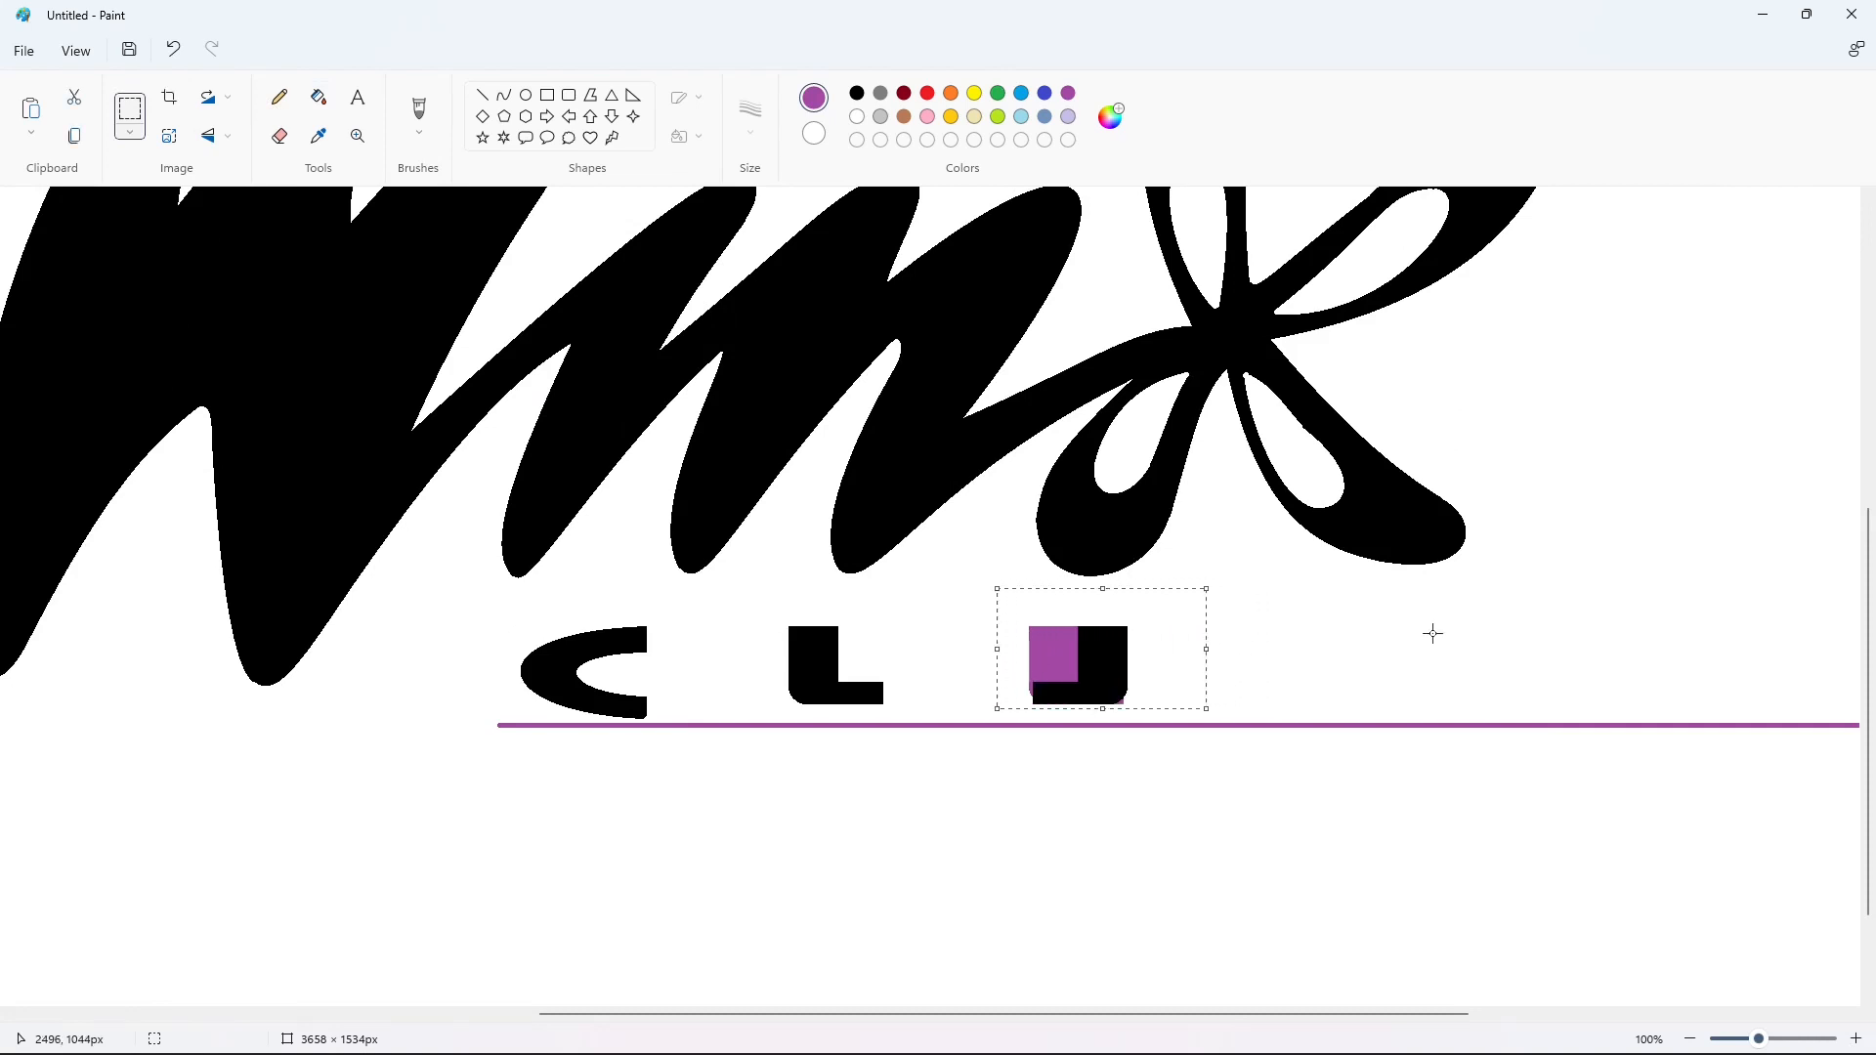
{"action": "key", "text": "Right"}
{"action": "key", "text": "Right"}
{"action": "key", "text": "Right"}
{"action": "key", "text": "Right"}
{"action": "key", "text": "Right"}
{"action": "key", "text": "Right"}
{"action": "key", "text": "Right"}
{"action": "key", "text": "Right"}
{"action": "key", "text": "Right"}
{"action": "key", "text": "Right"}
{"action": "key", "text": "Right"}
{"action": "key", "text": "Right"}
{"action": "key", "text": "Right"}
{"action": "key", "text": "Right"}
{"action": "key", "text": "Right"}
{"action": "key", "text": "Right"}
{"action": "key", "text": "Right"}
{"action": "key", "text": "Right"}
{"action": "key", "text": "Right"}
{"action": "key", "text": "Right"}
{"action": "left_click", "coordinate": [1606, 887]}
{"action": "left_click", "coordinate": [1689, 1039]}
{"action": "left_click", "coordinate": [1689, 1039]}
{"action": "key", "text": "ctrl+z"}
Paste a spare black L in the canvas's upper-left corner and shorten its foot with a white line and white fill
{"action": "key", "text": "ctrl+v"}
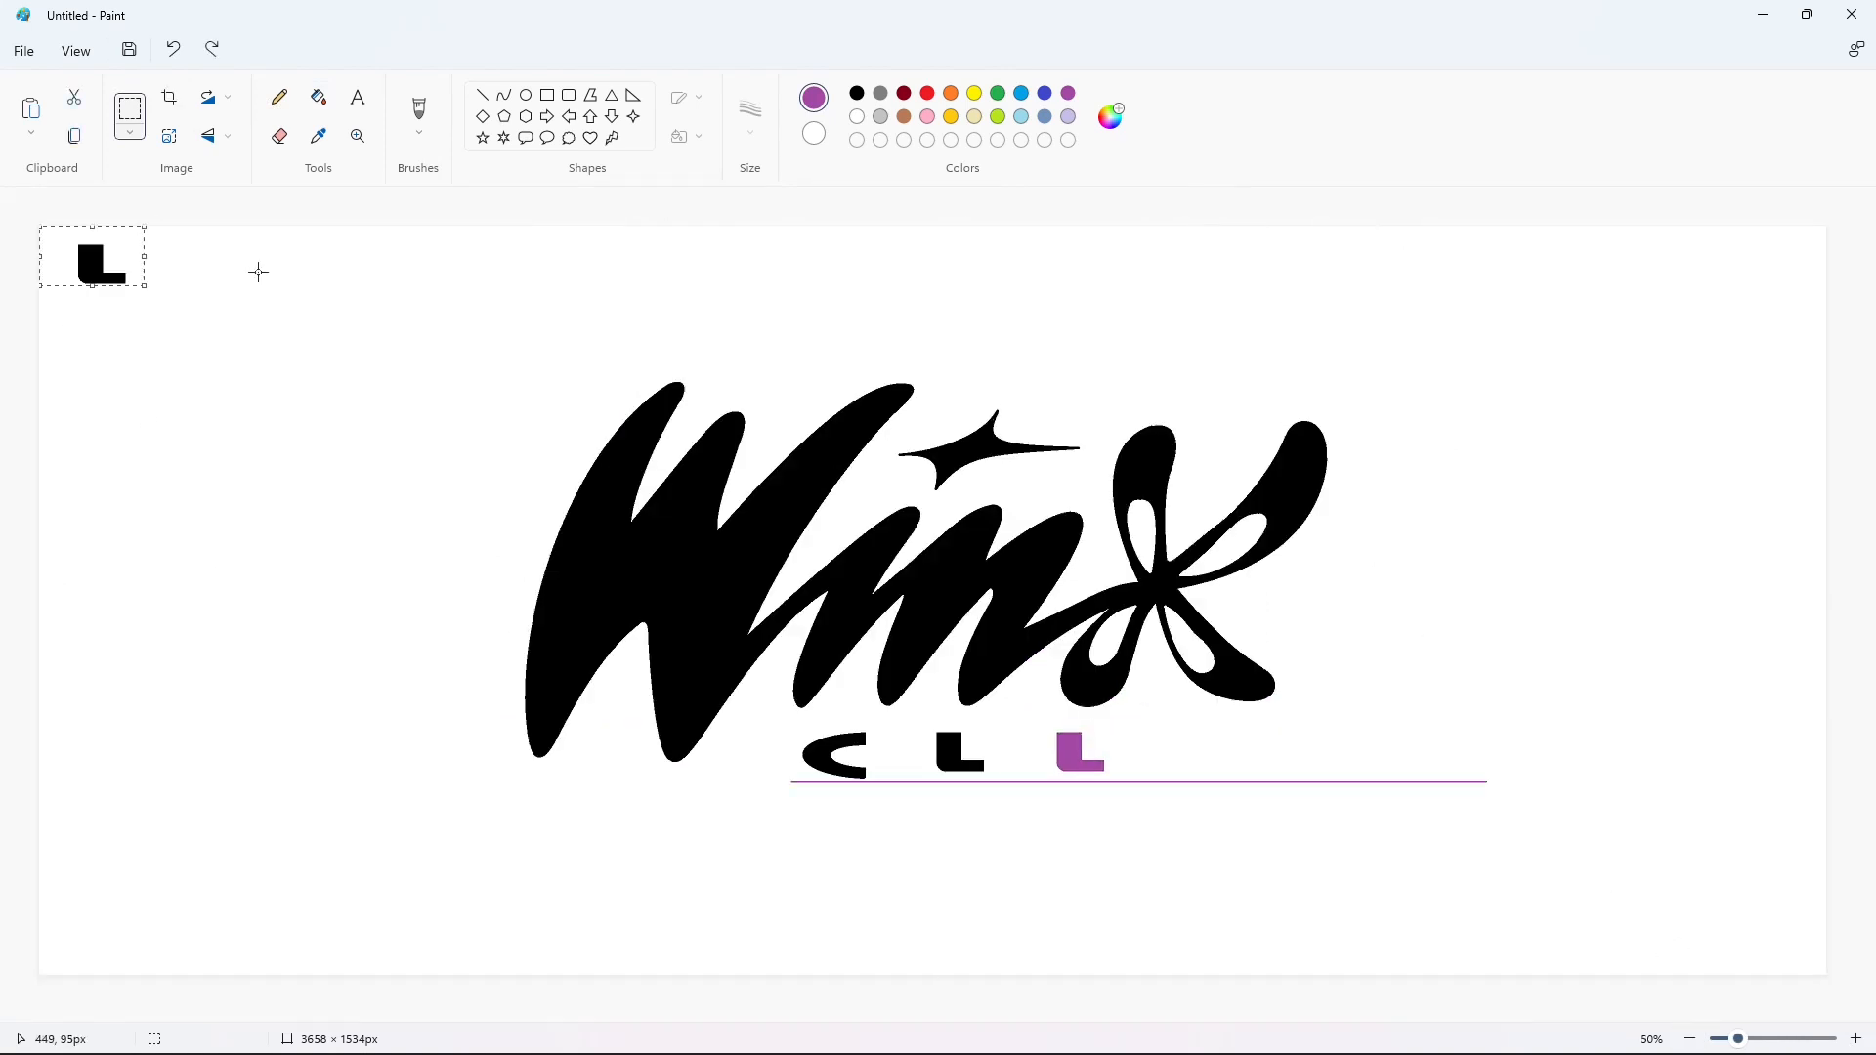
{"action": "left_click", "coordinate": [482, 95]}
{"action": "left_click", "coordinate": [856, 117]}
{"action": "left_click_drag", "start_coordinate": [116, 257], "coordinate": [117, 331]}
{"action": "left_click", "coordinate": [318, 97]}
{"action": "left_click", "coordinate": [122, 279]}
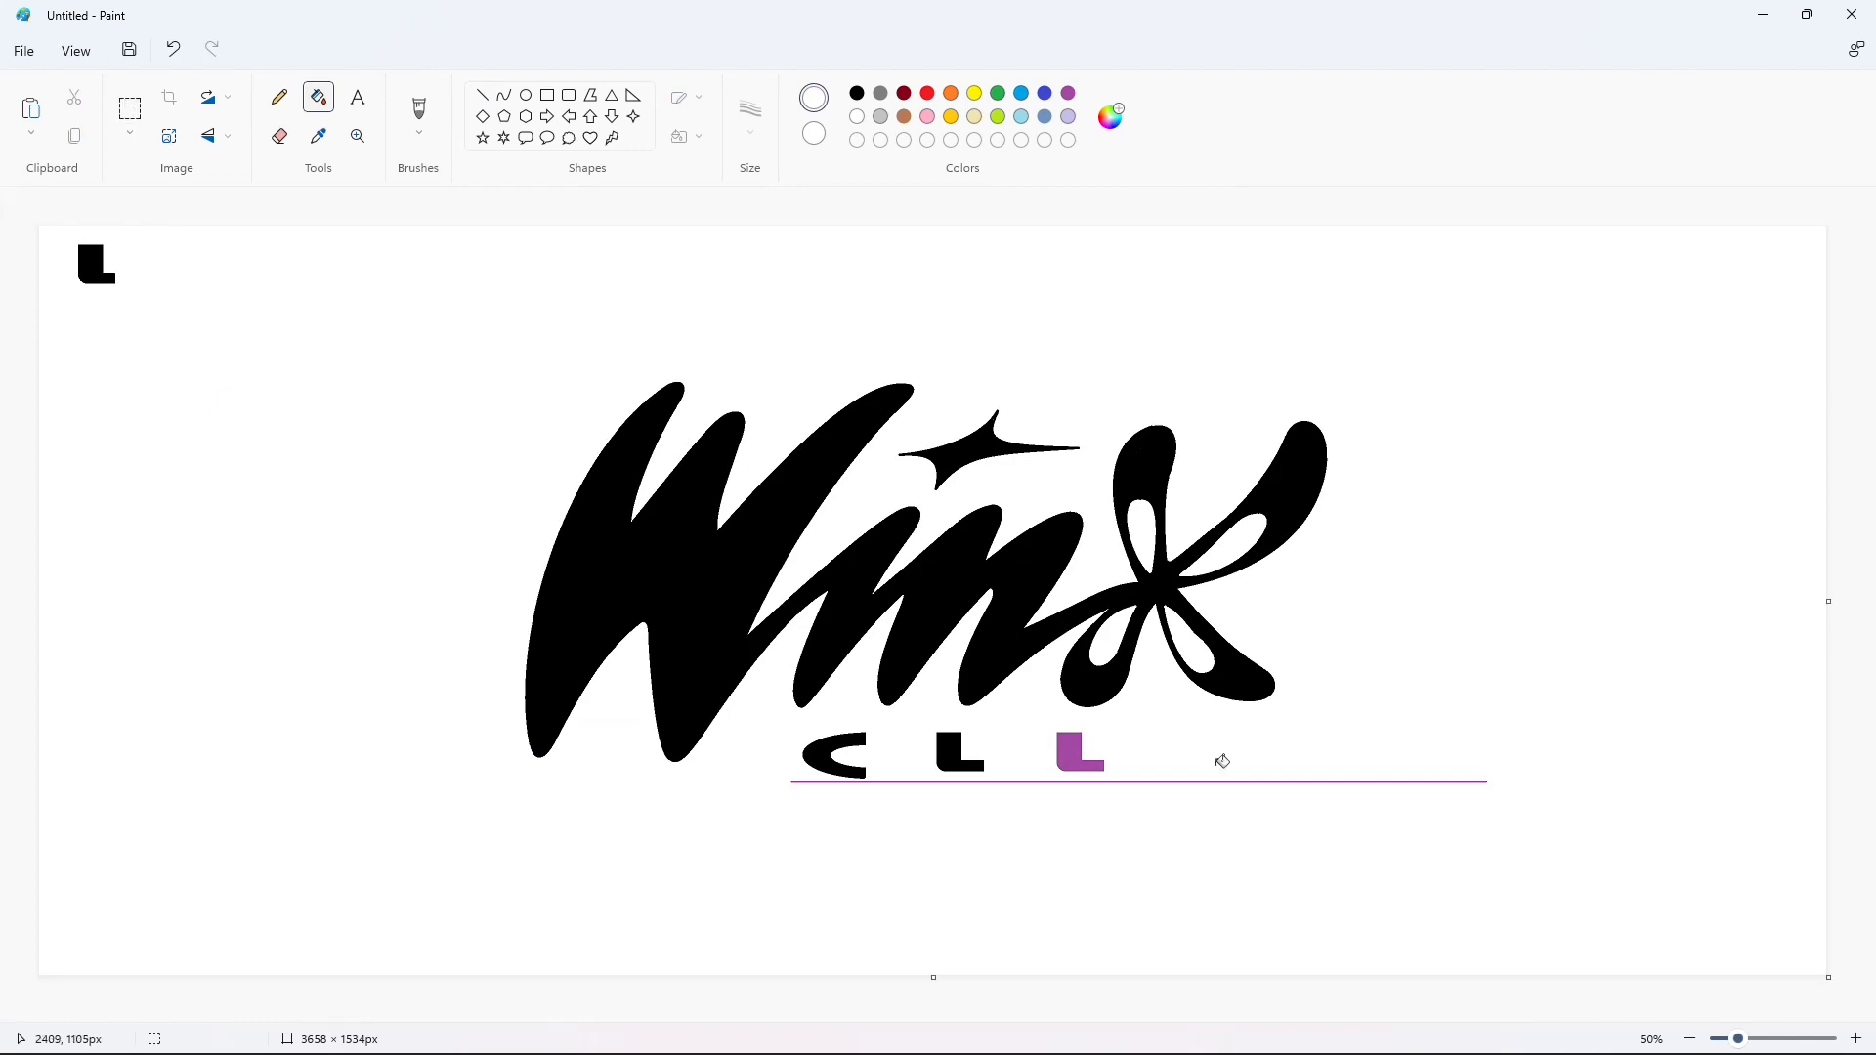
Narrow the spare L's stem and shorten its foot further, filling the cut-off slivers with white
{"action": "left_click", "coordinate": [1855, 1039]}
{"action": "left_click", "coordinate": [483, 95]}
{"action": "left_click_drag", "start_coordinate": [170, 312], "coordinate": [165, 264]}
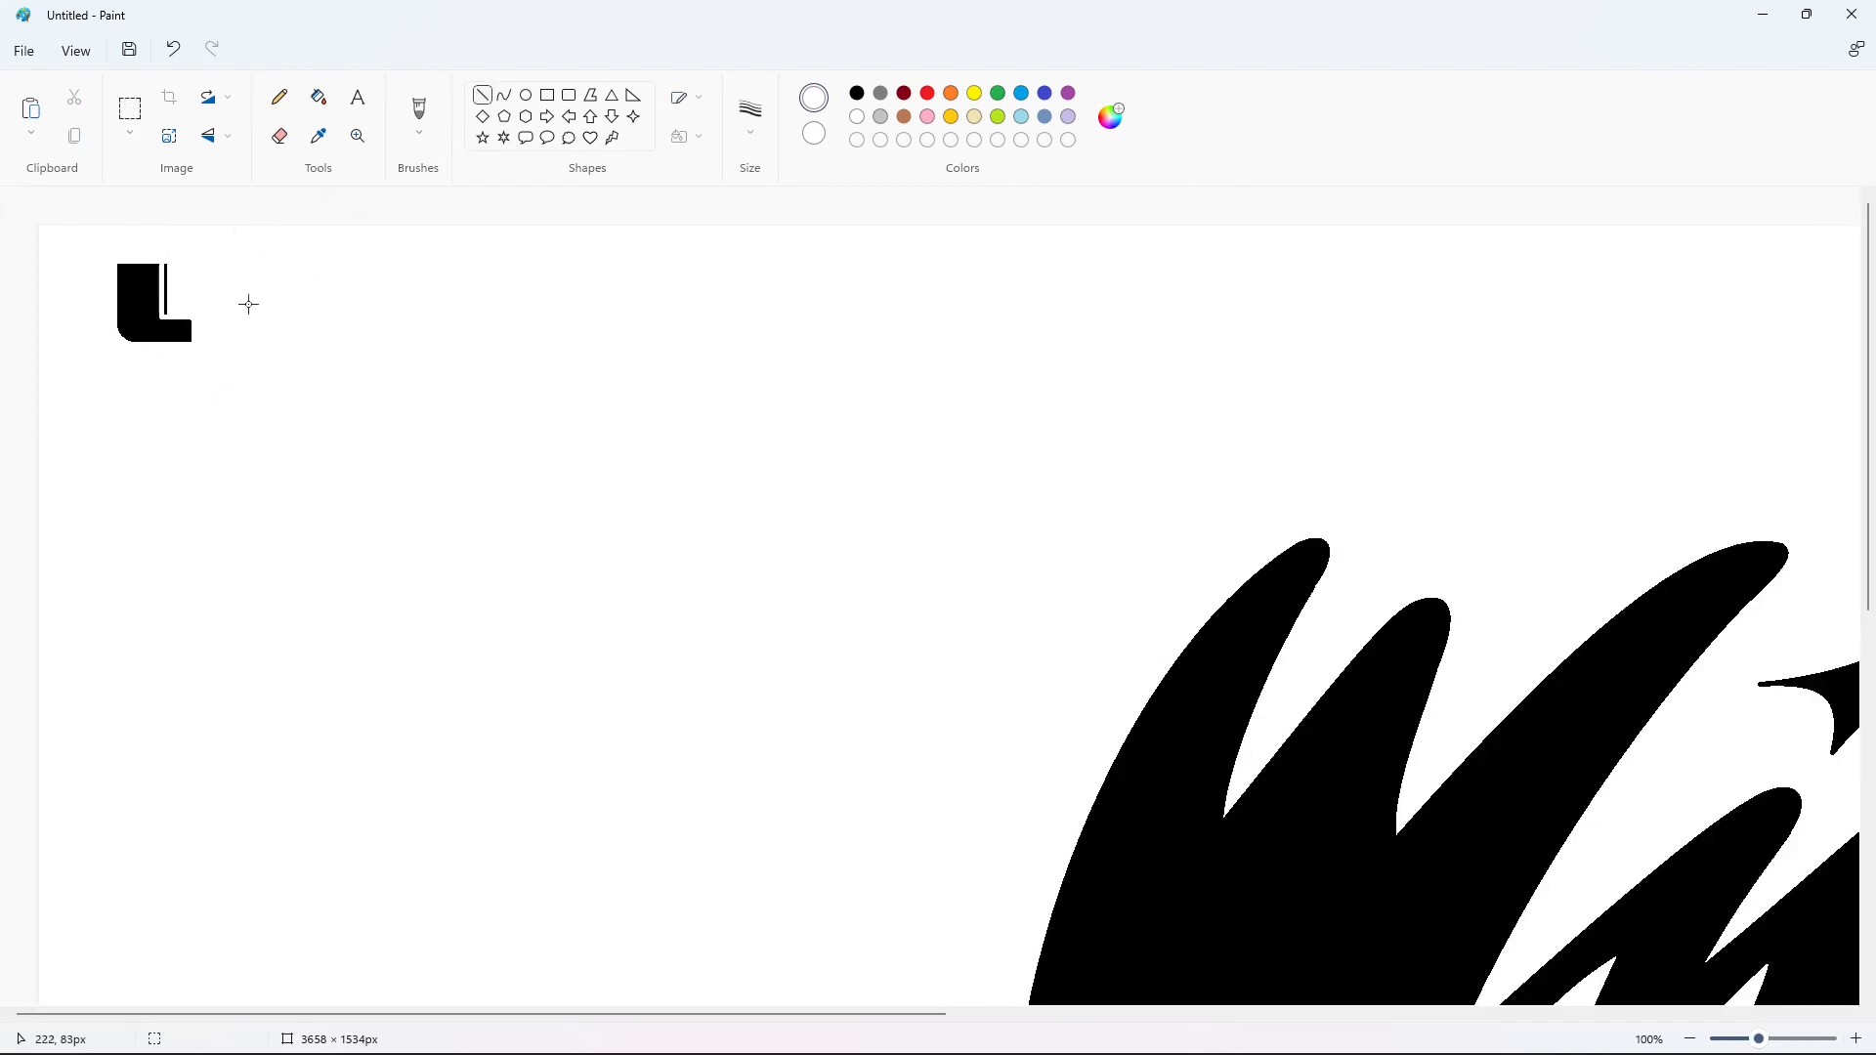
{"action": "left_click", "coordinate": [318, 97]}
{"action": "left_click", "coordinate": [166, 278]}
{"action": "left_click", "coordinate": [185, 331]}
Copy the narrowed L, flip the copy horizontally and join it to the purple L to form a U
{"action": "left_click", "coordinate": [130, 109]}
{"action": "left_click_drag", "start_coordinate": [210, 385], "coordinate": [45, 198]}
{"action": "left_click", "coordinate": [672, 661]}
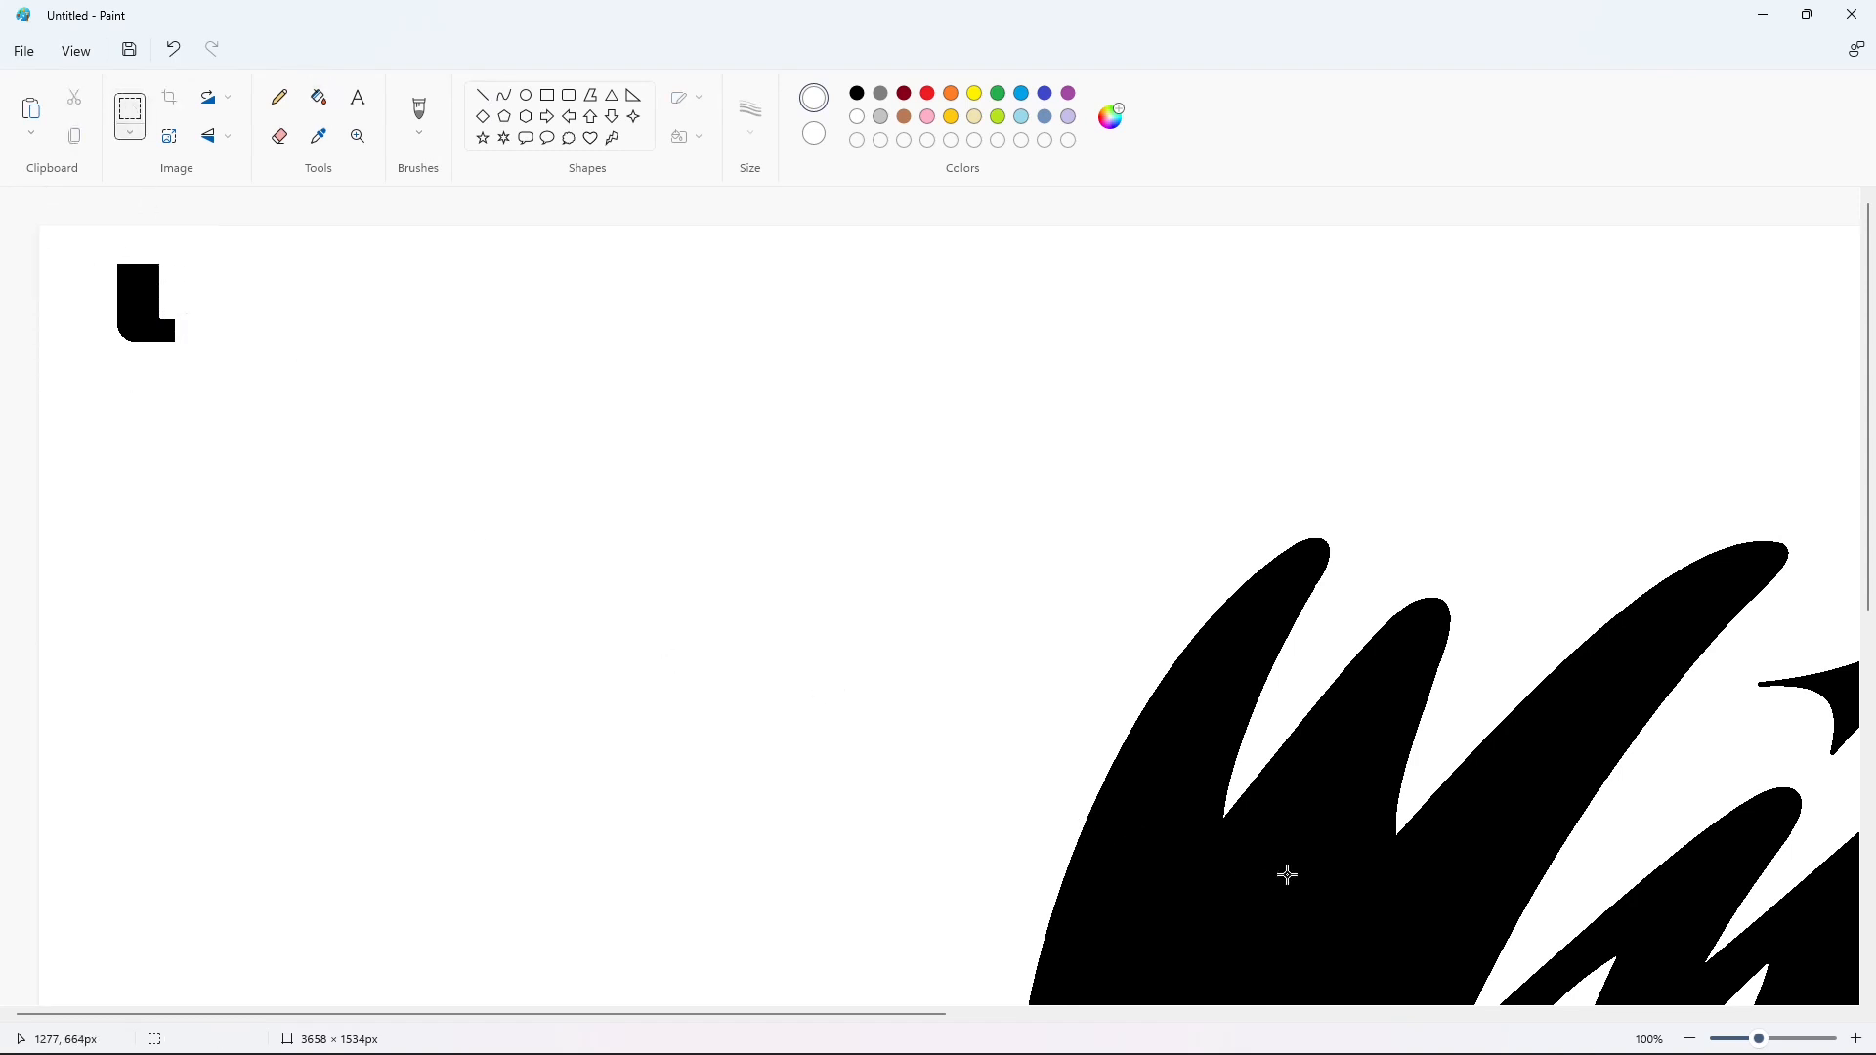
{"action": "left_click", "coordinate": [1855, 1038]}
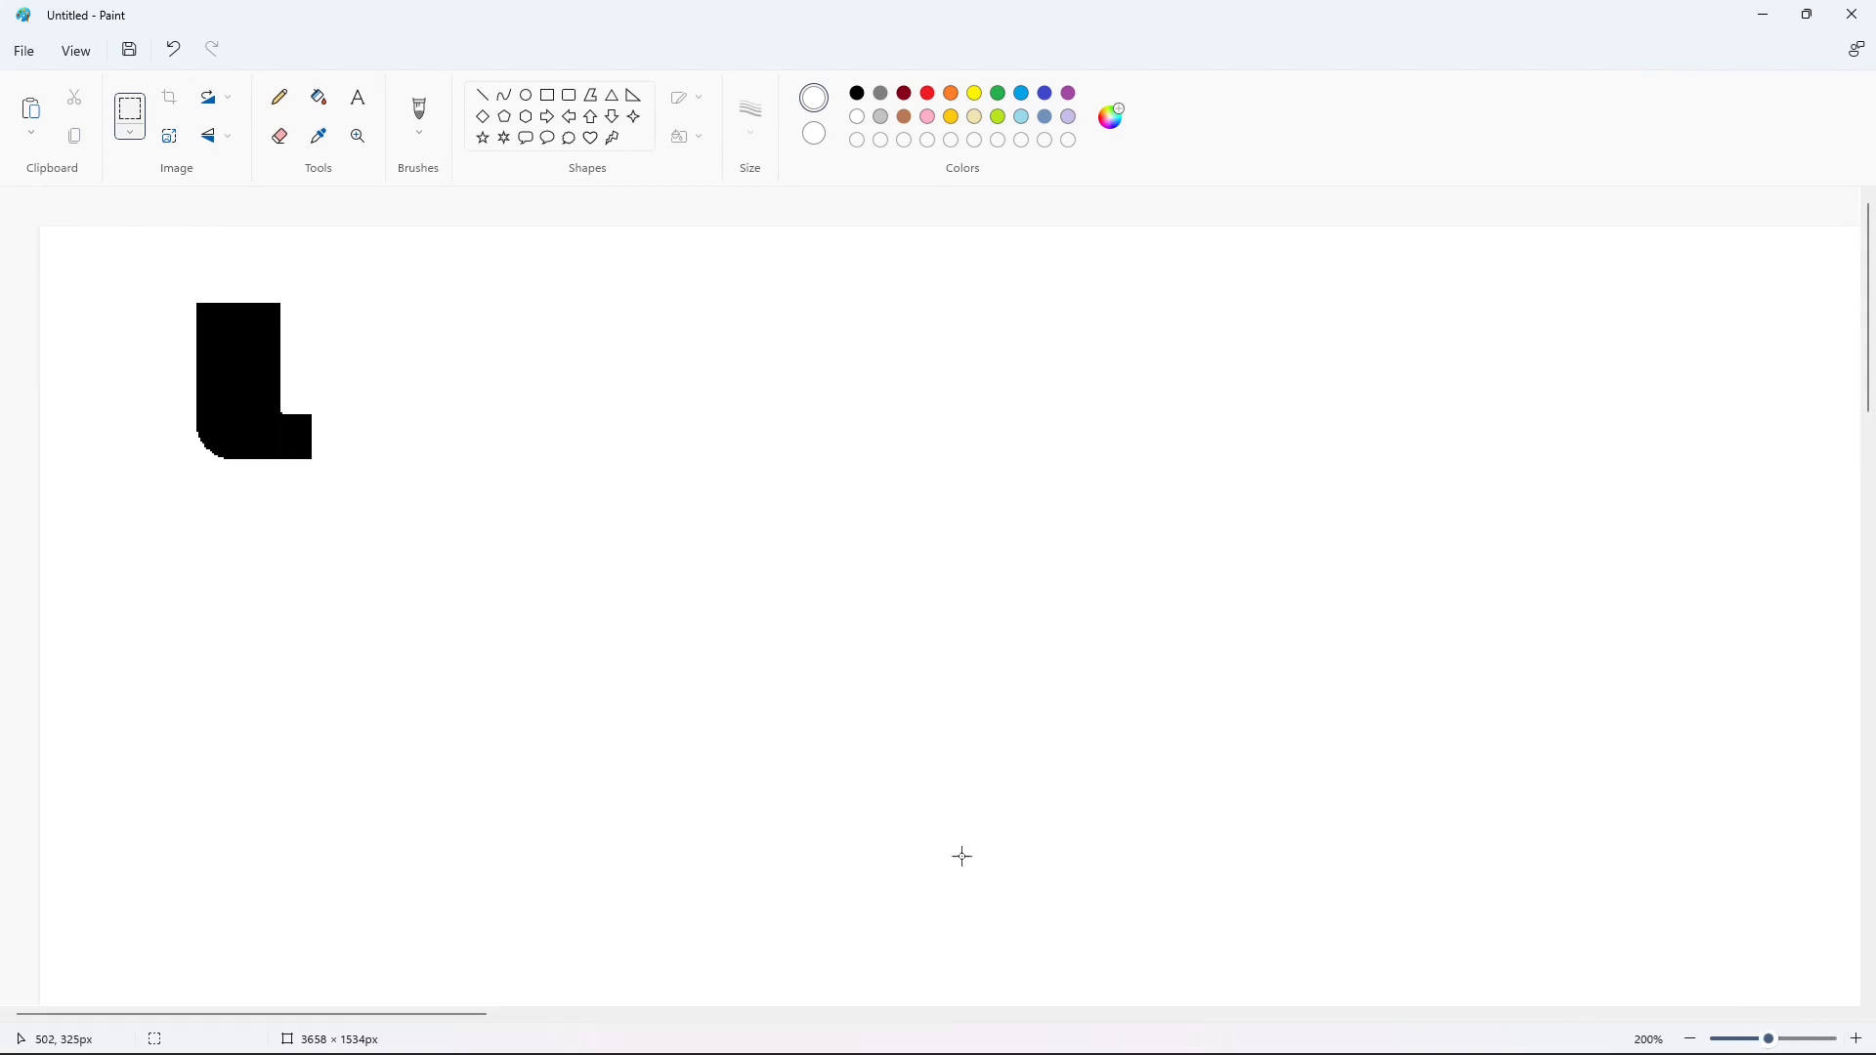
{"action": "left_click", "coordinate": [1689, 1039]}
{"action": "left_click", "coordinate": [1689, 1038]}
{"action": "key", "text": "ctrl+v"}
{"action": "left_click", "coordinate": [215, 136]}
{"action": "left_click", "coordinate": [210, 207]}
{"action": "left_click_drag", "start_coordinate": [137, 316], "coordinate": [1172, 789]}
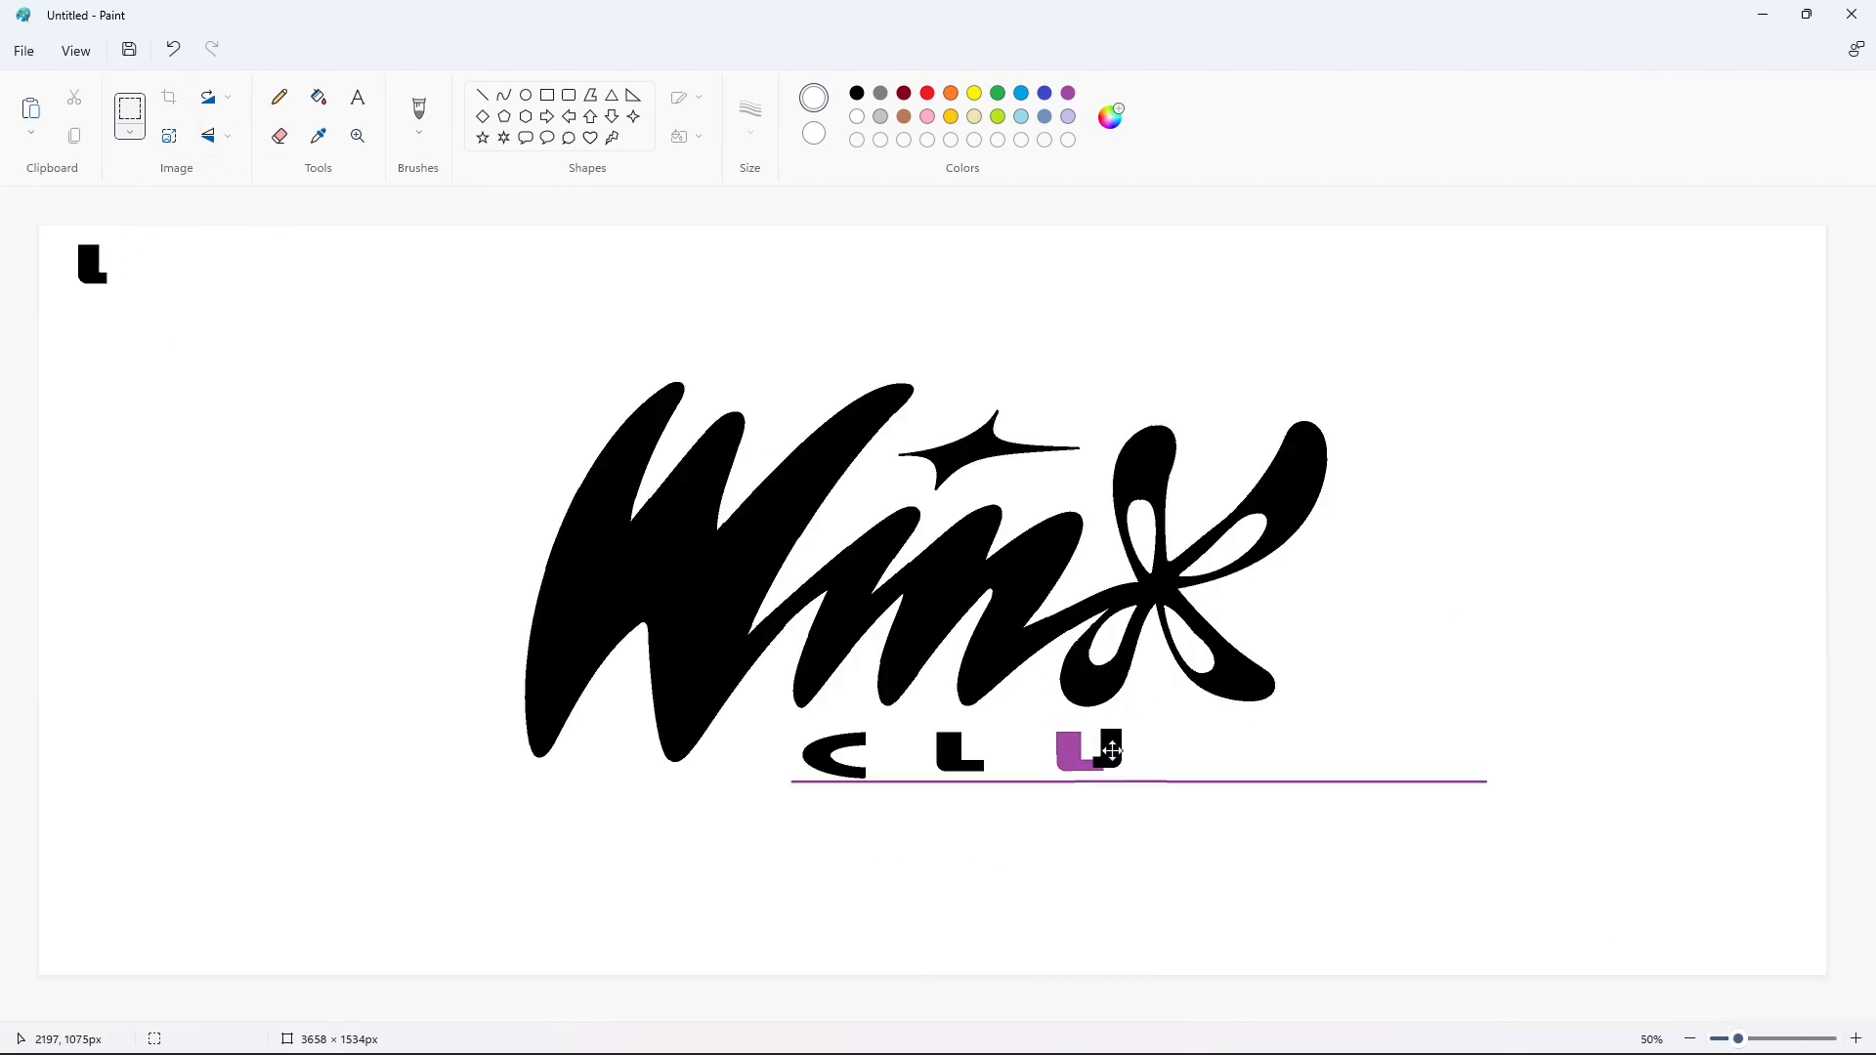
{"action": "left_click", "coordinate": [1275, 690]}
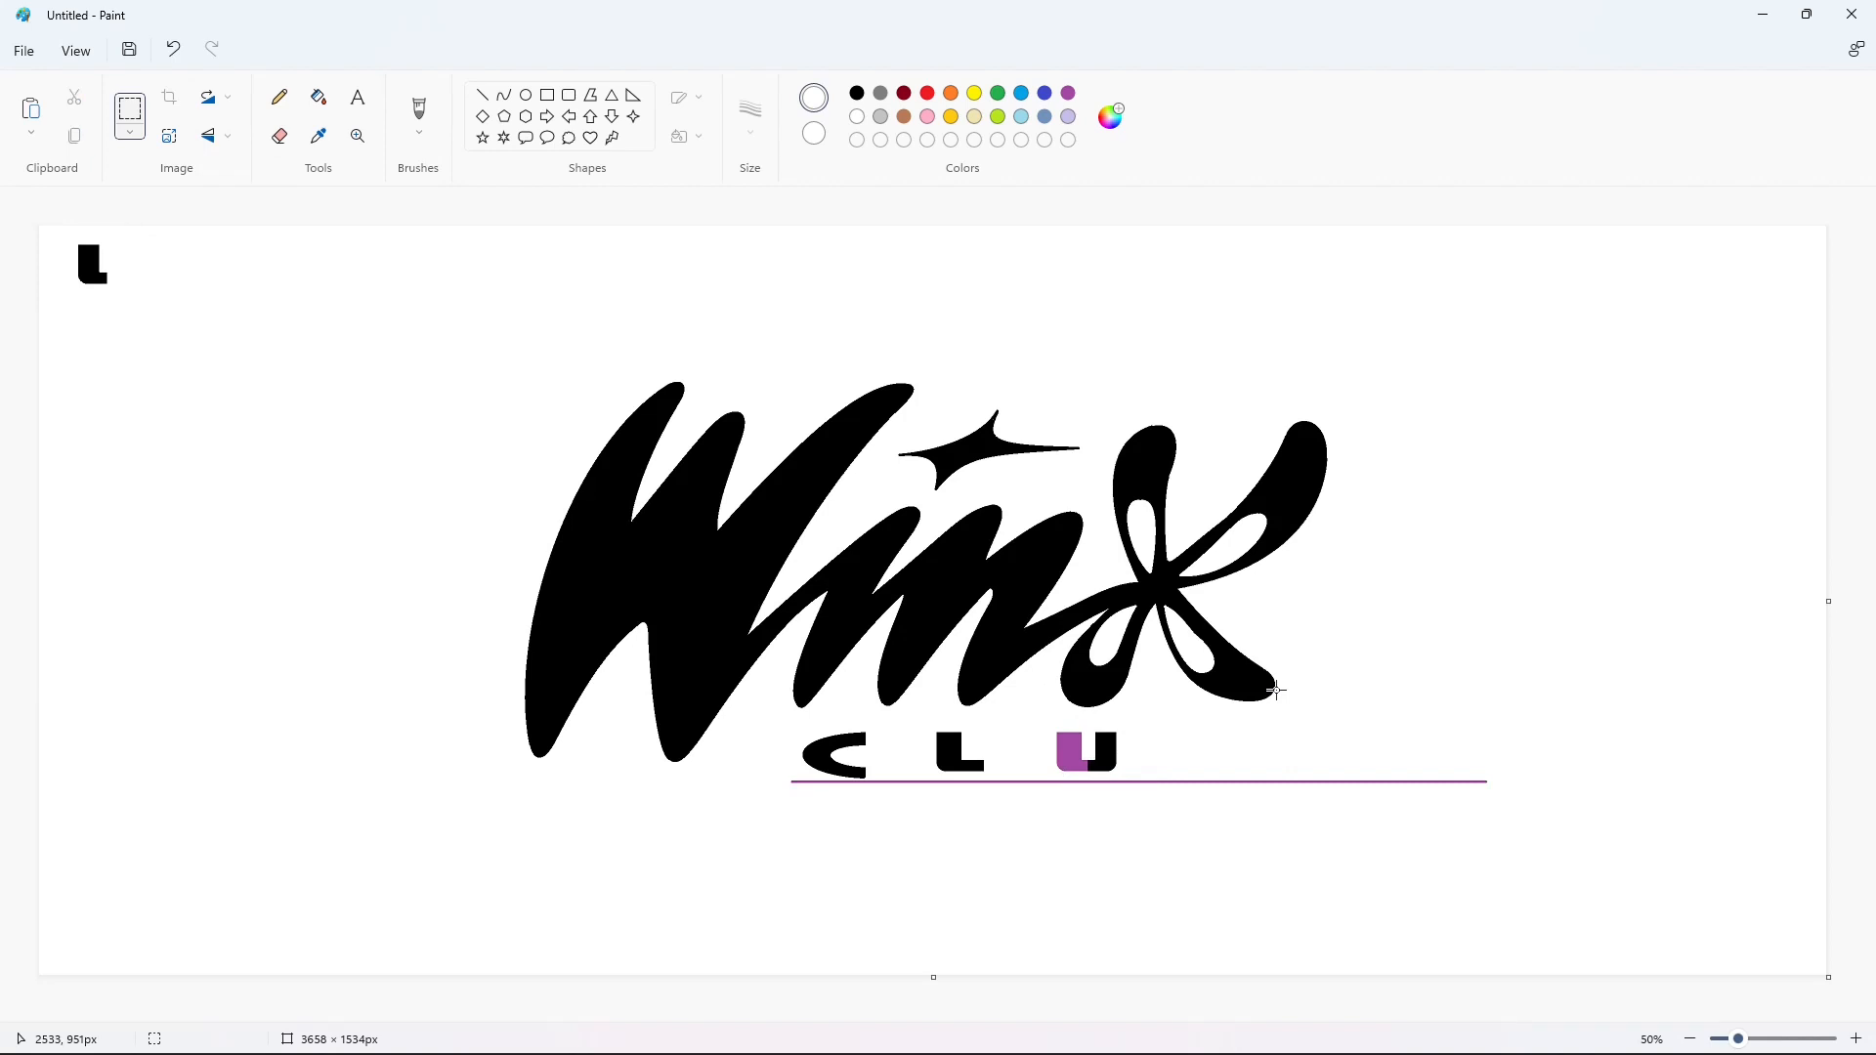
Fill the purple half of the U with black
{"action": "left_click", "coordinate": [1856, 1038]}
{"action": "left_click_drag", "start_coordinate": [754, 1015], "coordinate": [1243, 1015]}
{"action": "left_click", "coordinate": [319, 98]}
{"action": "left_click", "coordinate": [856, 94]}
{"action": "left_click", "coordinate": [1114, 507]}
{"action": "left_click", "coordinate": [1689, 1039]}
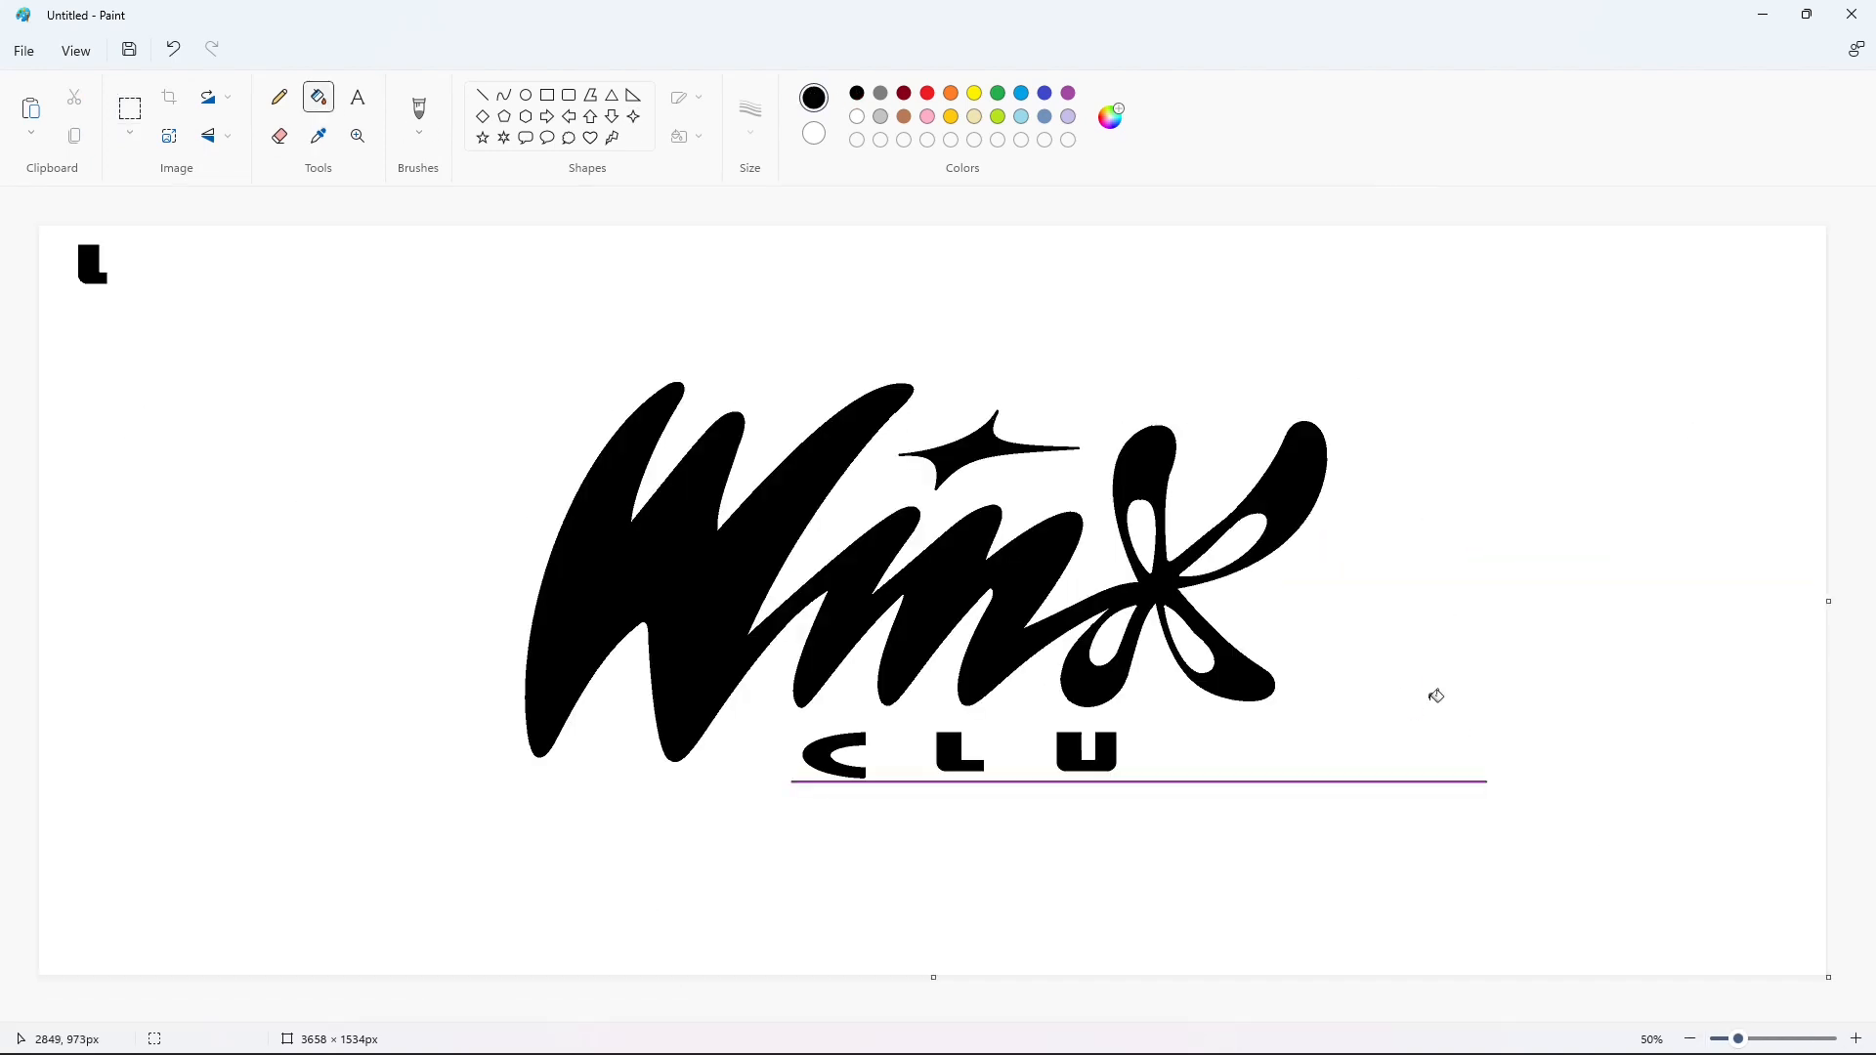
Draw a letter B outline beside the U with a straight vertical left edge and two curved lobes, in black
{"action": "left_click", "coordinate": [482, 95]}
{"action": "left_click", "coordinate": [504, 95]}
{"action": "left_click_drag", "start_coordinate": [1215, 731], "coordinate": [1260, 750]}
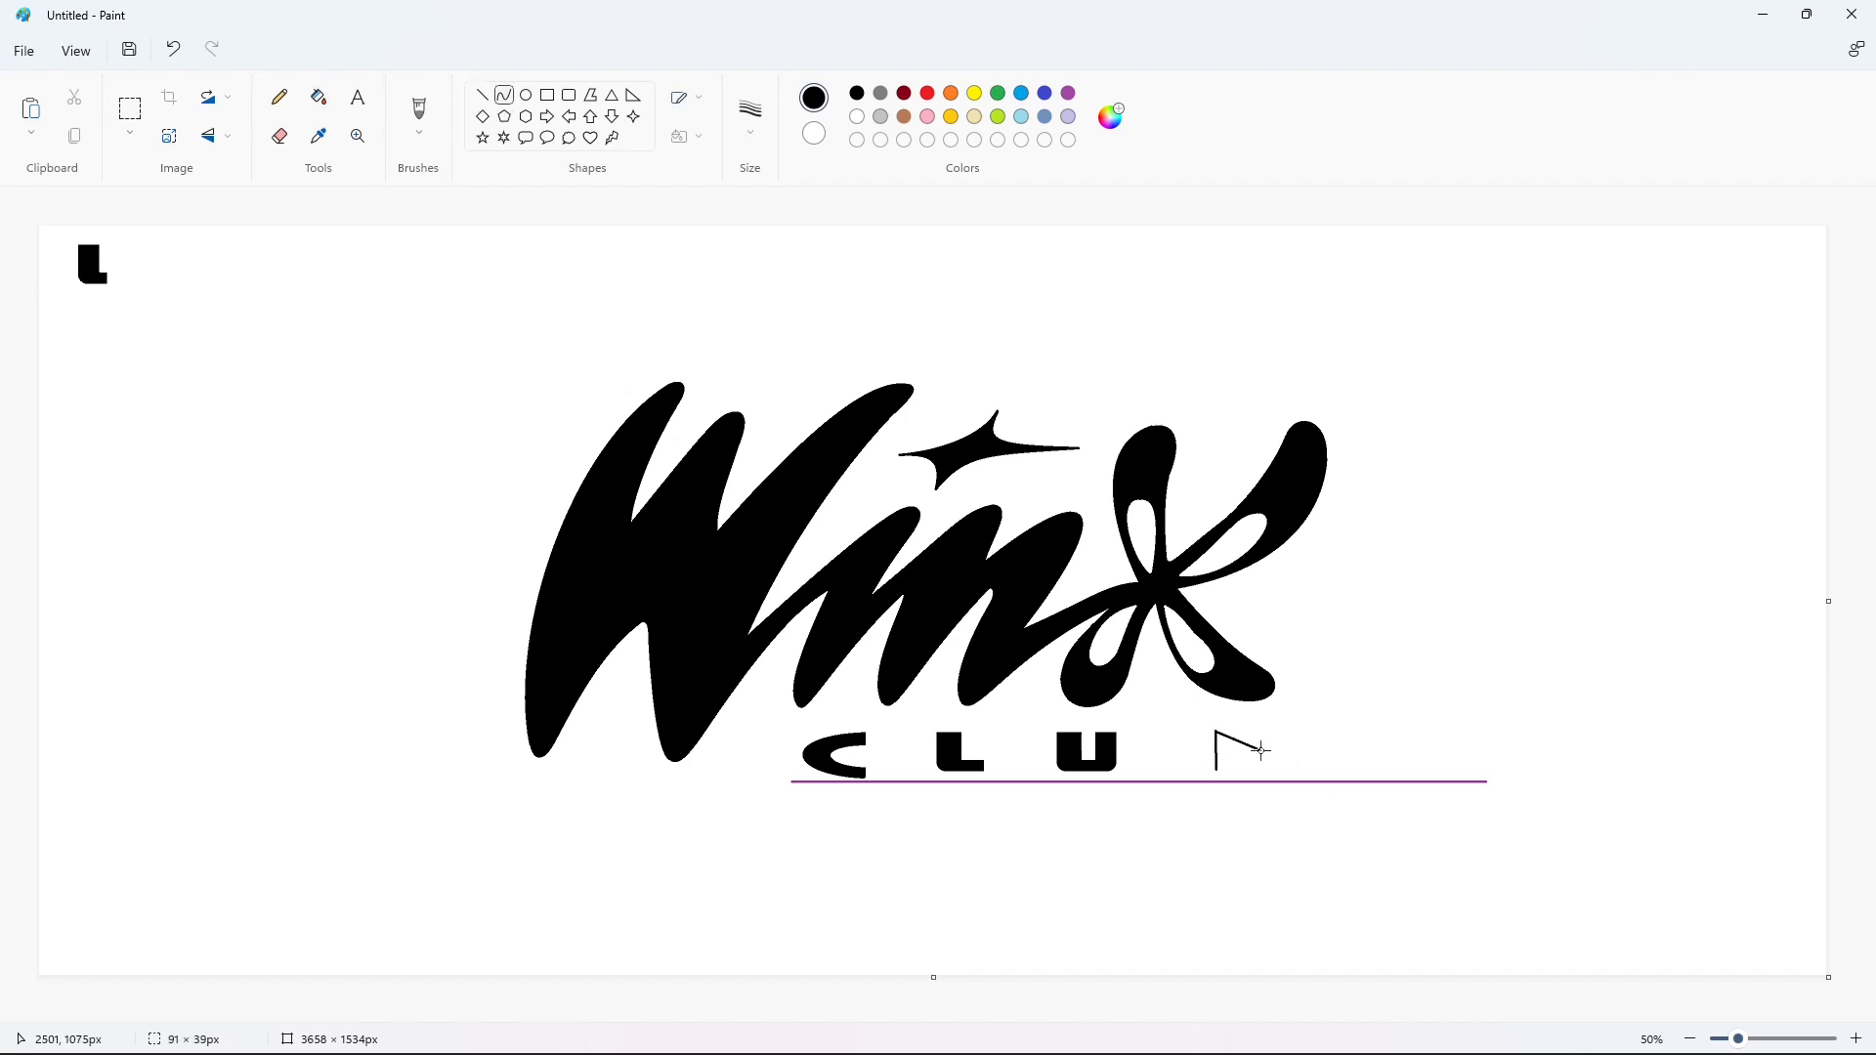
{"action": "left_click", "coordinate": [1253, 735]}
{"action": "mouse_move", "coordinate": [1278, 736]}
{"action": "left_mouse_down"}
{"action": "mouse_move", "coordinate": [1216, 769]}
{"action": "mouse_move", "coordinate": [1278, 769]}
{"action": "mouse_move", "coordinate": [1217, 757]}
{"action": "left_mouse_up"}
{"action": "left_click", "coordinate": [1272, 757]}
{"action": "left_click", "coordinate": [1321, 769]}
Add a pointed wedge to the left side of the B with straight lines and fill the letter black
{"action": "left_click", "coordinate": [483, 95]}
{"action": "left_click", "coordinate": [1184, 751]}
{"action": "left_click", "coordinate": [318, 97]}
{"action": "left_click", "coordinate": [1222, 744]}
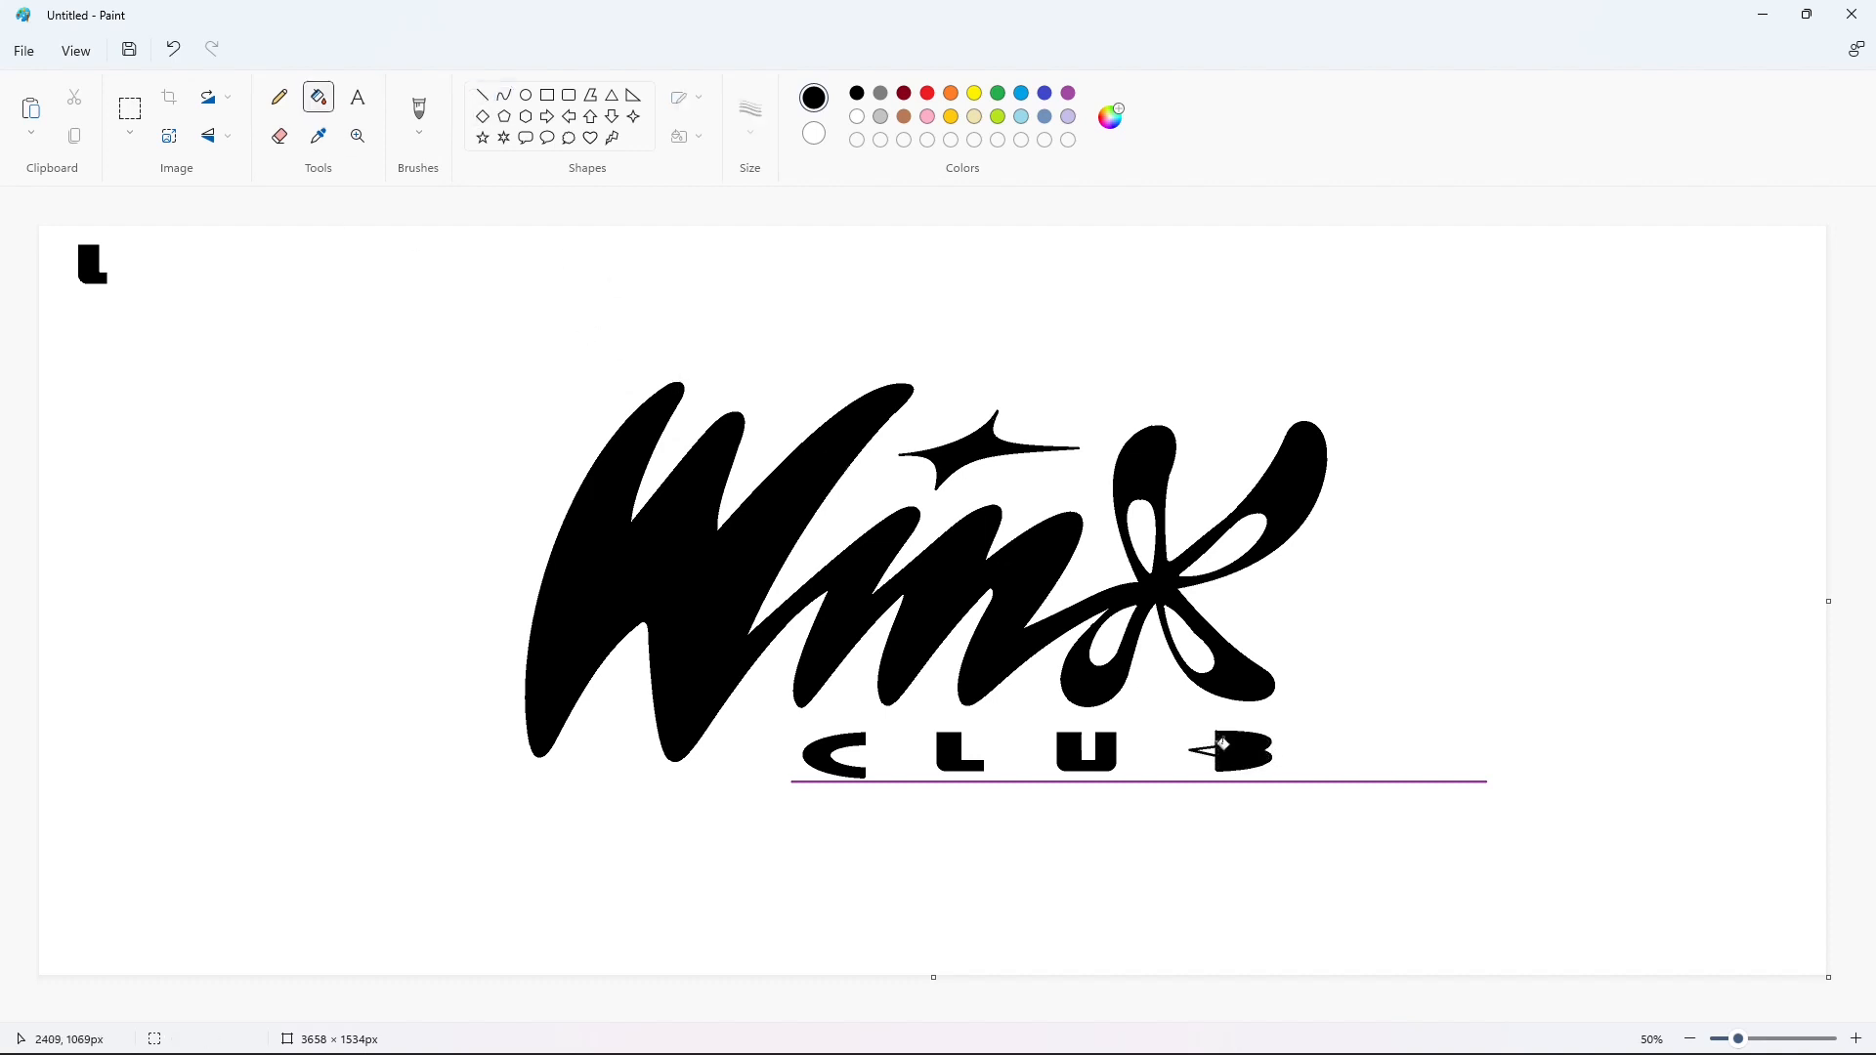
Erase the spare L in the corner and the purple guideline by filling both with white
{"action": "left_click", "coordinate": [857, 116]}
{"action": "left_click", "coordinate": [89, 268]}
{"action": "left_click", "coordinate": [1108, 781]}
Draw a black curve from beside the W's left edge, bulging outward and sweeping round beneath the letter
{"action": "left_click", "coordinate": [504, 95]}
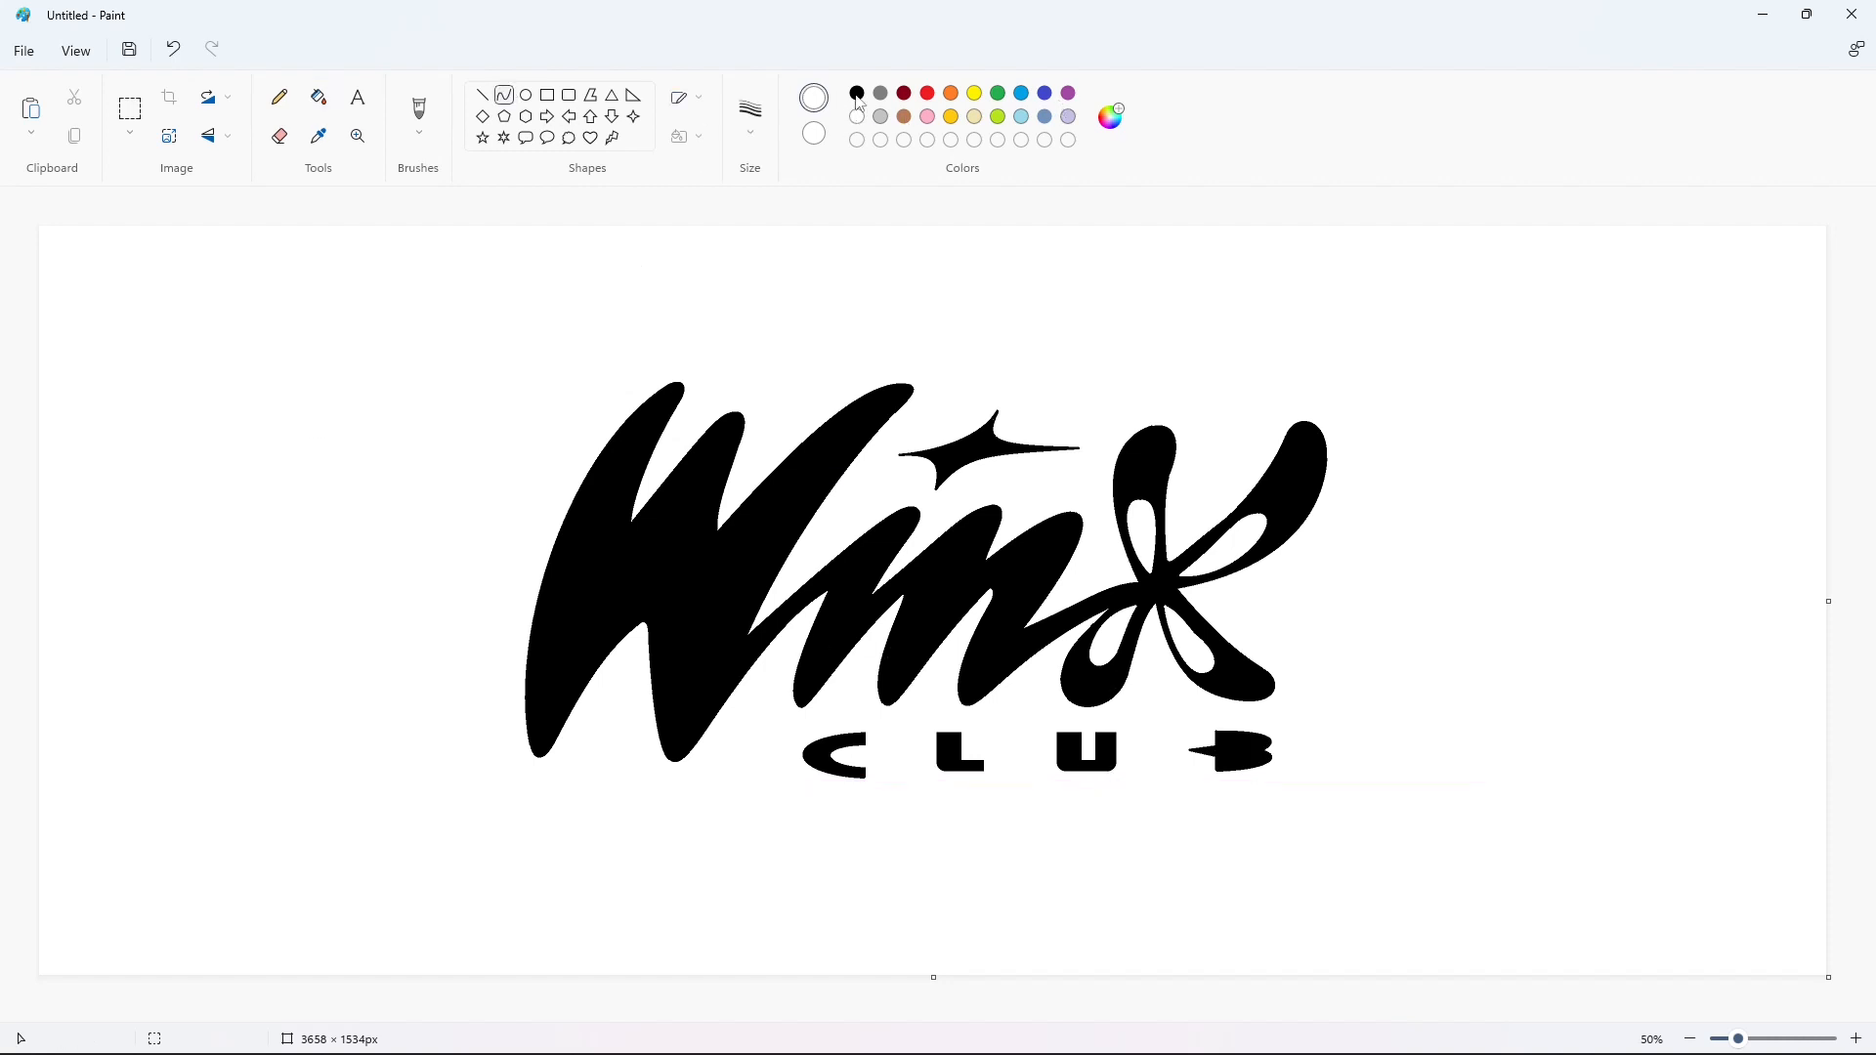
{"action": "left_click", "coordinate": [857, 93]}
{"action": "mouse_move", "coordinate": [521, 590]}
{"action": "left_mouse_down"}
{"action": "mouse_move", "coordinate": [593, 840]}
{"action": "mouse_move", "coordinate": [436, 700]}
{"action": "mouse_move", "coordinate": [431, 818]}
{"action": "left_mouse_up"}
{"action": "left_click", "coordinate": [655, 803]}
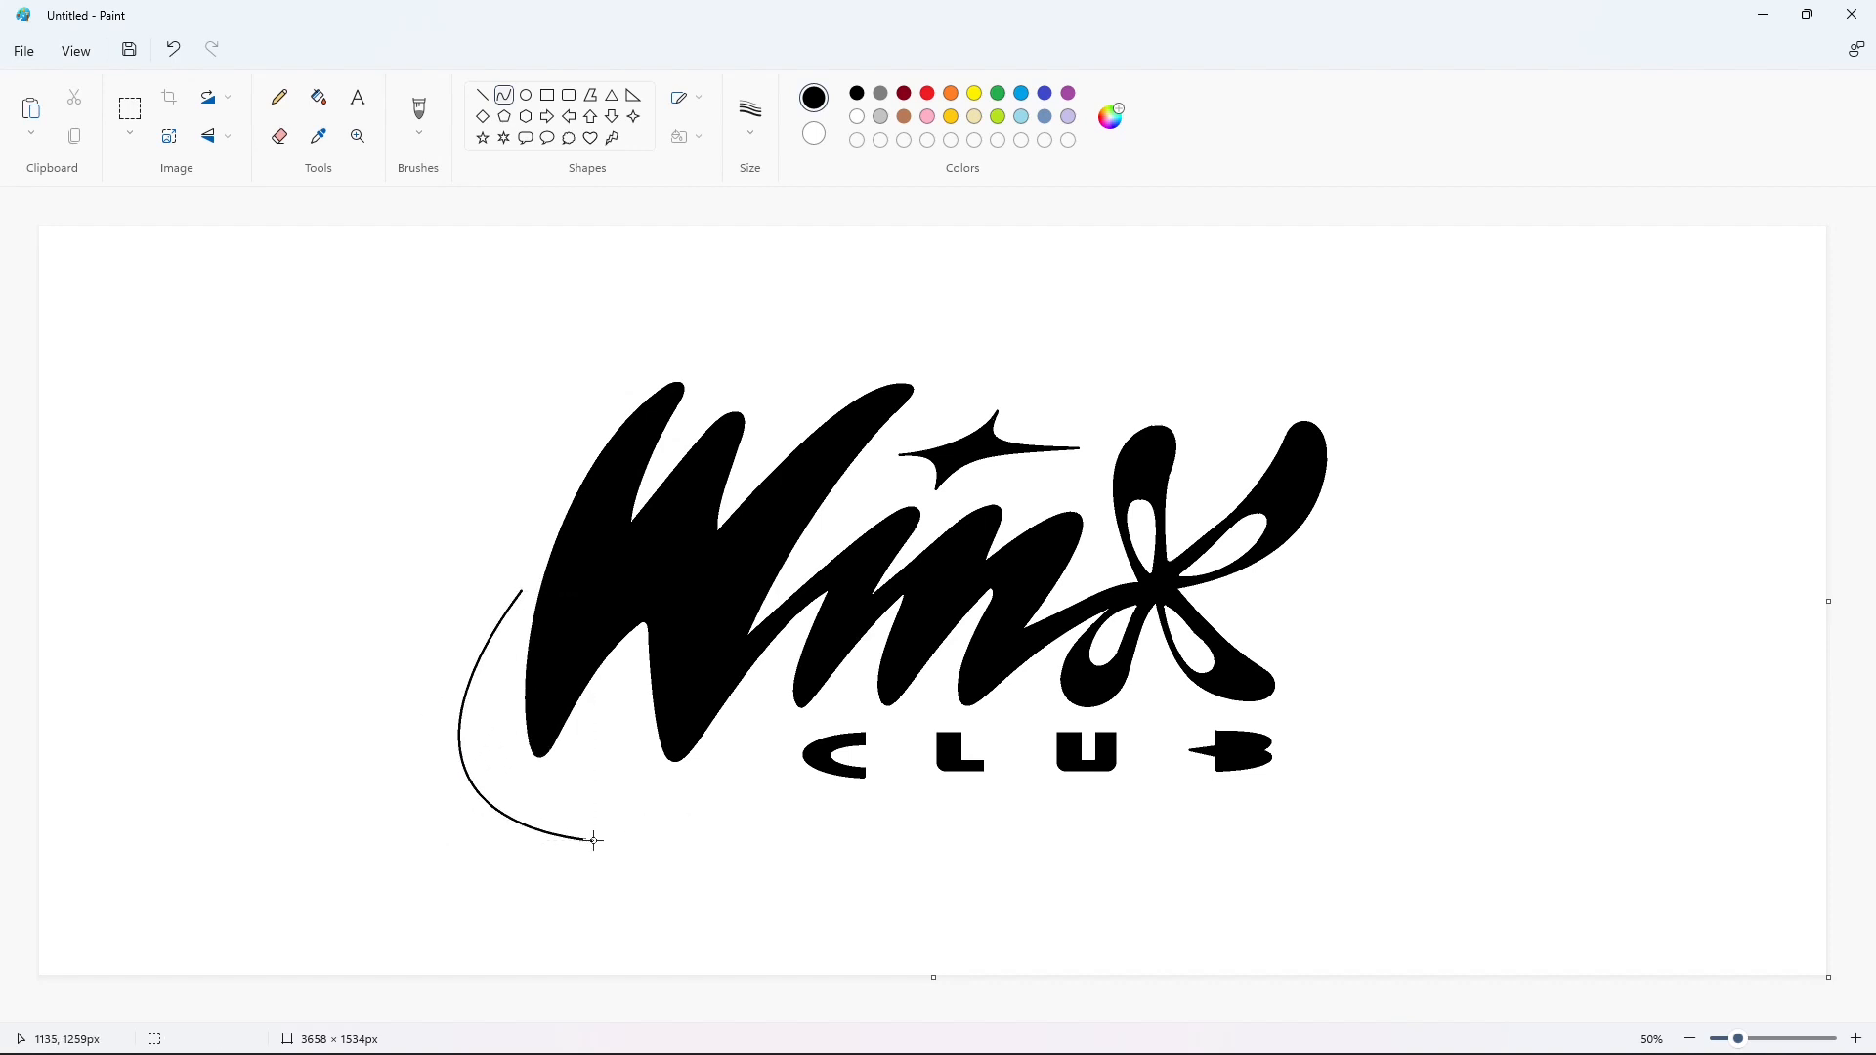
Continue the outline curve beneath the W with two small upward-pointing cusps joined by shallow curved segments, in black
{"action": "mouse_move", "coordinate": [593, 840]}
{"action": "left_mouse_down"}
{"action": "mouse_move", "coordinate": [690, 825]}
{"action": "mouse_move", "coordinate": [677, 842]}
{"action": "left_mouse_up"}
{"action": "left_click", "coordinate": [703, 824]}
{"action": "left_click", "coordinate": [666, 856]}
{"action": "left_click", "coordinate": [772, 834]}
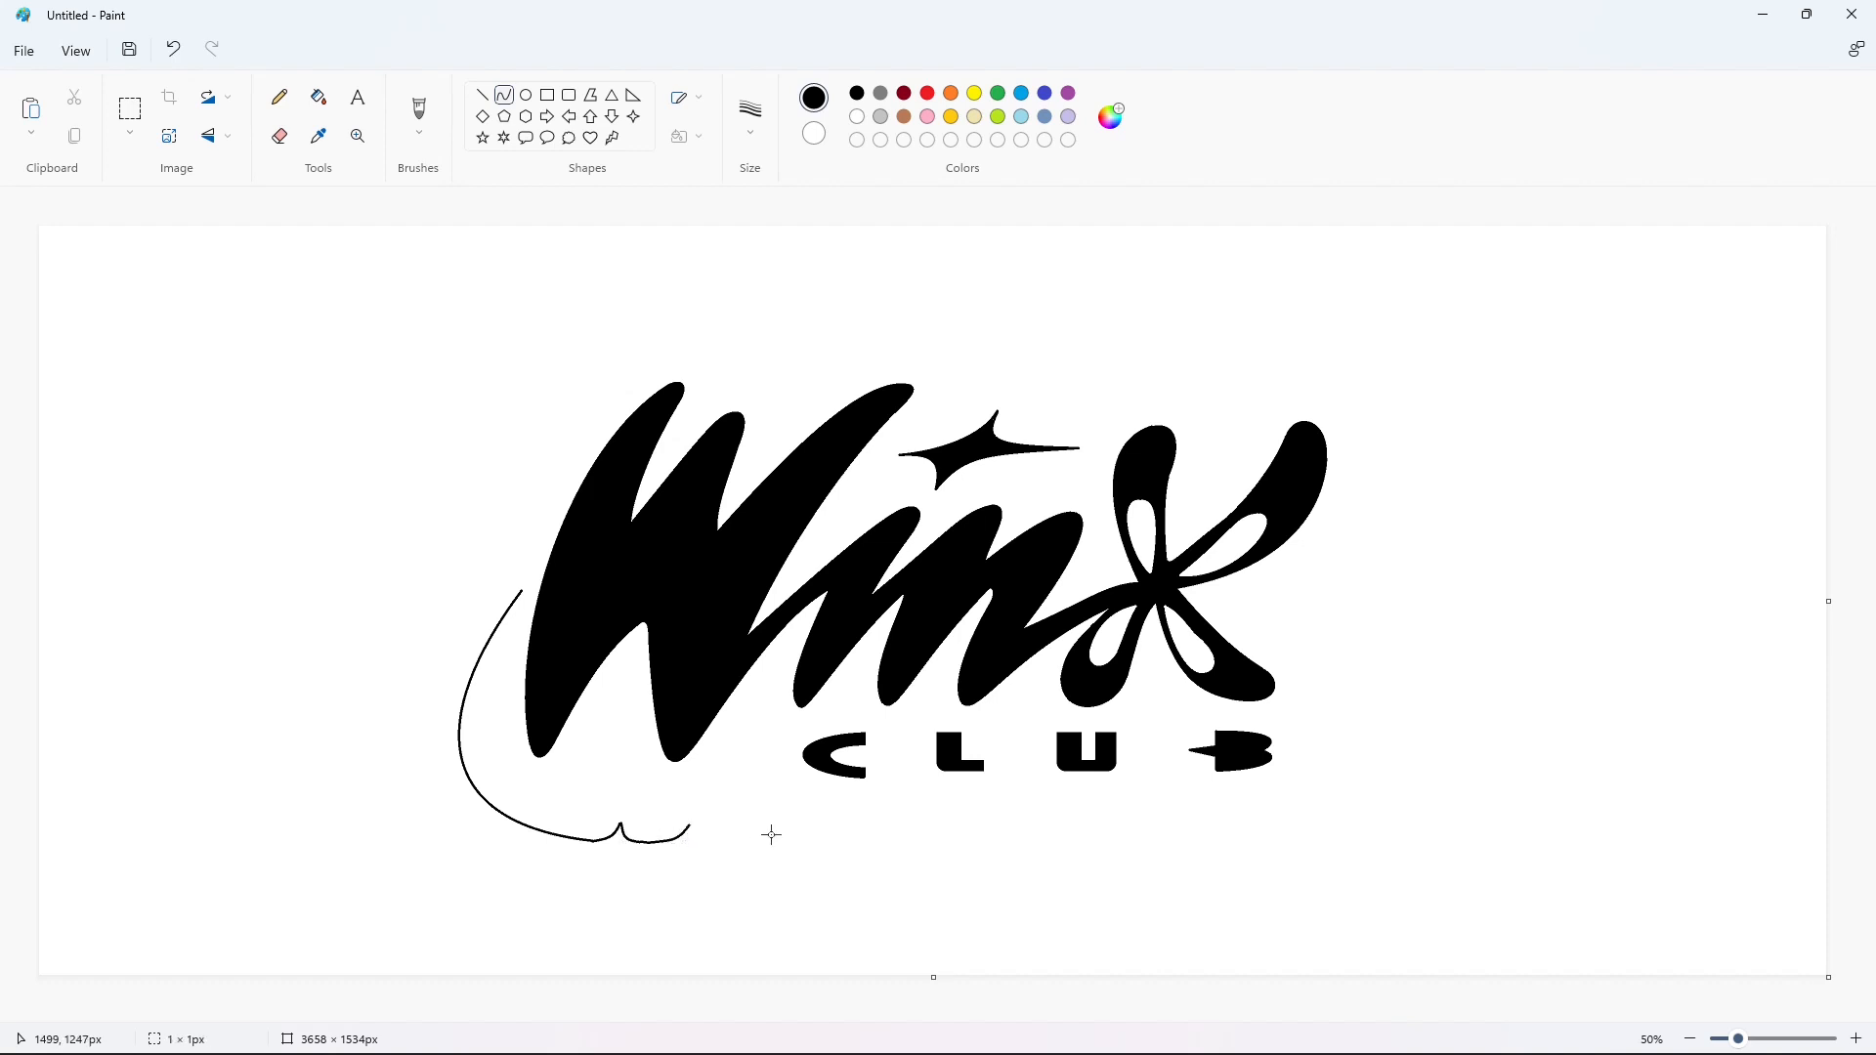
{"action": "left_click", "coordinate": [697, 840]}
Add a taller third cusp to the lower outline and extend it in a gentle rising curve to beneath the L of CLUB
{"action": "left_click_drag", "start_coordinate": [721, 842], "coordinate": [802, 807]}
{"action": "mouse_move", "coordinate": [770, 823]}
{"action": "left_mouse_down"}
{"action": "mouse_move", "coordinate": [783, 841]}
{"action": "mouse_move", "coordinate": [972, 791]}
{"action": "left_mouse_up"}
{"action": "left_click", "coordinate": [853, 841]}
{"action": "left_click_drag", "start_coordinate": [829, 809], "coordinate": [816, 842]}
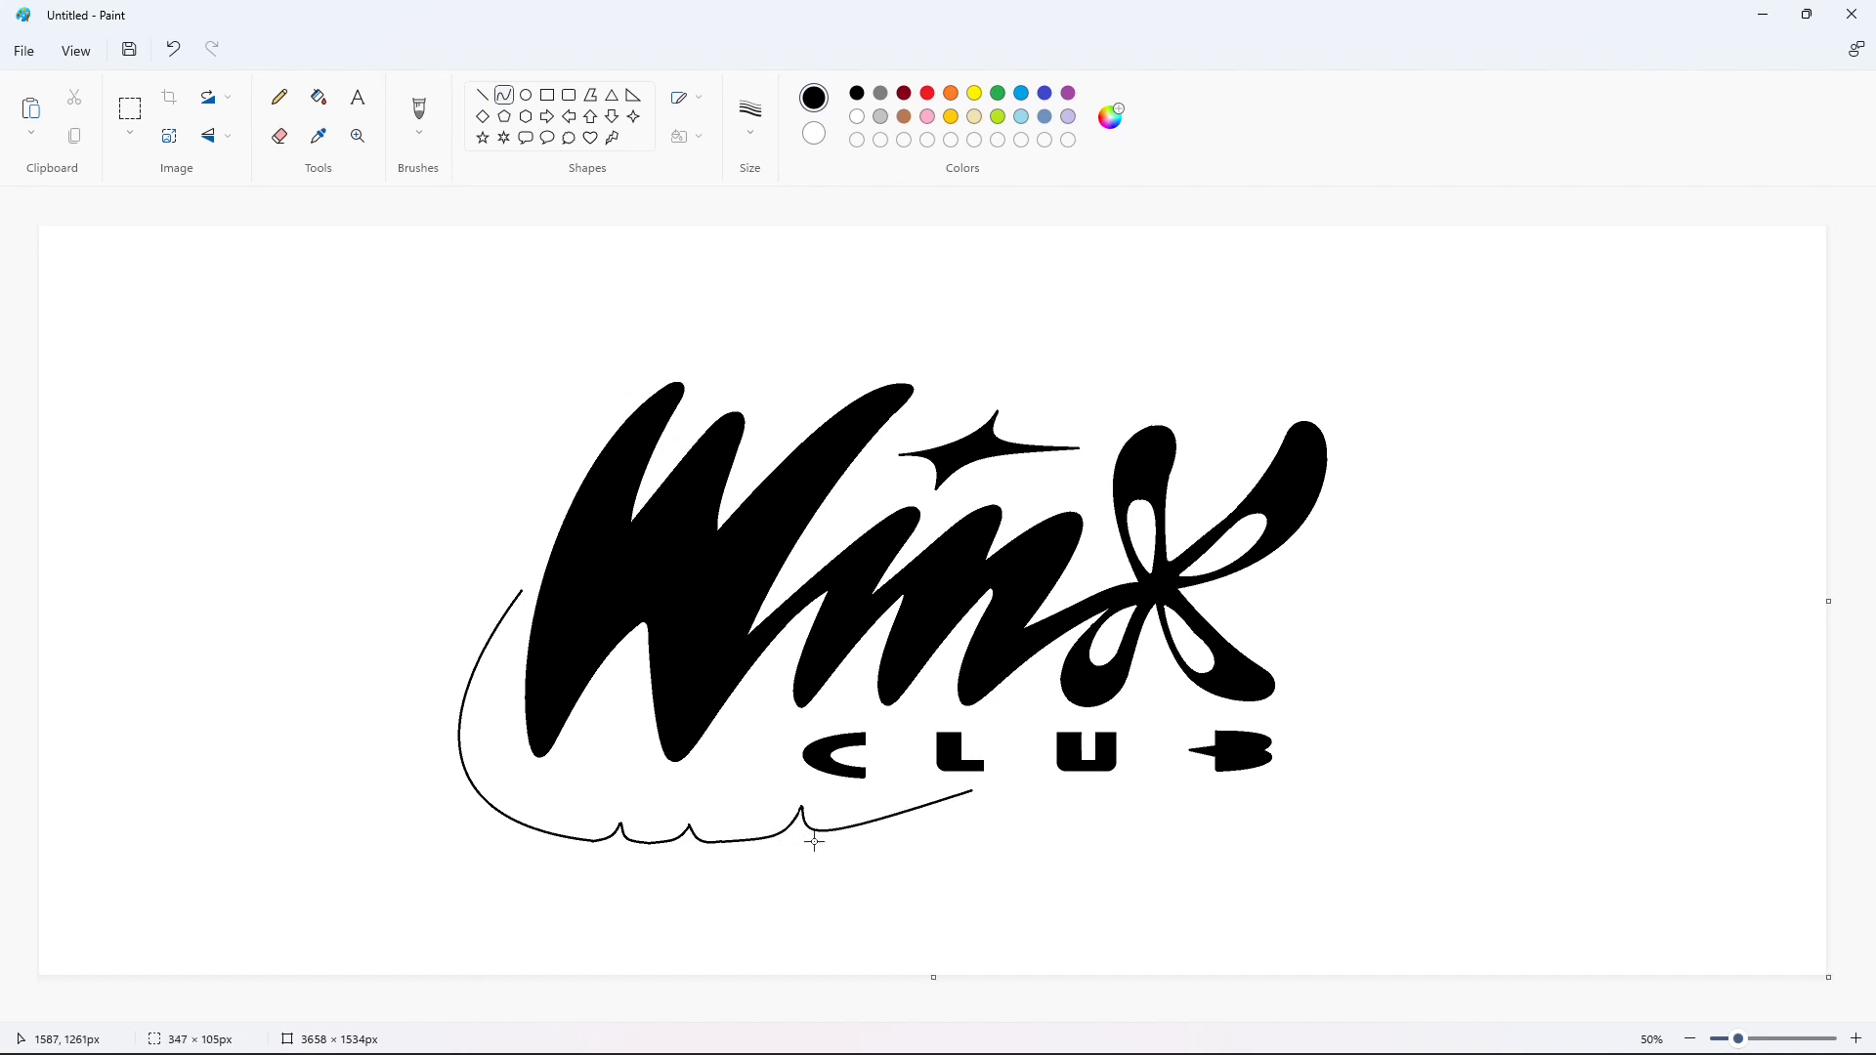
{"action": "left_click", "coordinate": [954, 806]}
{"action": "left_click_drag", "start_coordinate": [972, 791], "coordinate": [802, 853]}
{"action": "key", "text": "ctrl+z"}
{"action": "mouse_move", "coordinate": [972, 790]}
{"action": "left_mouse_down"}
{"action": "mouse_move", "coordinate": [768, 880]}
{"action": "mouse_move", "coordinate": [789, 858]}
{"action": "mouse_move", "coordinate": [770, 864]}
{"action": "mouse_move", "coordinate": [519, 585]}
{"action": "left_mouse_up"}
{"action": "left_click", "coordinate": [1085, 859]}
{"action": "key", "text": "ctrl+z"}
Draw the lower arc's outer edge with a downward point beneath the third cusp, sweeping around the W to close the crescent's tip
{"action": "left_click", "coordinate": [887, 872]}
{"action": "left_click", "coordinate": [836, 885]}
{"action": "mouse_move", "coordinate": [577, 747]}
{"action": "left_mouse_down"}
{"action": "mouse_move", "coordinate": [430, 879]}
{"action": "mouse_move", "coordinate": [355, 772]}
{"action": "left_mouse_up"}
{"action": "key", "text": "ctrl+z"}
{"action": "mouse_move", "coordinate": [765, 861]}
{"action": "left_mouse_down"}
{"action": "mouse_move", "coordinate": [614, 746]}
{"action": "mouse_move", "coordinate": [521, 584]}
{"action": "left_mouse_up"}
{"action": "mouse_move", "coordinate": [621, 707]}
{"action": "left_mouse_down"}
{"action": "mouse_move", "coordinate": [527, 859]}
{"action": "mouse_move", "coordinate": [399, 891]}
{"action": "mouse_move", "coordinate": [381, 735]}
{"action": "left_mouse_up"}
{"action": "left_click", "coordinate": [1823, 1037]}
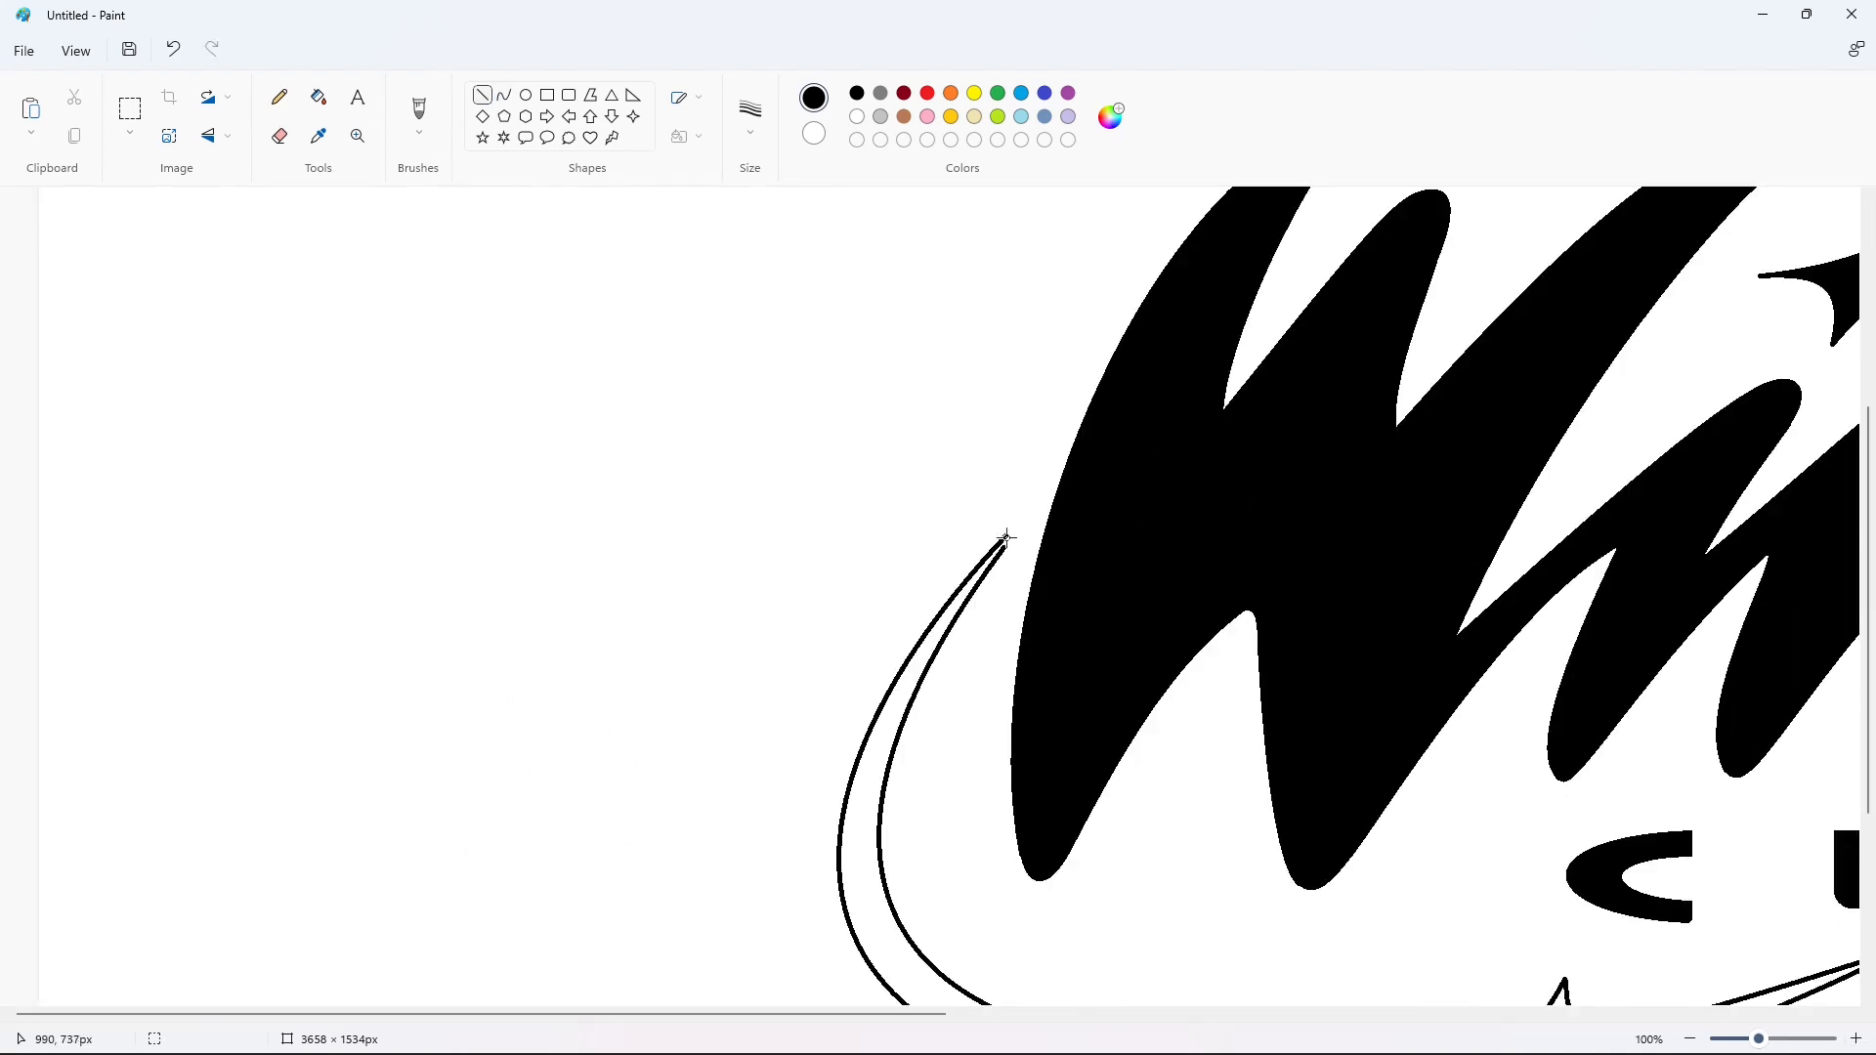
{"action": "left_click", "coordinate": [1690, 1039]}
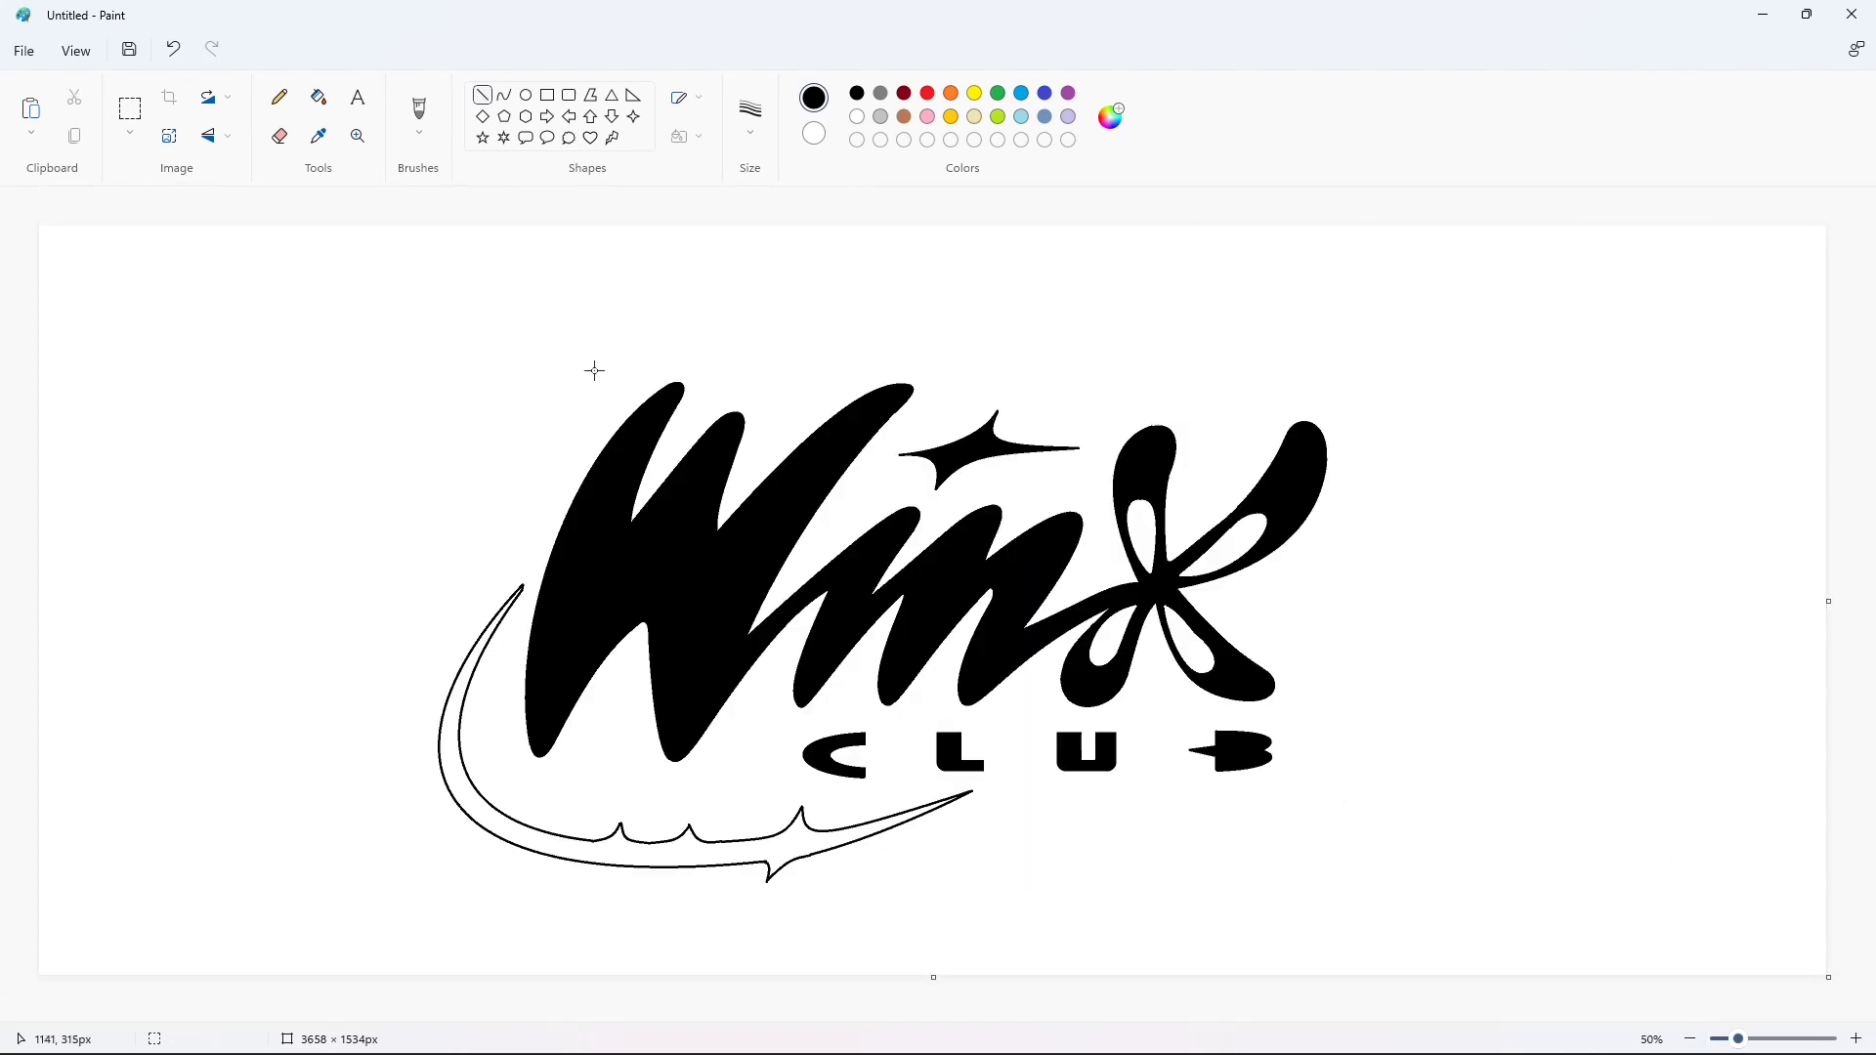
Draw two small four-pointed star outlines with curved sides inside the lower crescent, beneath the first two cusps
{"action": "left_click", "coordinate": [504, 94]}
{"action": "mouse_move", "coordinate": [591, 834]}
{"action": "left_mouse_down"}
{"action": "mouse_move", "coordinate": [603, 859]}
{"action": "mouse_move", "coordinate": [688, 834]}
{"action": "mouse_move", "coordinate": [676, 864]}
{"action": "mouse_move", "coordinate": [685, 851]}
{"action": "left_mouse_up"}
{"action": "left_click", "coordinate": [657, 860]}
{"action": "left_click", "coordinate": [658, 849]}
{"action": "left_click", "coordinate": [688, 847]}
{"action": "key", "text": "ctrl+z"}
{"action": "left_click", "coordinate": [723, 842]}
{"action": "left_click", "coordinate": [776, 851]}
{"action": "left_click_drag", "start_coordinate": [667, 846], "coordinate": [673, 863]}
{"action": "left_click", "coordinate": [673, 852]}
Draw a larger four-pointed star outline with curved sides inside the lower crescent, beneath the third cusp
{"action": "mouse_move", "coordinate": [798, 821]}
{"action": "left_mouse_down"}
{"action": "mouse_move", "coordinate": [770, 840]}
{"action": "mouse_move", "coordinate": [815, 842]}
{"action": "mouse_move", "coordinate": [773, 864]}
{"action": "left_mouse_up"}
{"action": "double_click", "coordinate": [783, 836]}
{"action": "double_click", "coordinate": [804, 832]}
{"action": "left_click", "coordinate": [867, 842]}
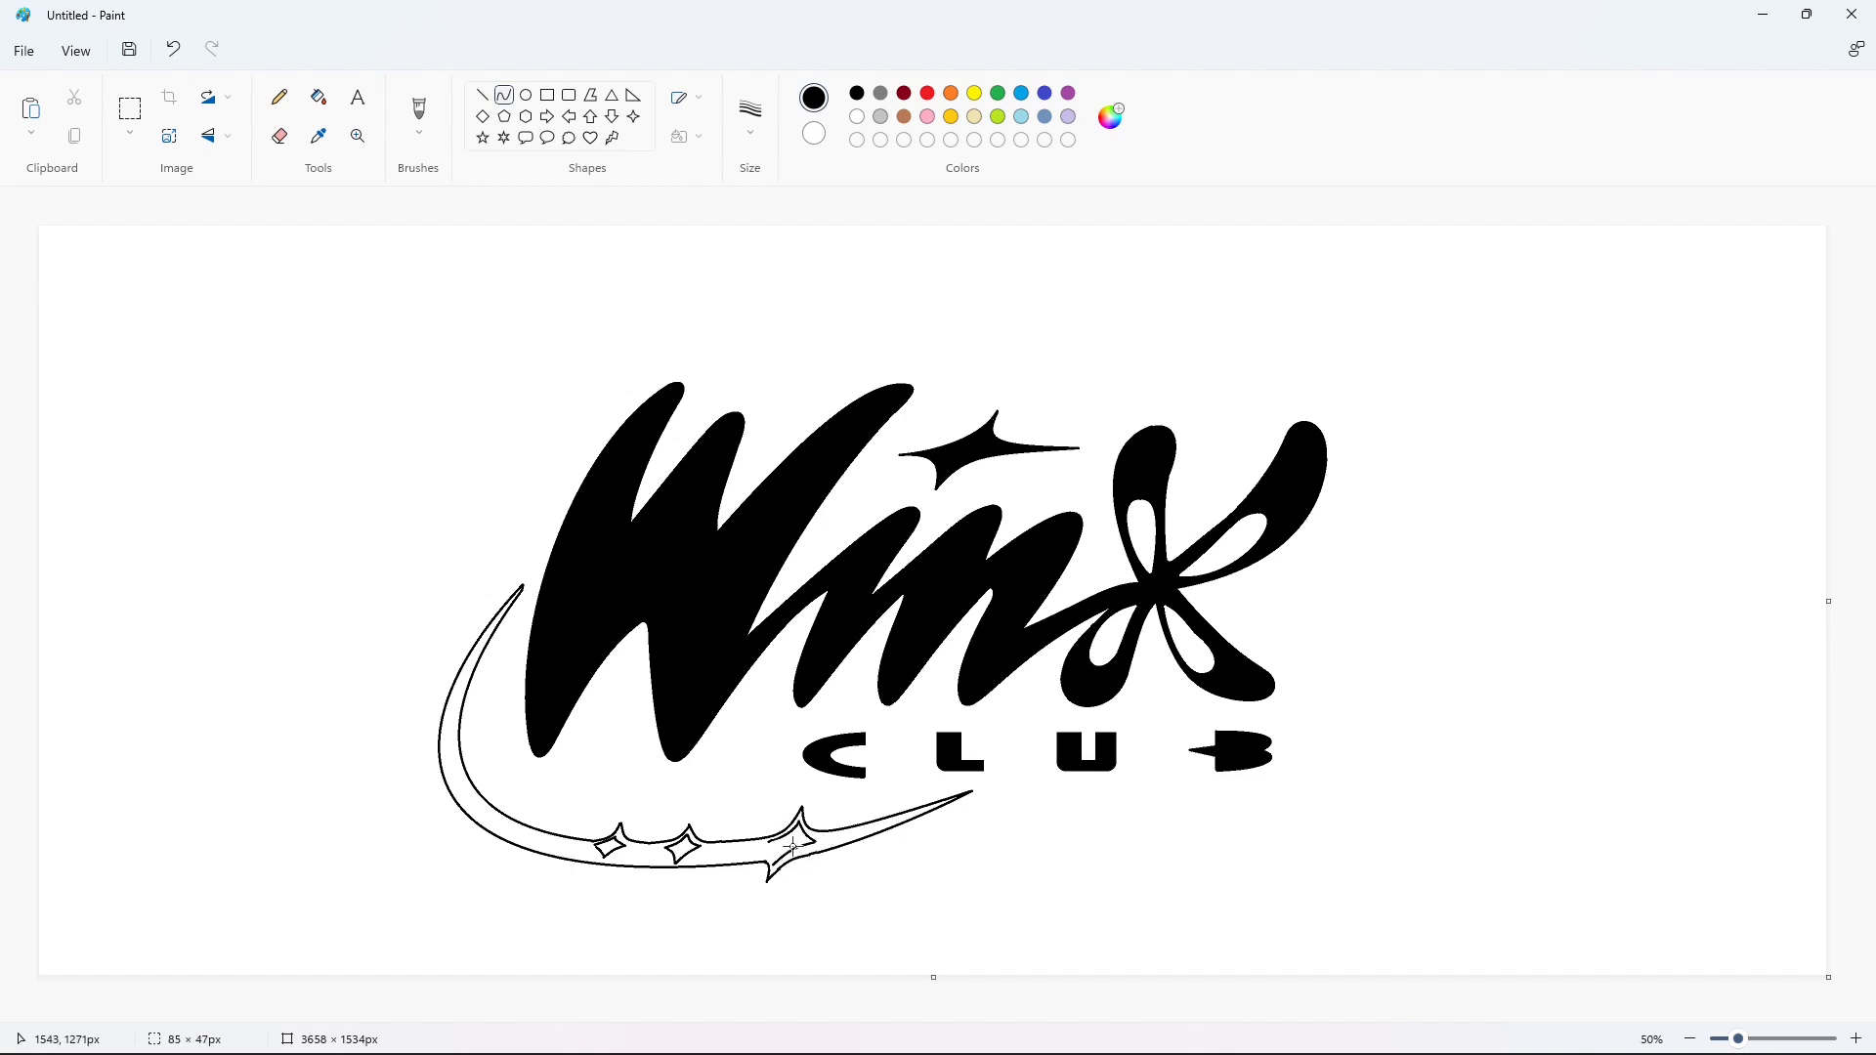
{"action": "double_click", "coordinate": [793, 846]}
{"action": "double_click", "coordinate": [778, 847]}
Fill the lower crescent black around its white stars and touch up the gap beside the first star in black pencil
{"action": "left_click", "coordinate": [319, 97]}
{"action": "left_click", "coordinate": [524, 827]}
{"action": "left_click", "coordinate": [1849, 1038]}
{"action": "scroll", "coordinate": [925, 857], "scroll_direction": "down", "scroll_amount": 5}
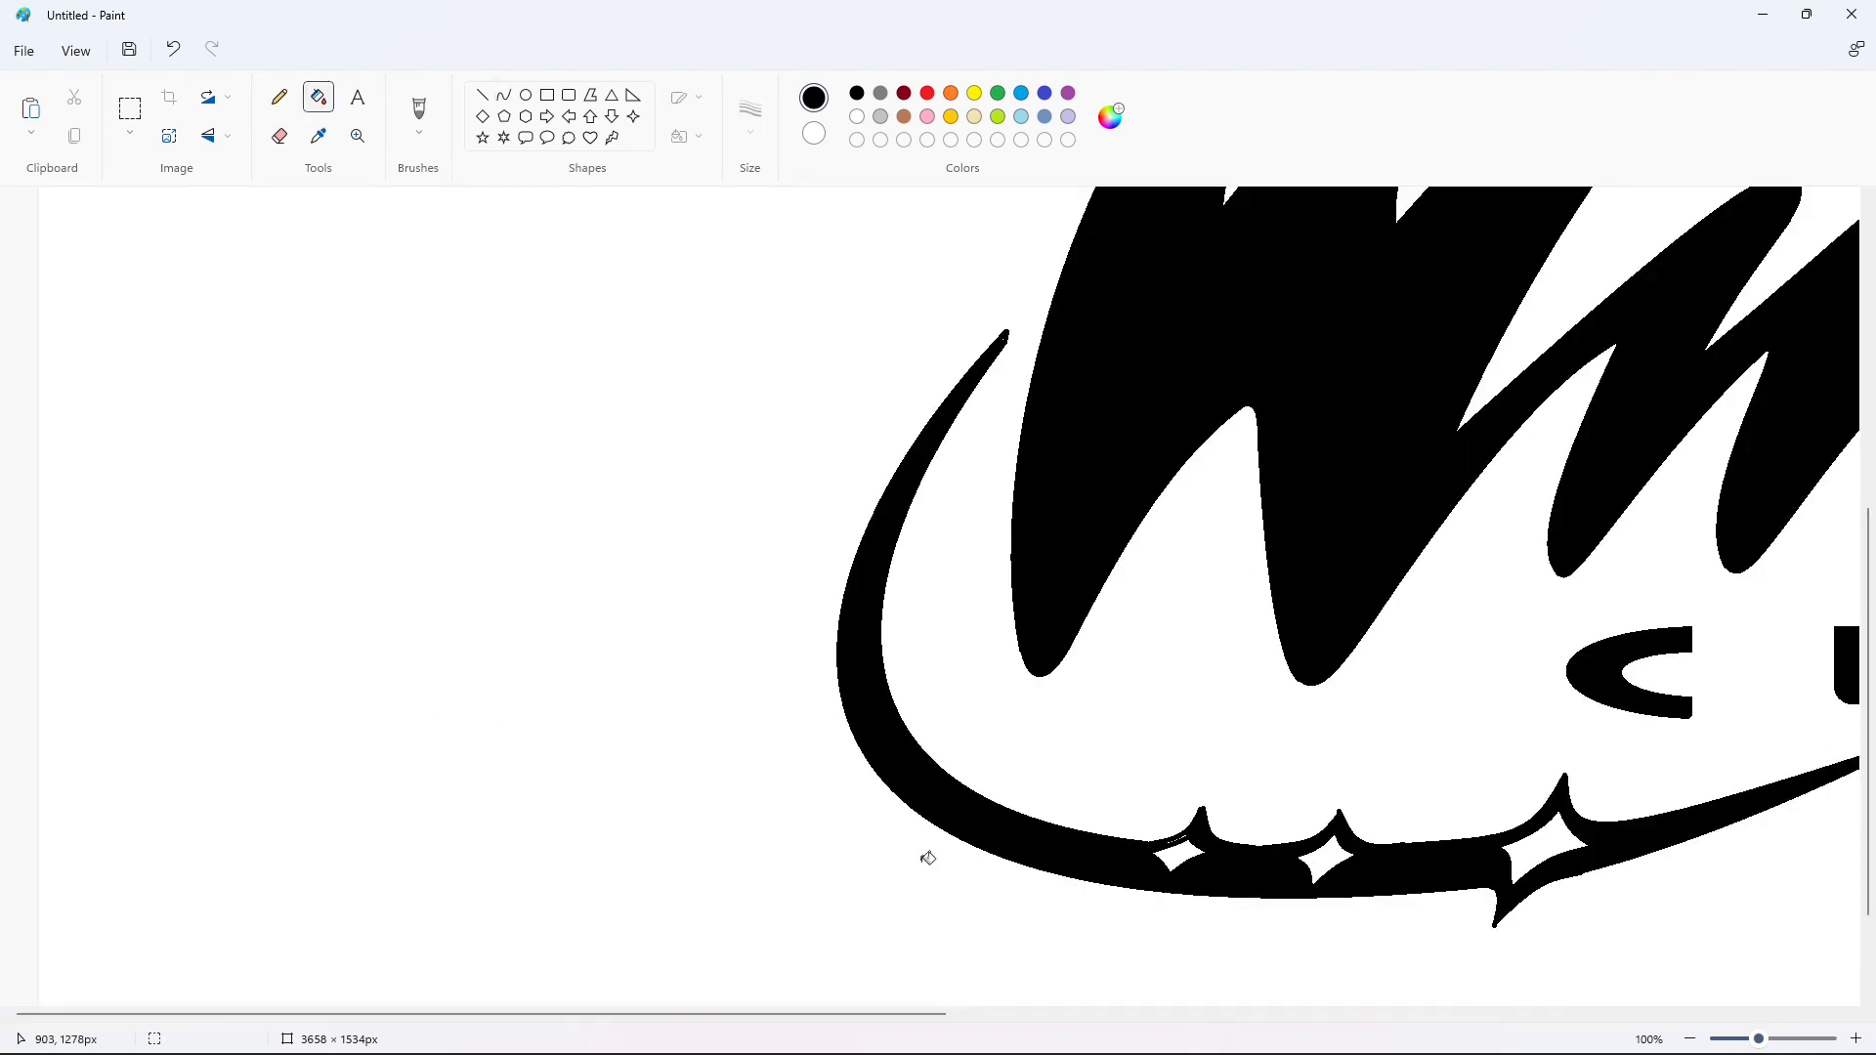
{"action": "left_click_drag", "start_coordinate": [782, 1010], "coordinate": [939, 1010]}
{"action": "left_click", "coordinate": [279, 96]}
{"action": "left_click", "coordinate": [749, 121]}
{"action": "left_click", "coordinate": [719, 311]}
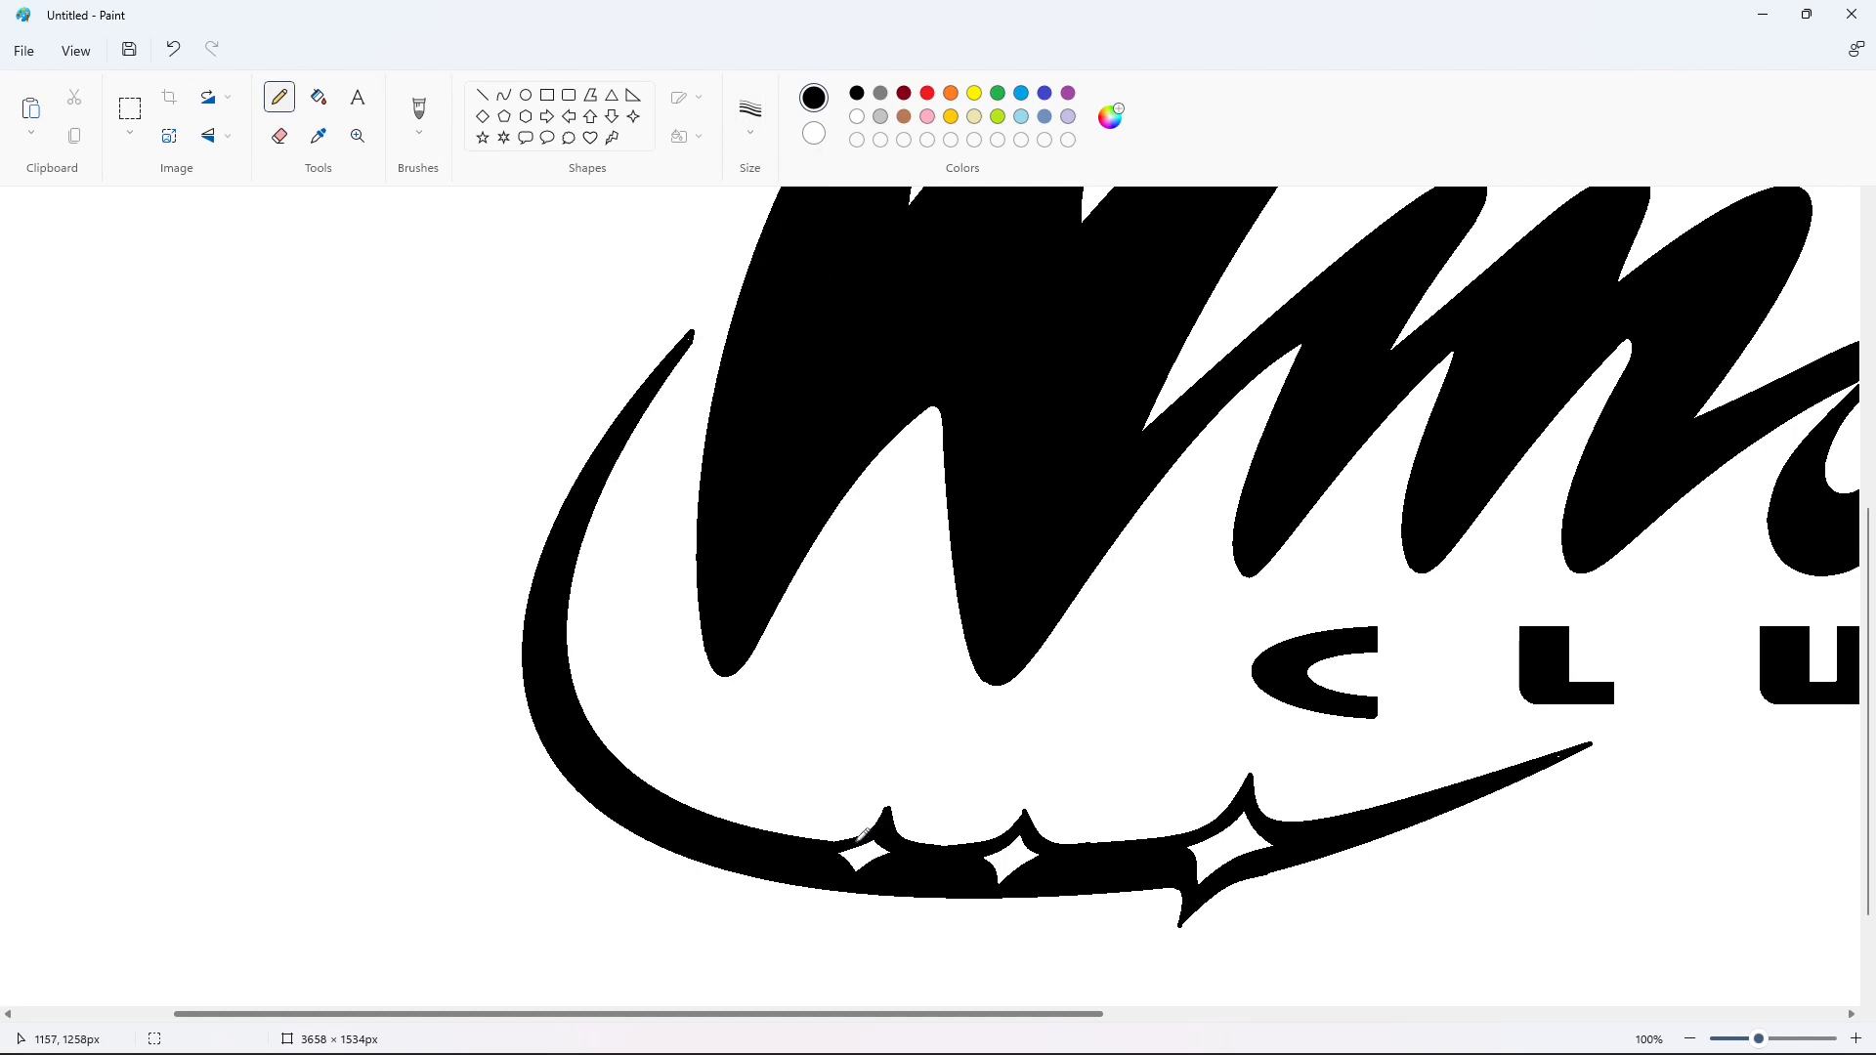
Trim the lower crescent's bottom edge beside the largest star with a short white line, and restore black as the drawing colour
{"action": "left_click", "coordinate": [1689, 1039]}
{"action": "left_click", "coordinate": [1855, 1038]}
{"action": "scroll", "coordinate": [983, 947], "scroll_direction": "down", "scroll_amount": 5}
{"action": "left_click_drag", "start_coordinate": [933, 1012], "coordinate": [1149, 1013]}
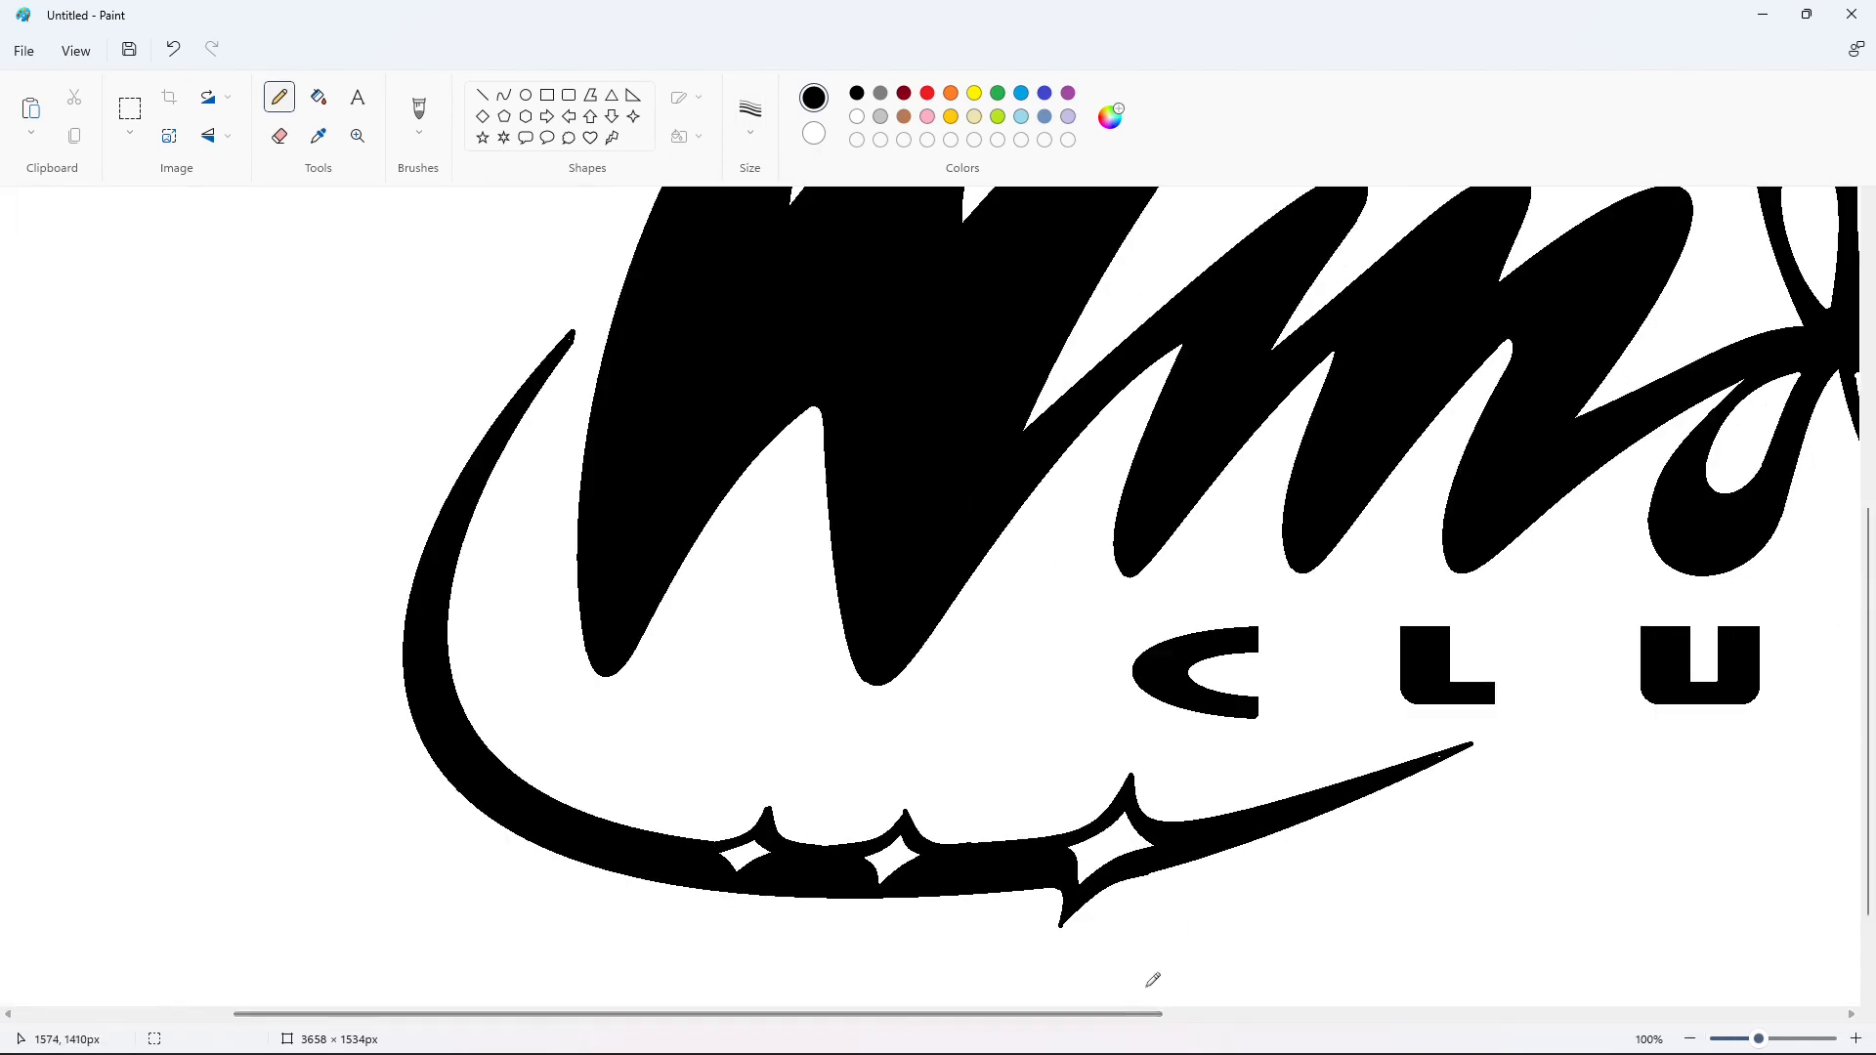
{"action": "left_click", "coordinate": [483, 94]}
{"action": "left_click", "coordinate": [857, 116]}
{"action": "left_click_drag", "start_coordinate": [1132, 881], "coordinate": [1177, 866]}
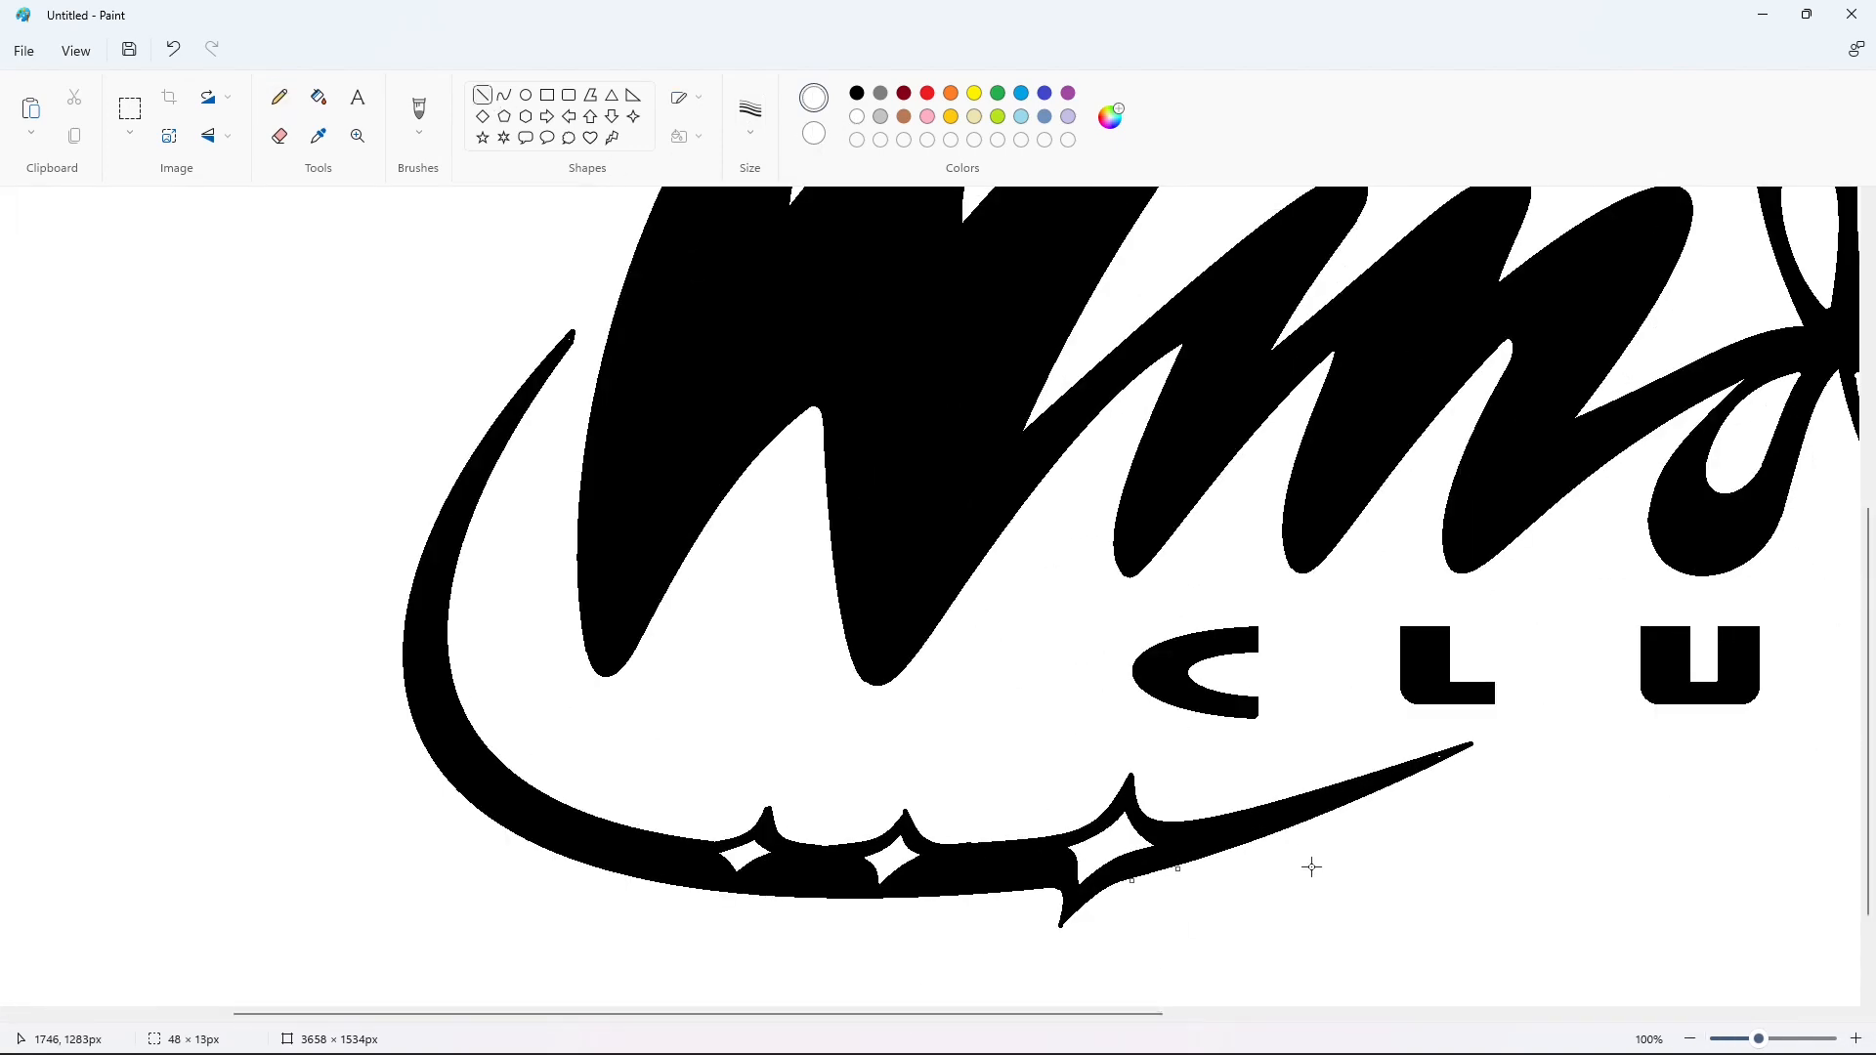
{"action": "left_click", "coordinate": [279, 97]}
{"action": "left_click", "coordinate": [856, 93]}
{"action": "left_click", "coordinate": [1689, 1038]}
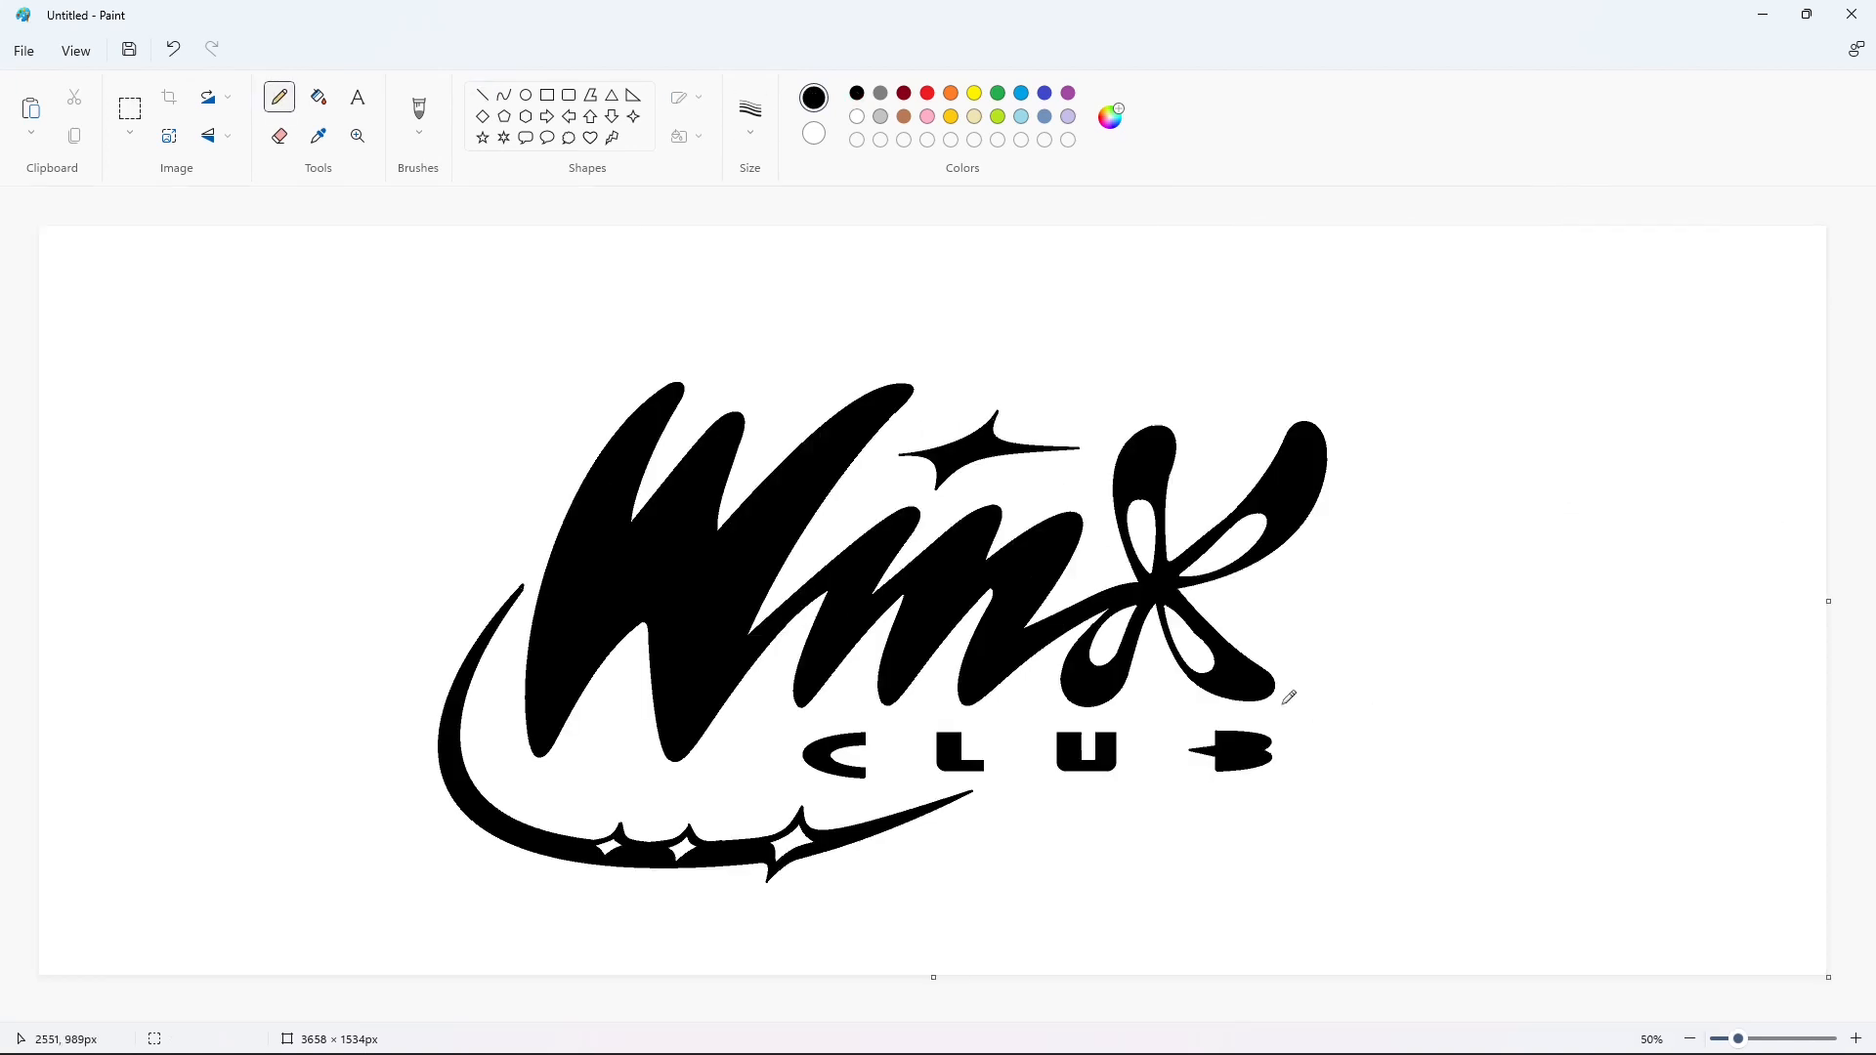
Draw a black curve from above the W's last stroke, arching over the star and ending above the X
{"action": "left_click", "coordinate": [504, 95]}
{"action": "left_click", "coordinate": [750, 121]}
{"action": "left_click", "coordinate": [787, 200]}
{"action": "mouse_move", "coordinate": [791, 405]}
{"action": "left_mouse_down"}
{"action": "mouse_move", "coordinate": [1305, 352]}
{"action": "mouse_move", "coordinate": [1072, 290]}
{"action": "mouse_move", "coordinate": [1218, 307]}
{"action": "left_mouse_up"}
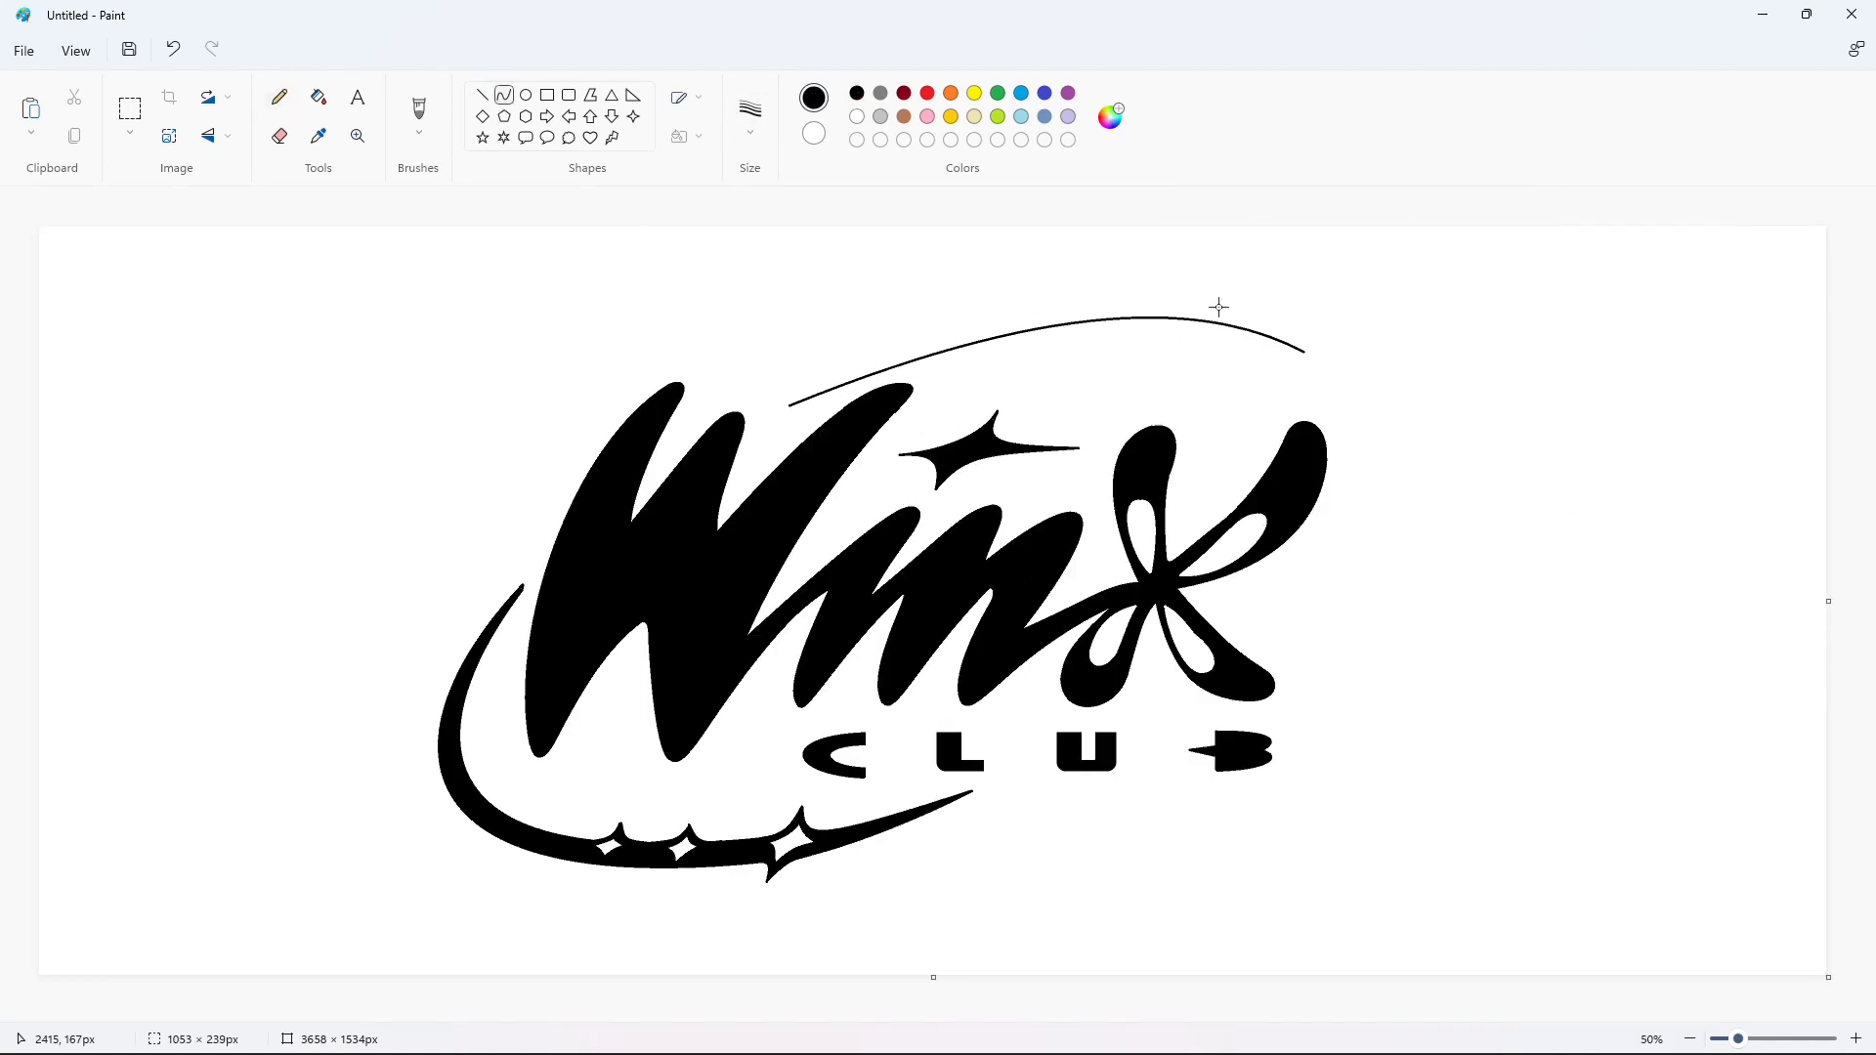
{"action": "left_click", "coordinate": [1537, 415]}
Extend the upper arc with two pointed star tips and a curve bulging around the X's outer side to its lower petal
{"action": "mouse_move", "coordinate": [1307, 352]}
{"action": "left_mouse_down"}
{"action": "mouse_move", "coordinate": [1340, 332]}
{"action": "mouse_move", "coordinate": [1317, 356]}
{"action": "mouse_move", "coordinate": [1366, 369]}
{"action": "mouse_move", "coordinate": [1354, 357]}
{"action": "mouse_move", "coordinate": [1245, 626]}
{"action": "left_mouse_up"}
{"action": "left_click", "coordinate": [1387, 355]}
{"action": "left_click", "coordinate": [1404, 412]}
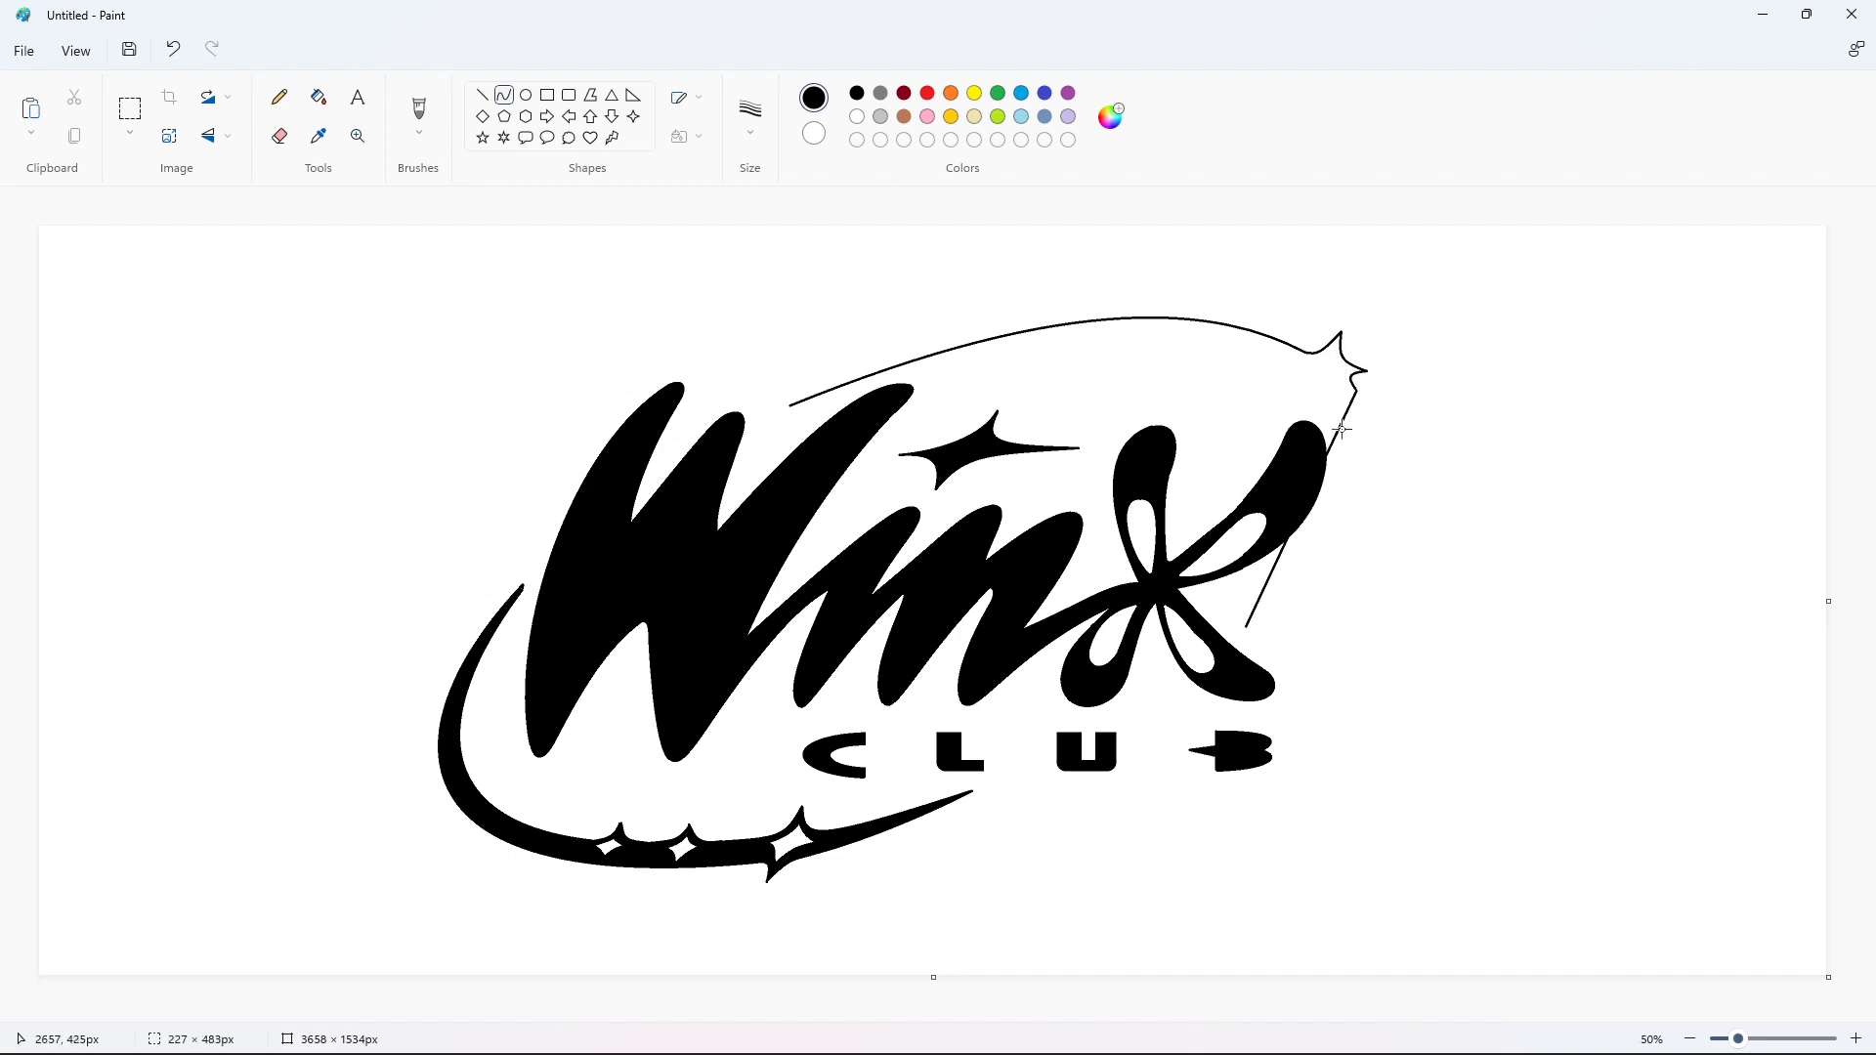
{"action": "left_click_drag", "start_coordinate": [1342, 428], "coordinate": [1397, 457]}
{"action": "left_click_drag", "start_coordinate": [1340, 540], "coordinate": [1365, 569]}
{"action": "mouse_move", "coordinate": [790, 404]}
{"action": "left_mouse_down"}
{"action": "mouse_move", "coordinate": [1081, 385]}
{"action": "mouse_move", "coordinate": [1305, 398]}
{"action": "left_mouse_up"}
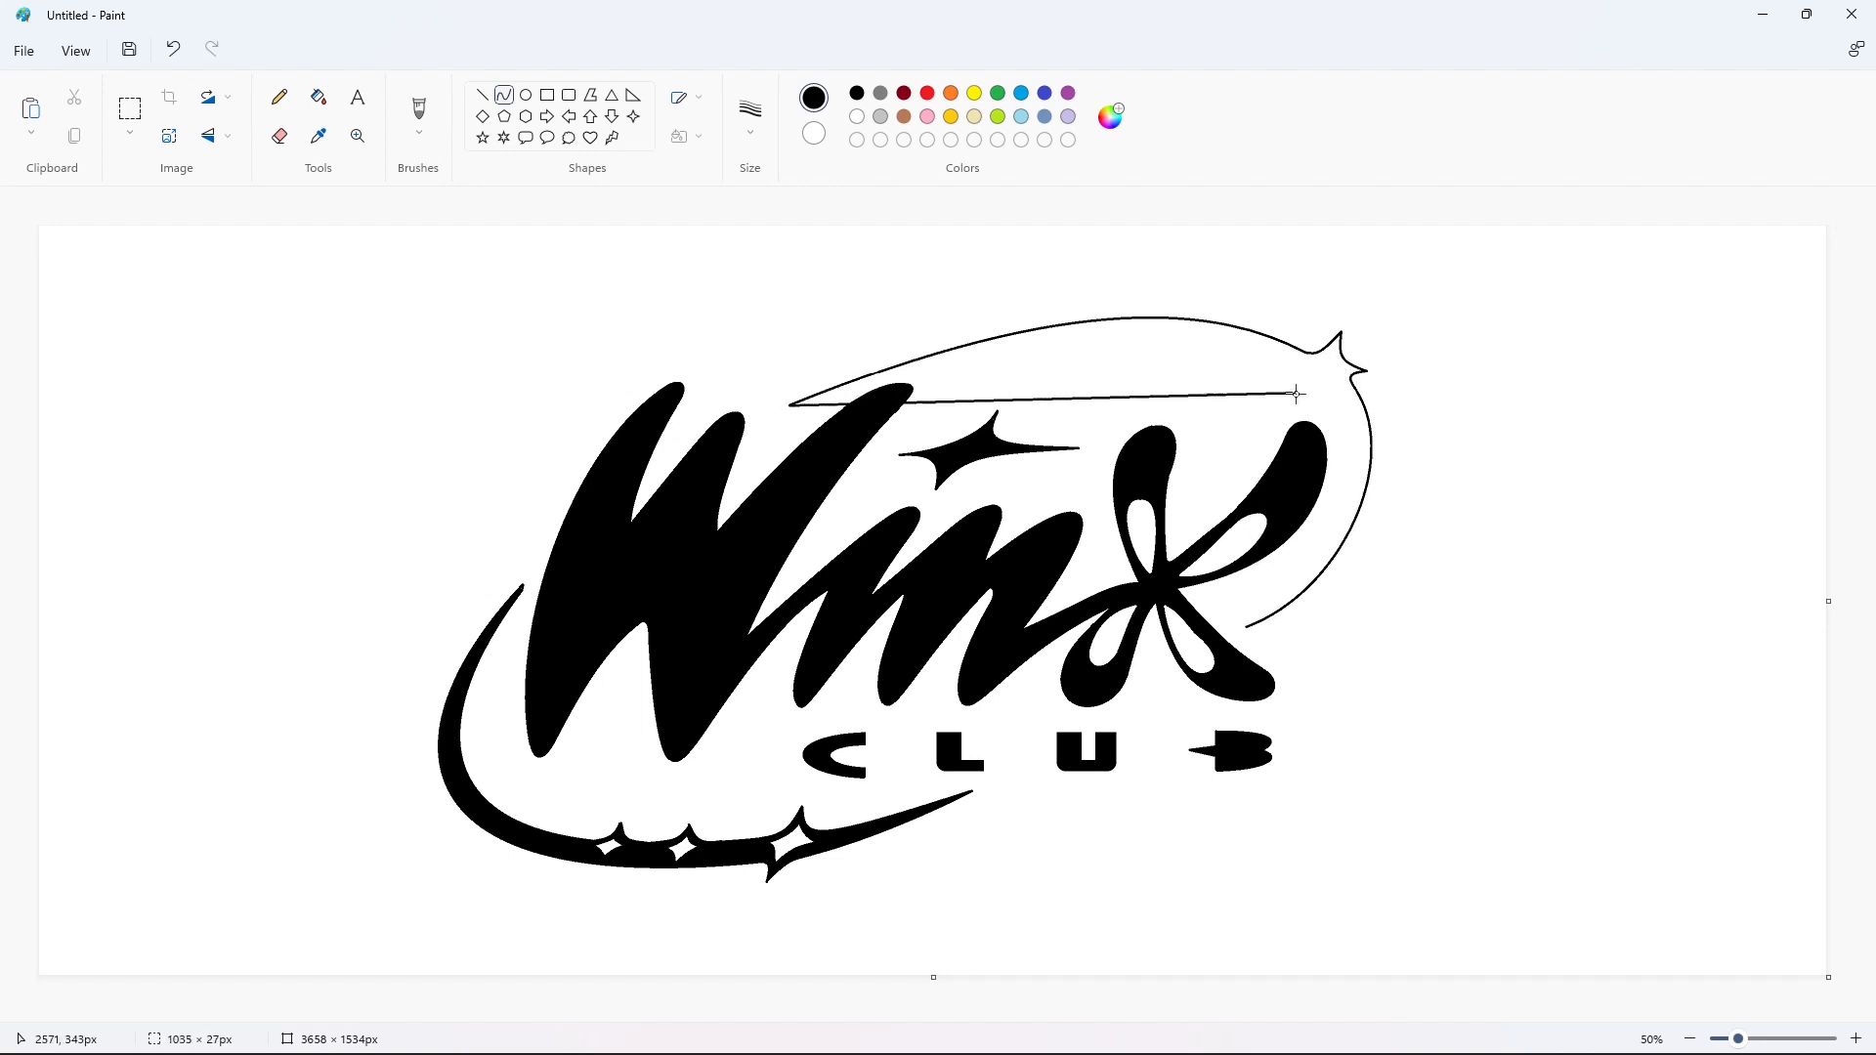
{"action": "mouse_move", "coordinate": [1162, 386]}
{"action": "left_mouse_down"}
{"action": "mouse_move", "coordinate": [1163, 314]}
{"action": "mouse_move", "coordinate": [1299, 342]}
{"action": "left_mouse_up"}
{"action": "key", "text": "ctrl+z"}
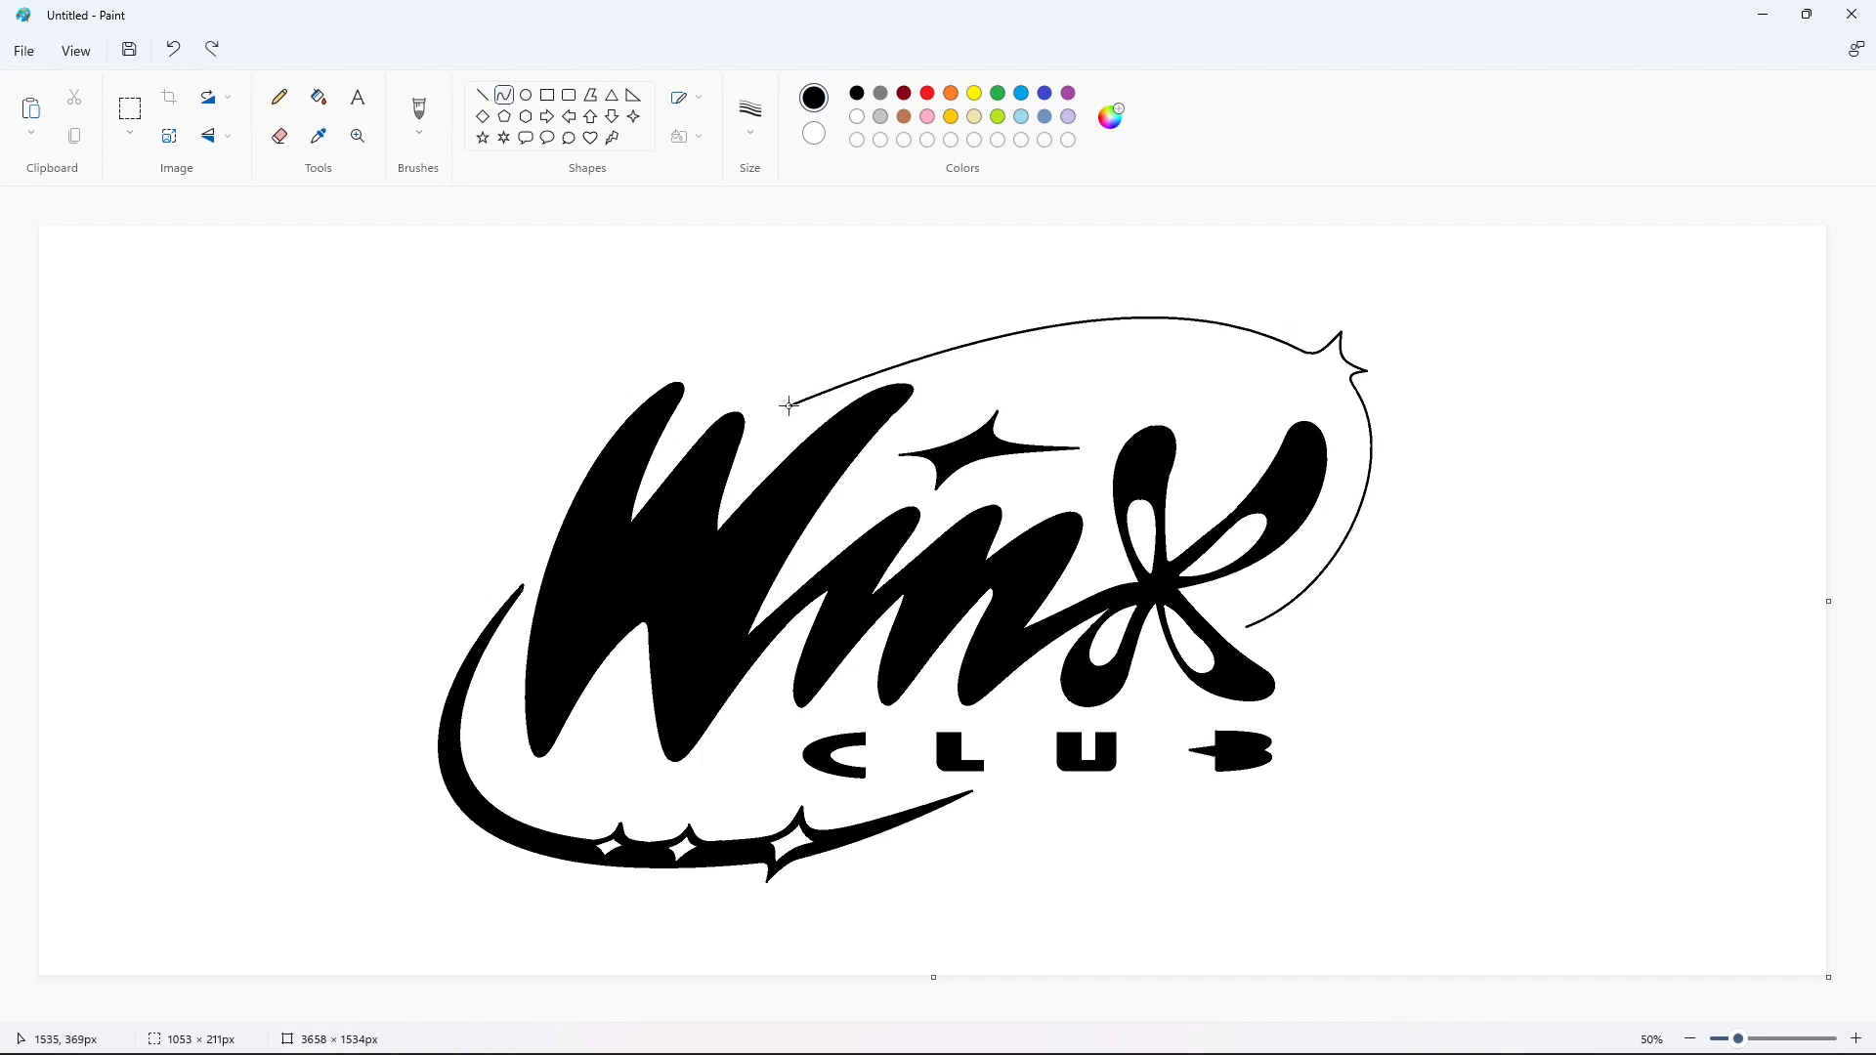
Draw the upper arc's inner edge parallel to the outer one, with a small inward star point above the X and closed tapered ends
{"action": "left_click_drag", "start_coordinate": [788, 405], "coordinate": [1290, 369]}
{"action": "left_click_drag", "start_coordinate": [1123, 381], "coordinate": [1123, 337]}
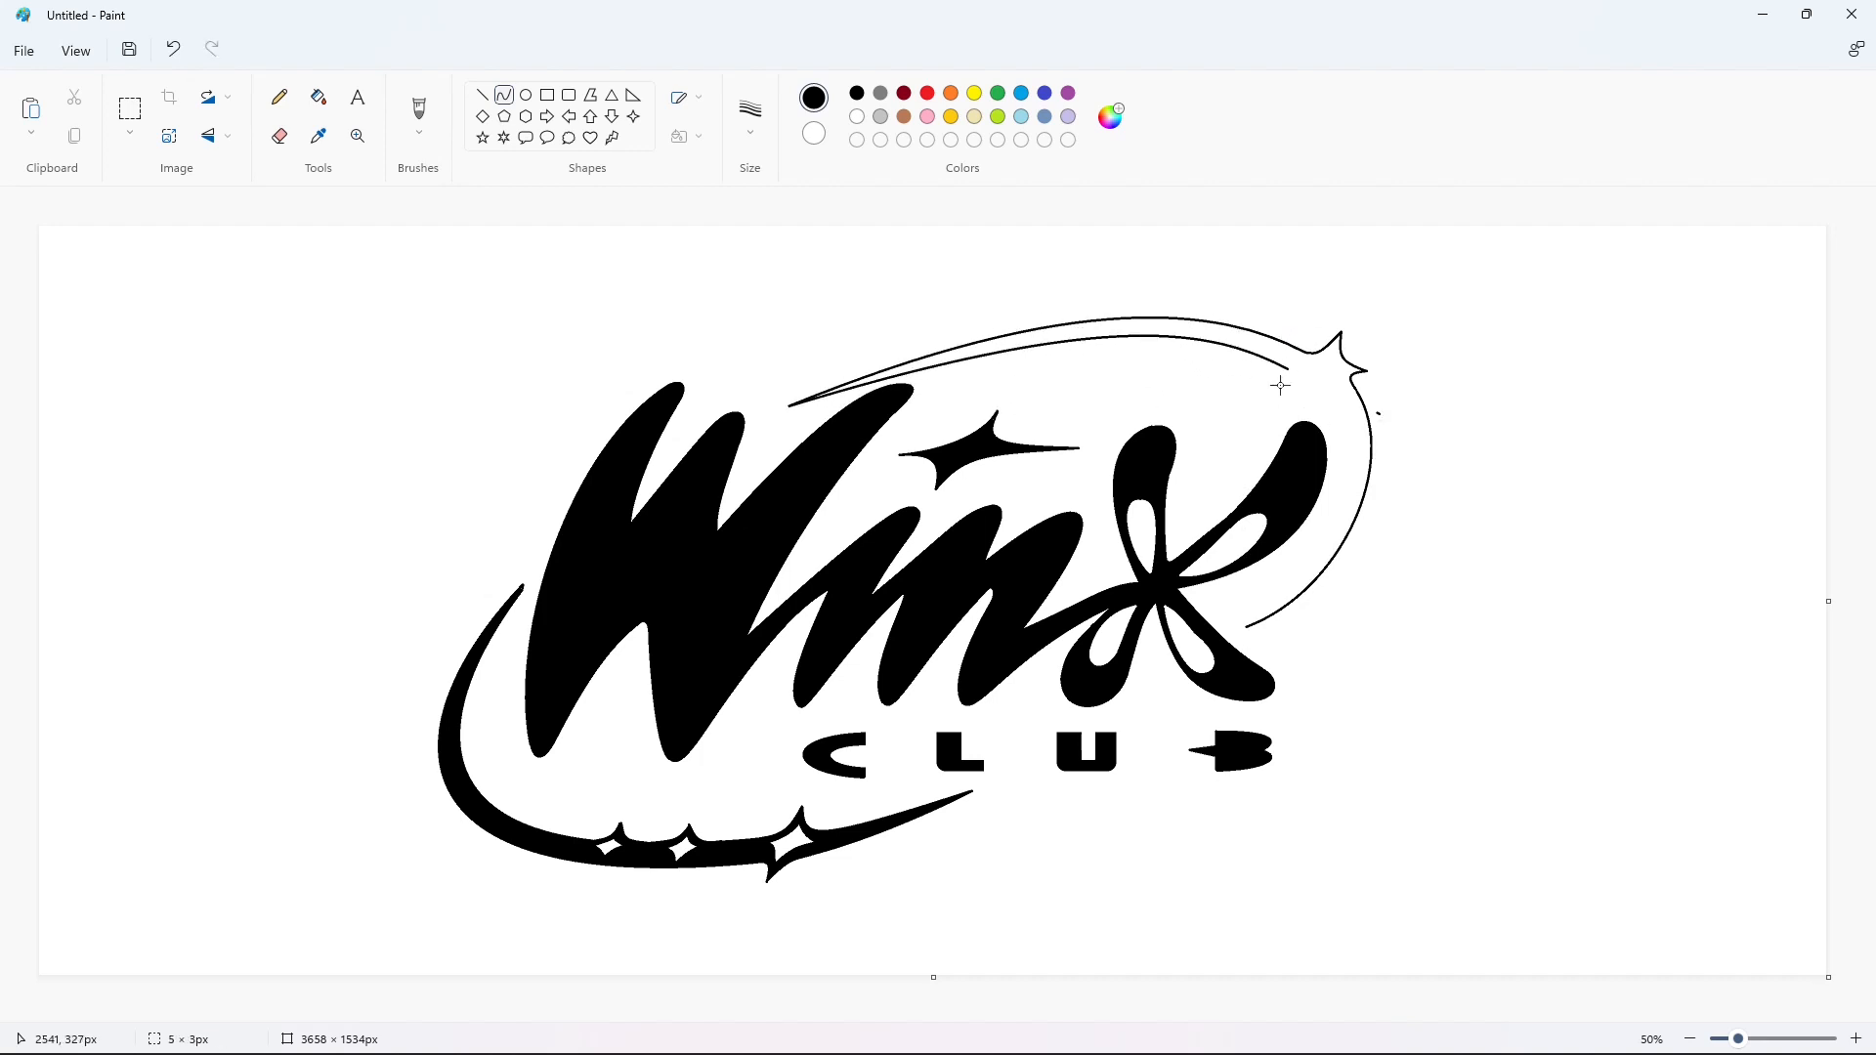
{"action": "mouse_move", "coordinate": [1276, 378]}
{"action": "left_mouse_down"}
{"action": "mouse_move", "coordinate": [1307, 371]}
{"action": "mouse_move", "coordinate": [1303, 399]}
{"action": "mouse_move", "coordinate": [1324, 397]}
{"action": "mouse_move", "coordinate": [1249, 626]}
{"action": "left_mouse_up"}
{"action": "left_click_drag", "start_coordinate": [1331, 420], "coordinate": [1354, 545]}
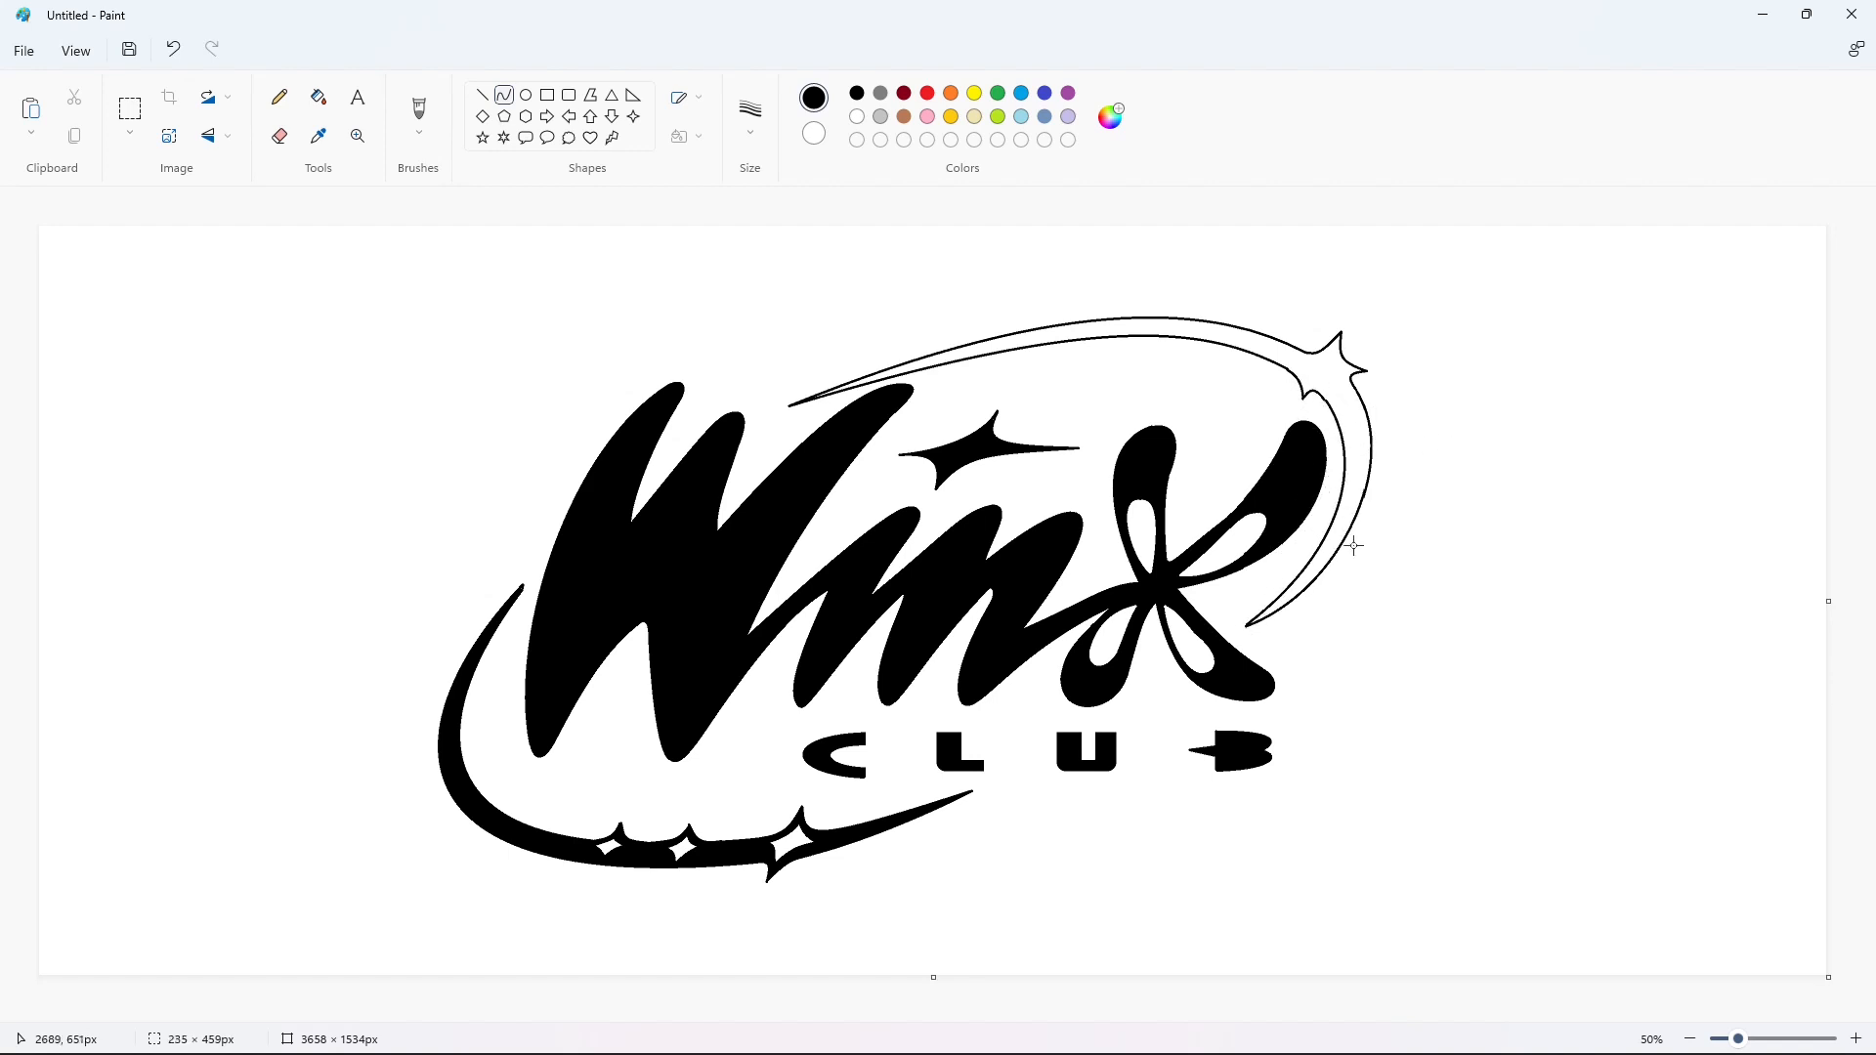
{"action": "left_click", "coordinate": [1533, 537]}
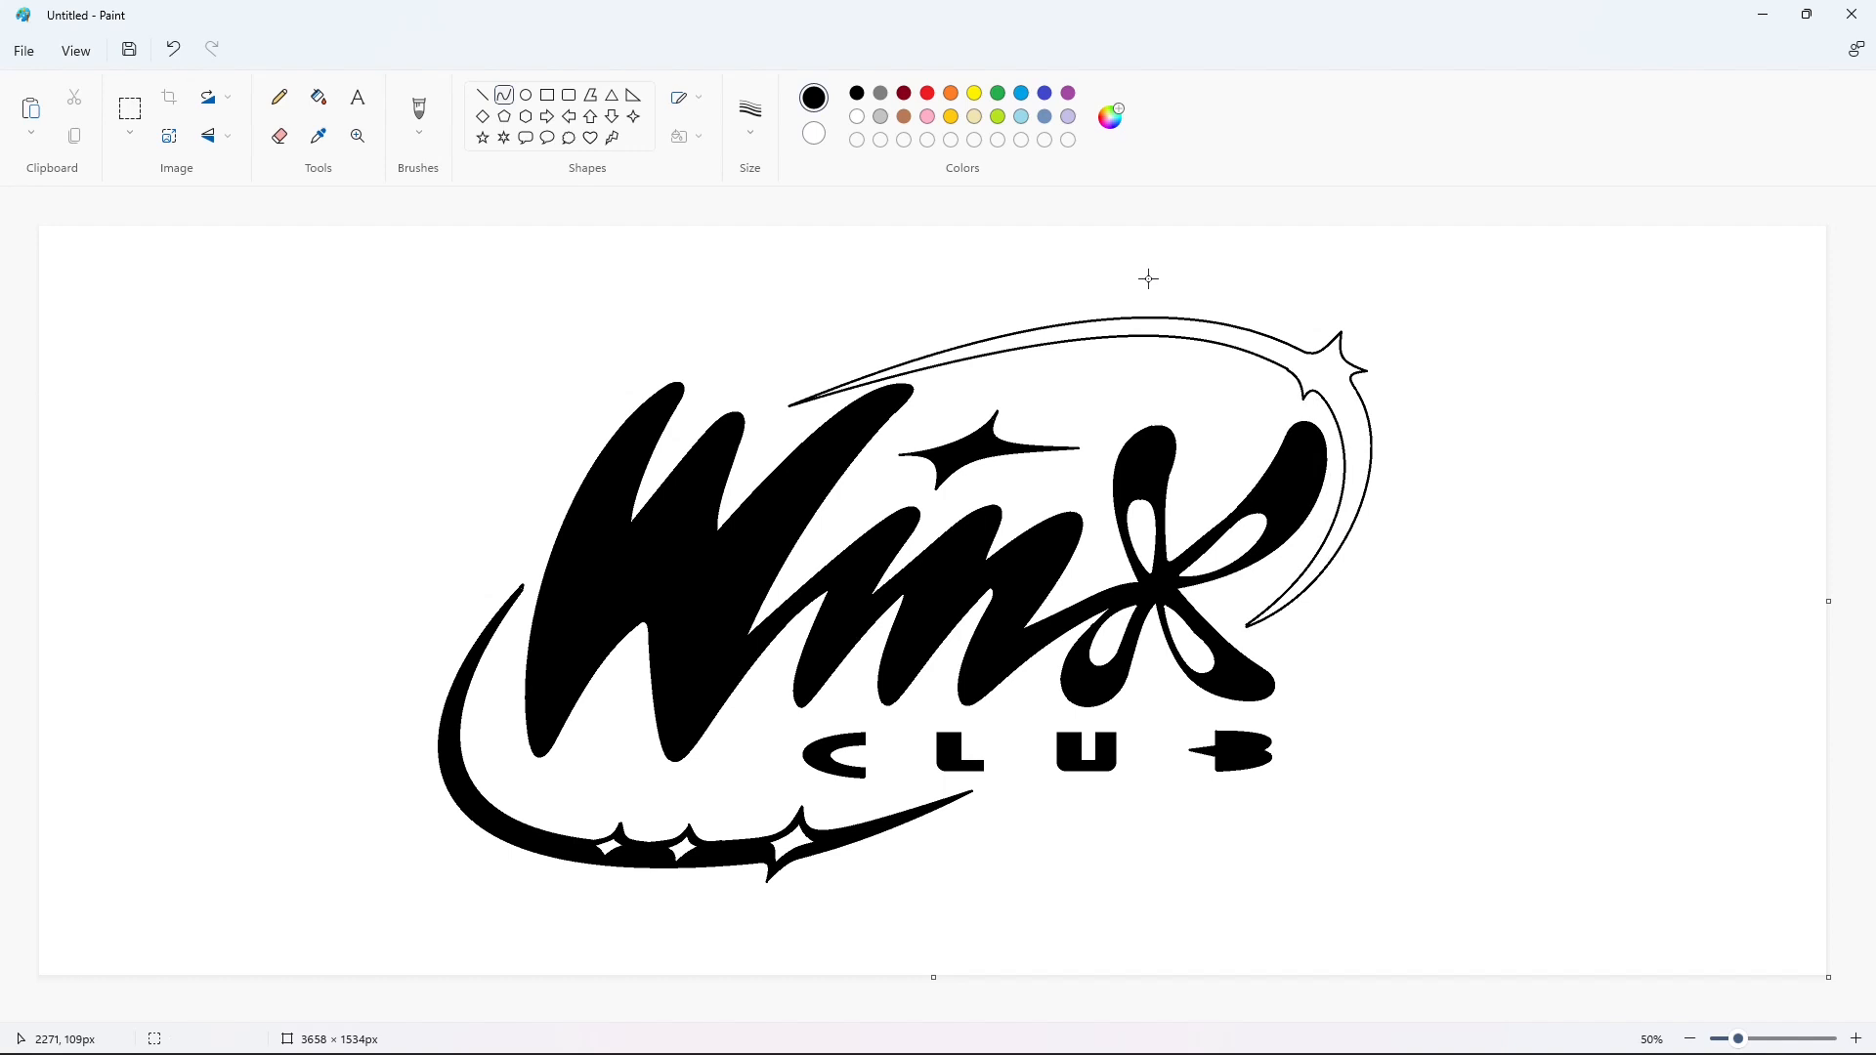
Draw a four-pointed star outline inside the upper arc's star tips and fill the surrounding arc black
{"action": "mouse_move", "coordinate": [1334, 347]}
{"action": "left_mouse_down"}
{"action": "mouse_move", "coordinate": [1297, 362]}
{"action": "mouse_move", "coordinate": [1341, 369]}
{"action": "mouse_move", "coordinate": [1315, 383]}
{"action": "mouse_move", "coordinate": [1299, 363]}
{"action": "mouse_move", "coordinate": [1304, 378]}
{"action": "left_mouse_up"}
{"action": "left_click", "coordinate": [1399, 367]}
{"action": "left_click", "coordinate": [1413, 369]}
{"action": "left_click", "coordinate": [319, 97]}
{"action": "left_click", "coordinate": [1285, 342]}
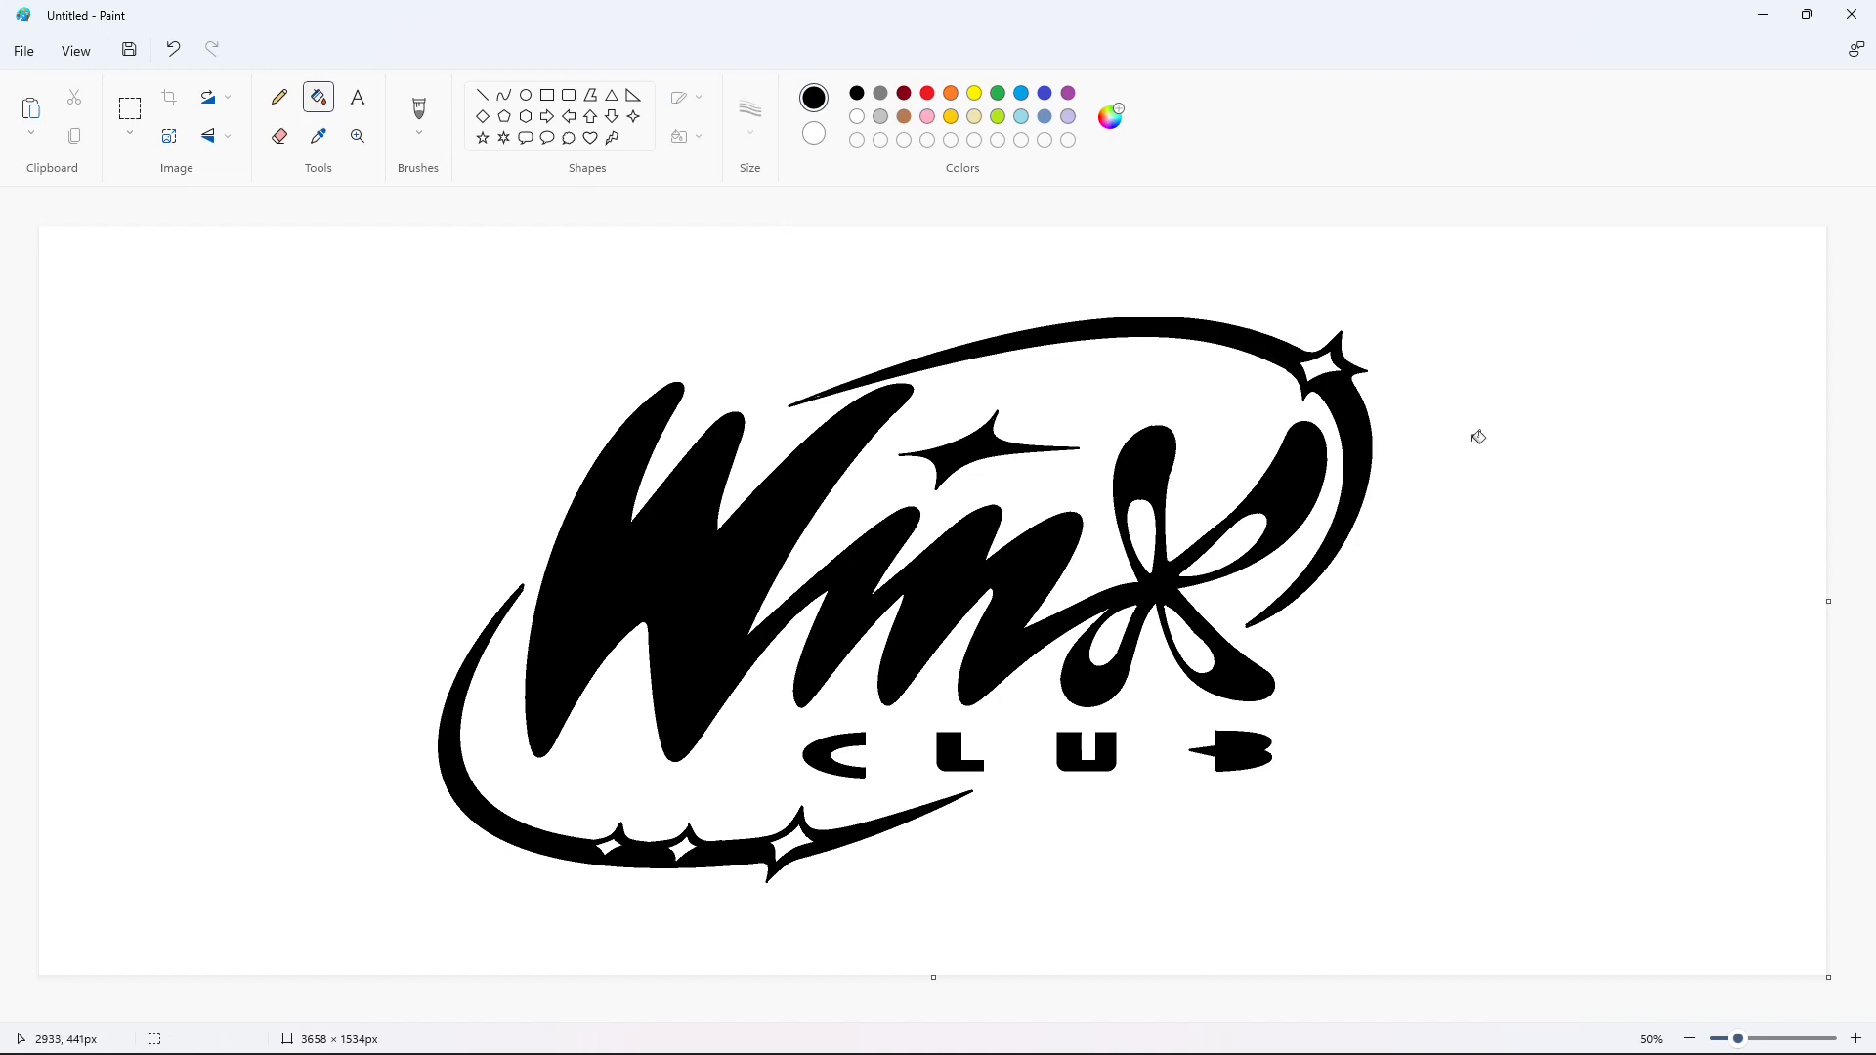
Mix the custom pink #DE53A0 as the fill colour, starting from rose
{"action": "left_click", "coordinate": [358, 97]}
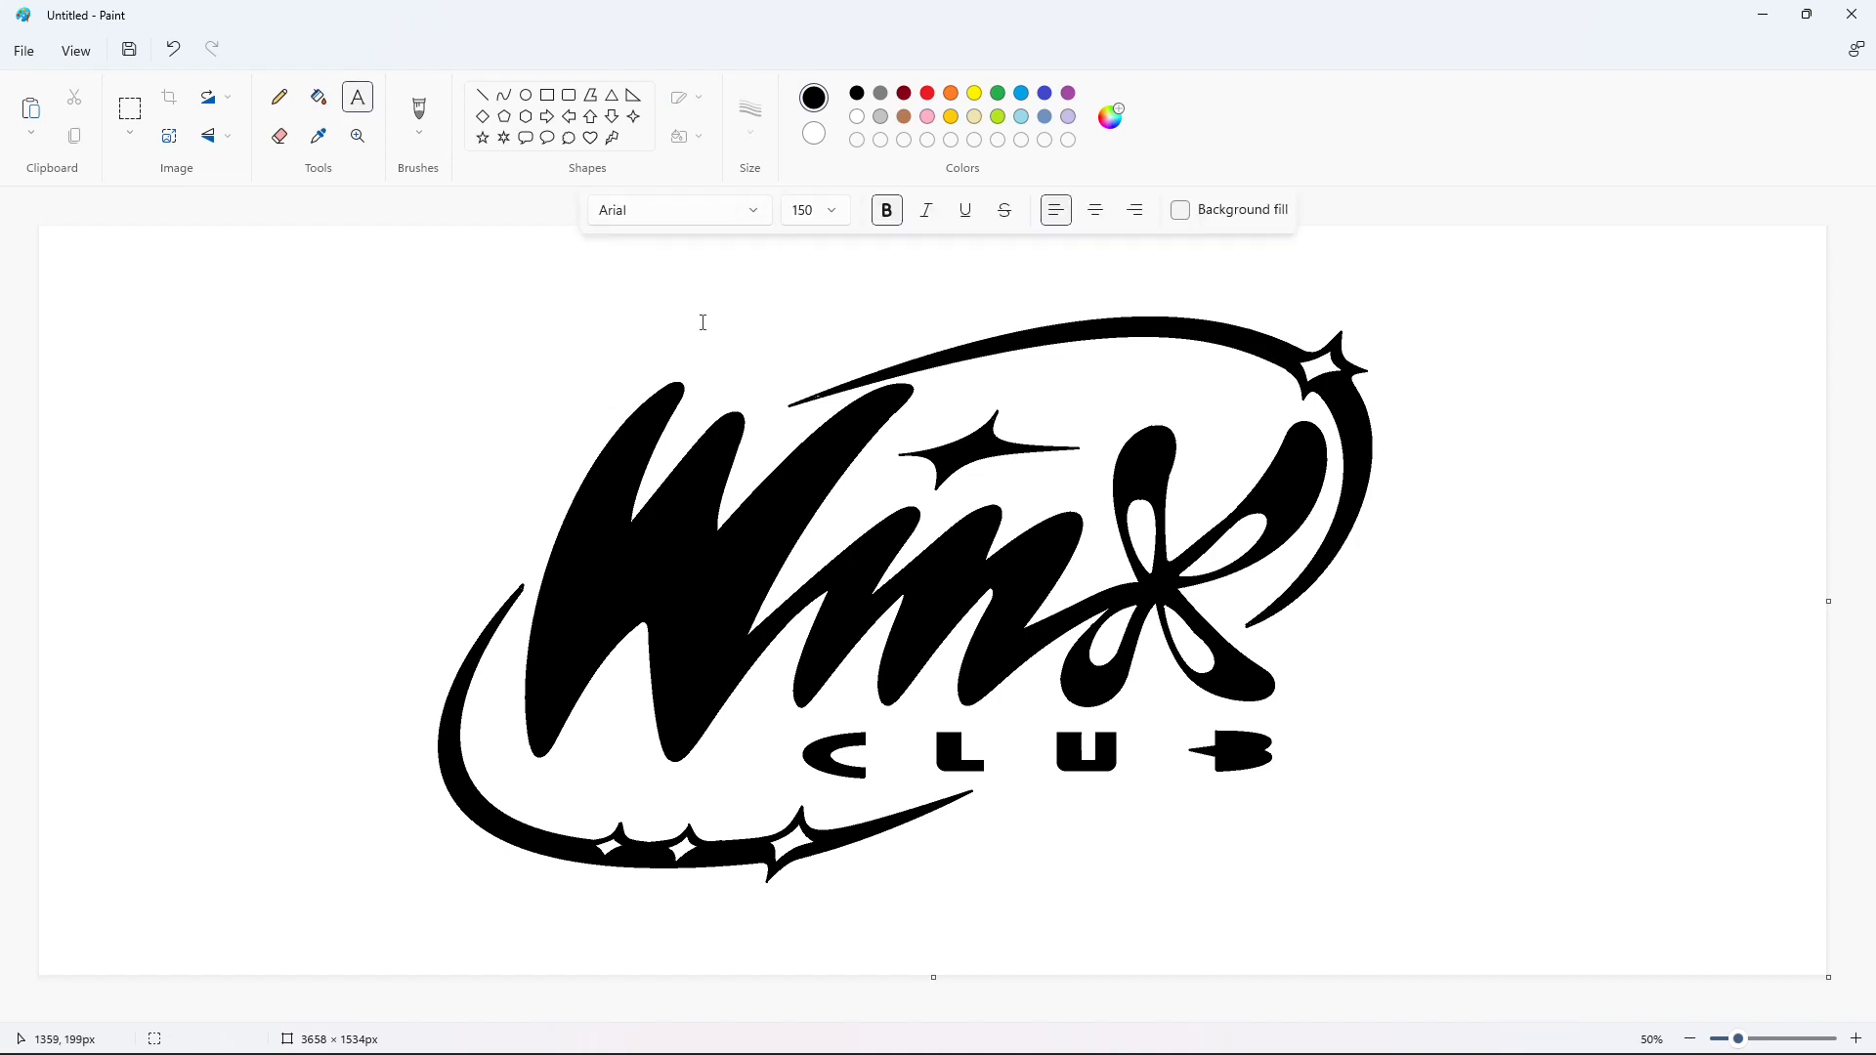
{"action": "left_click", "coordinate": [927, 117]}
{"action": "left_click", "coordinate": [318, 97]}
{"action": "left_click", "coordinate": [1111, 116]}
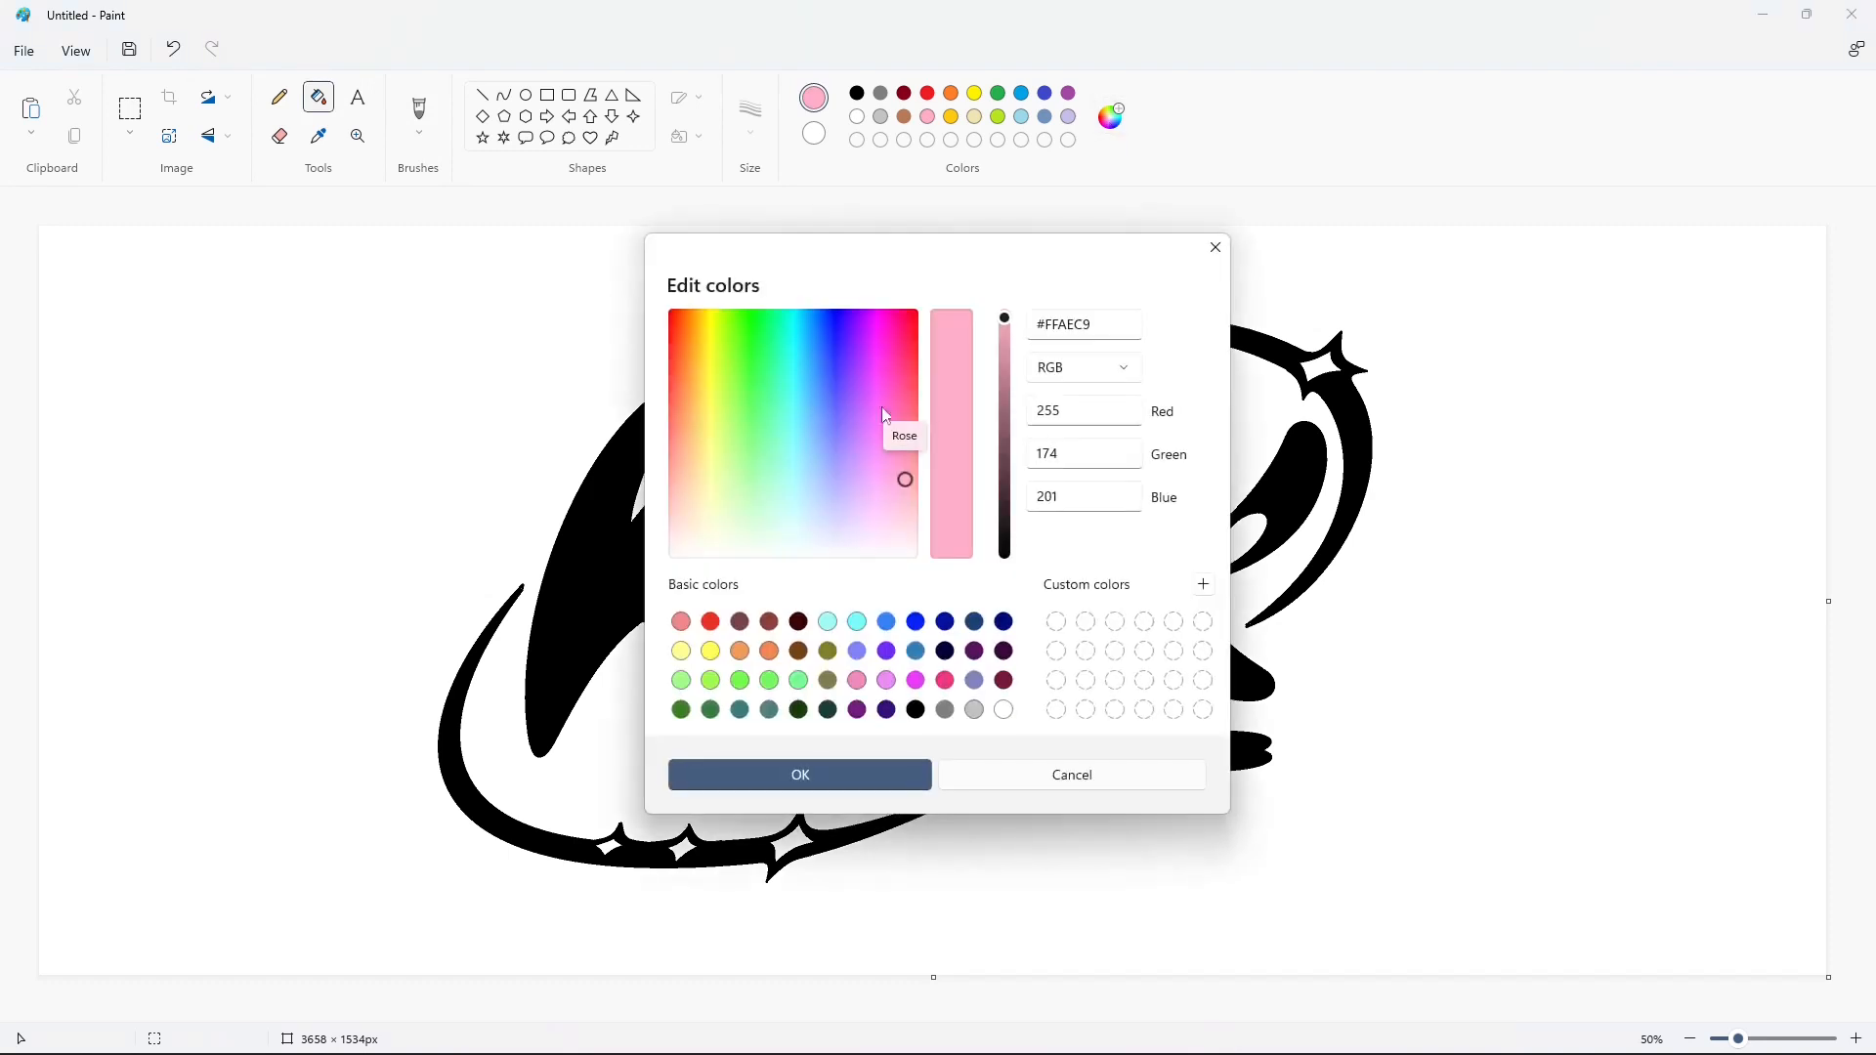
{"action": "mouse_move", "coordinate": [886, 415]}
{"action": "left_mouse_down"}
{"action": "mouse_move", "coordinate": [895, 453]}
{"action": "mouse_move", "coordinate": [895, 402]}
{"action": "left_mouse_up"}
{"action": "left_click_drag", "start_coordinate": [1006, 332], "coordinate": [1009, 356]}
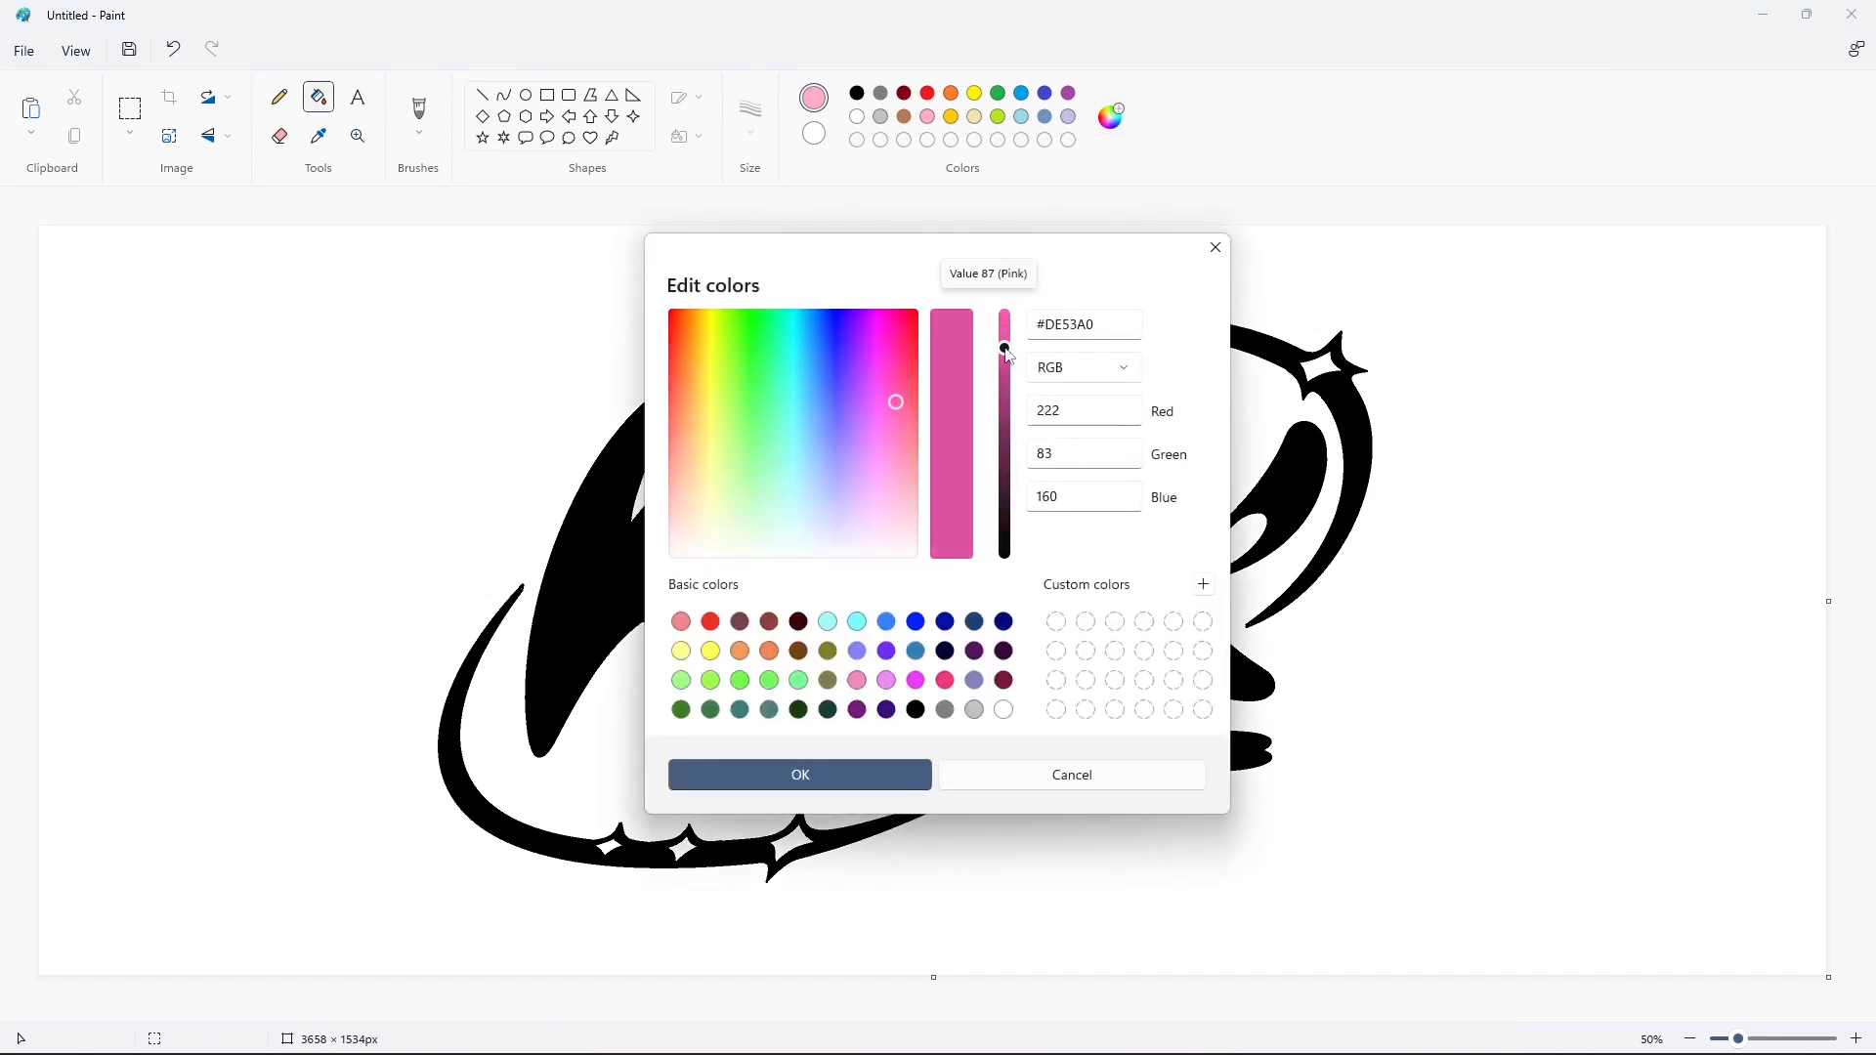
{"action": "left_click", "coordinate": [880, 771]}
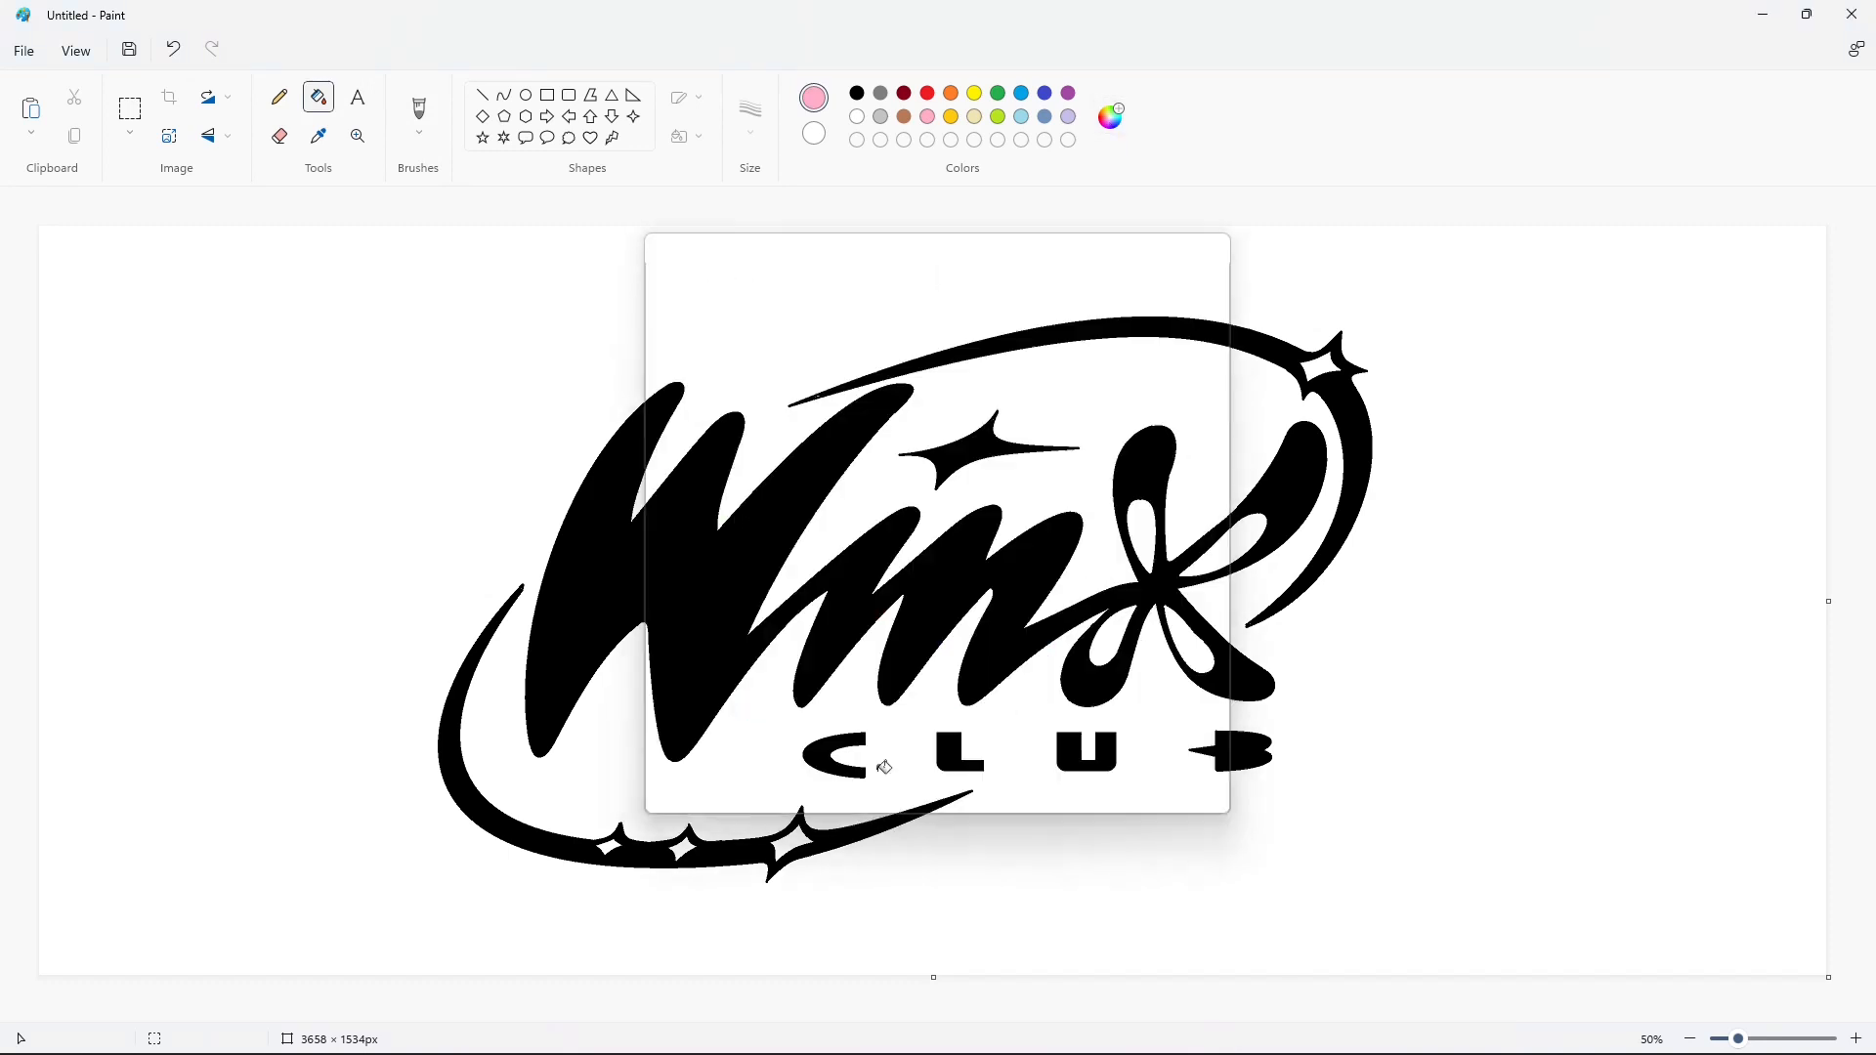
Fill both arcs, the four CLUB letters, the Winx lettering and the star above it with the custom pink
{"action": "left_click", "coordinate": [1224, 360]}
{"action": "left_click", "coordinate": [859, 827]}
{"action": "left_click", "coordinate": [819, 754]}
{"action": "left_click", "coordinate": [947, 753]}
{"action": "left_click", "coordinate": [1067, 755]}
{"action": "left_click", "coordinate": [1233, 752]}
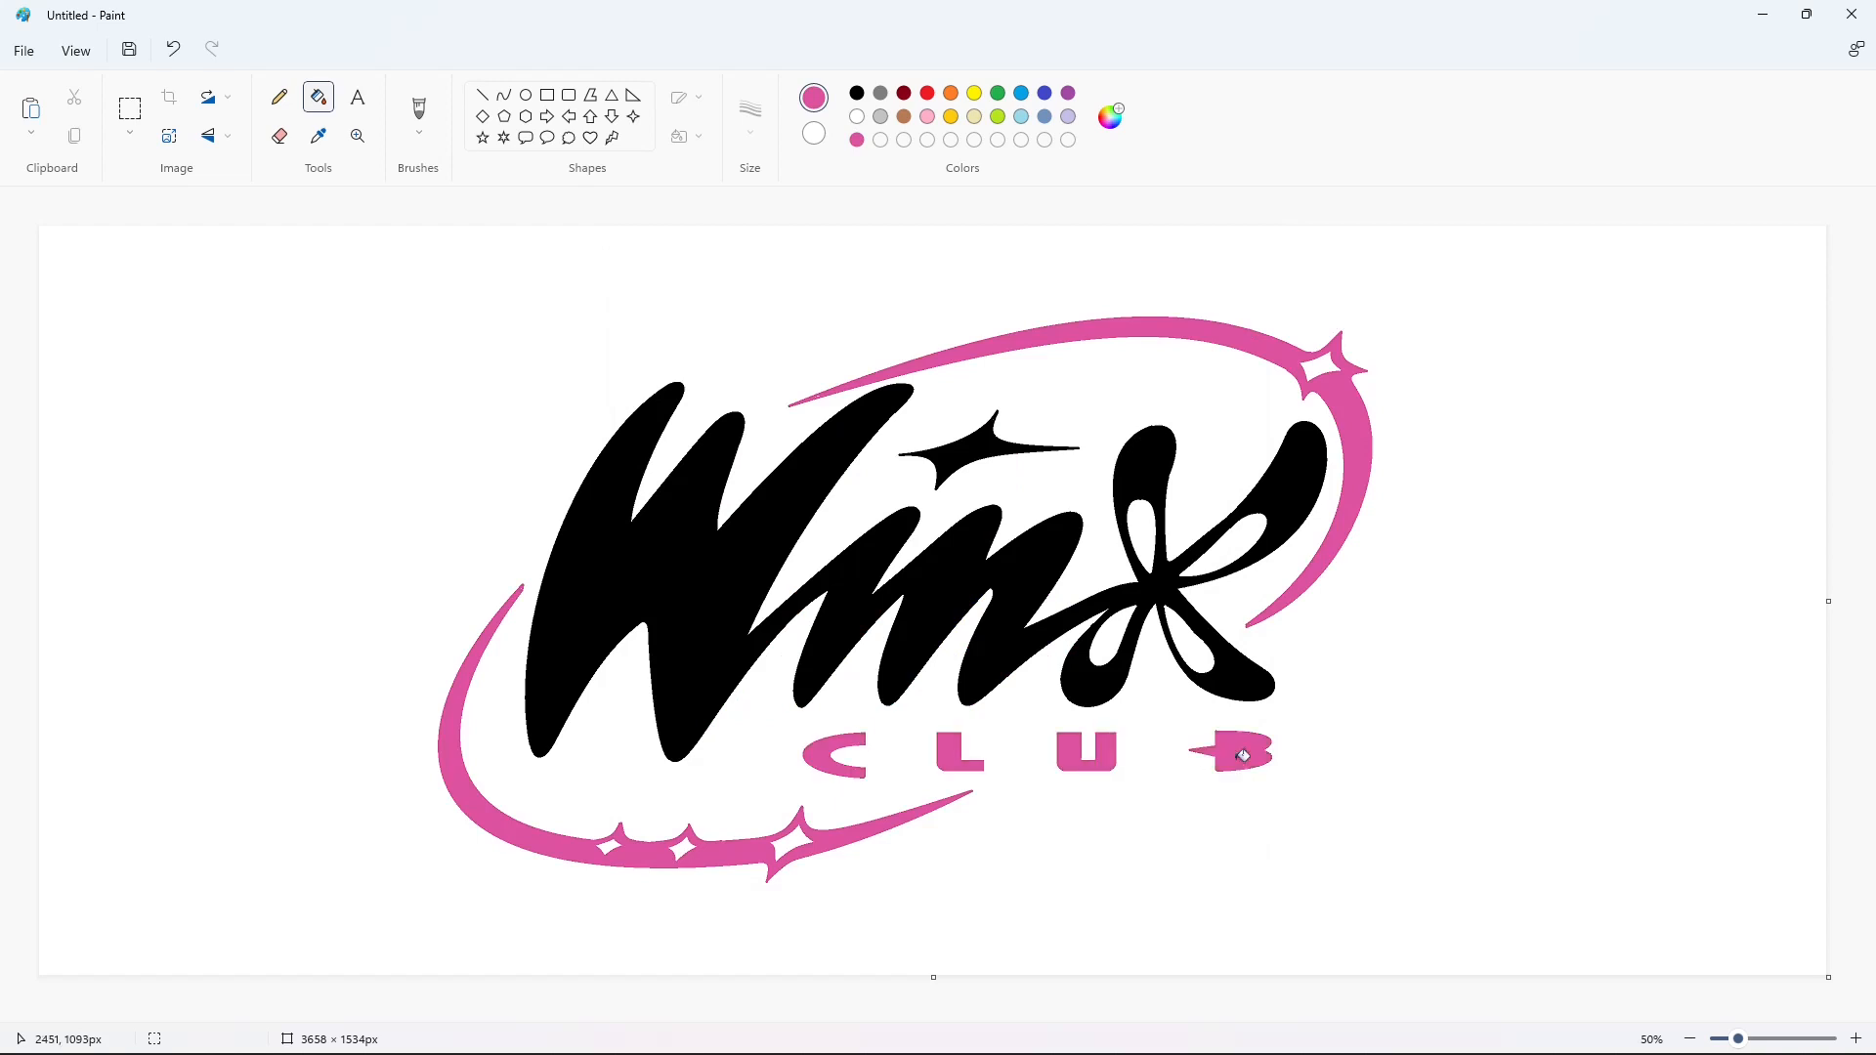
{"action": "left_click", "coordinate": [965, 571]}
{"action": "left_click", "coordinate": [986, 450]}
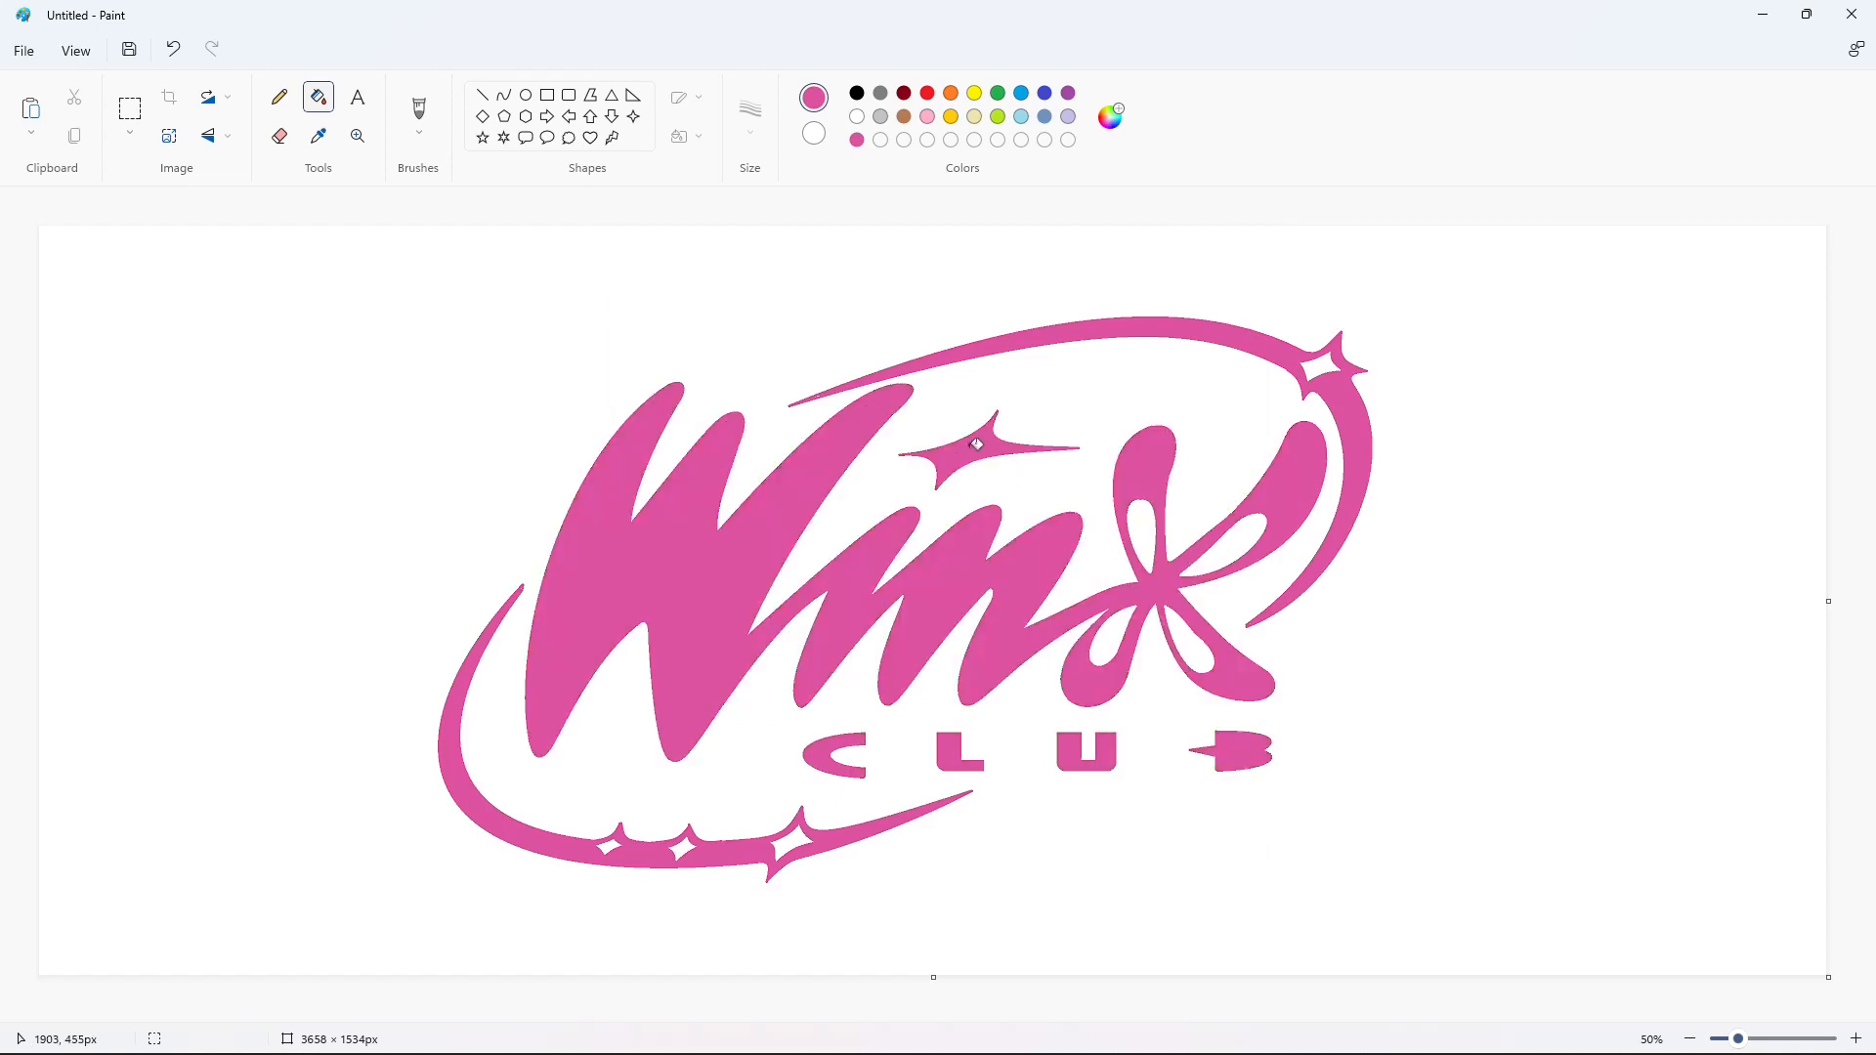
Set the text font to New LiteBulb at size 50
{"action": "left_click", "coordinate": [358, 97]}
{"action": "left_click", "coordinate": [752, 211]}
{"action": "scroll", "coordinate": [696, 418], "scroll_direction": "down", "scroll_amount": 10}
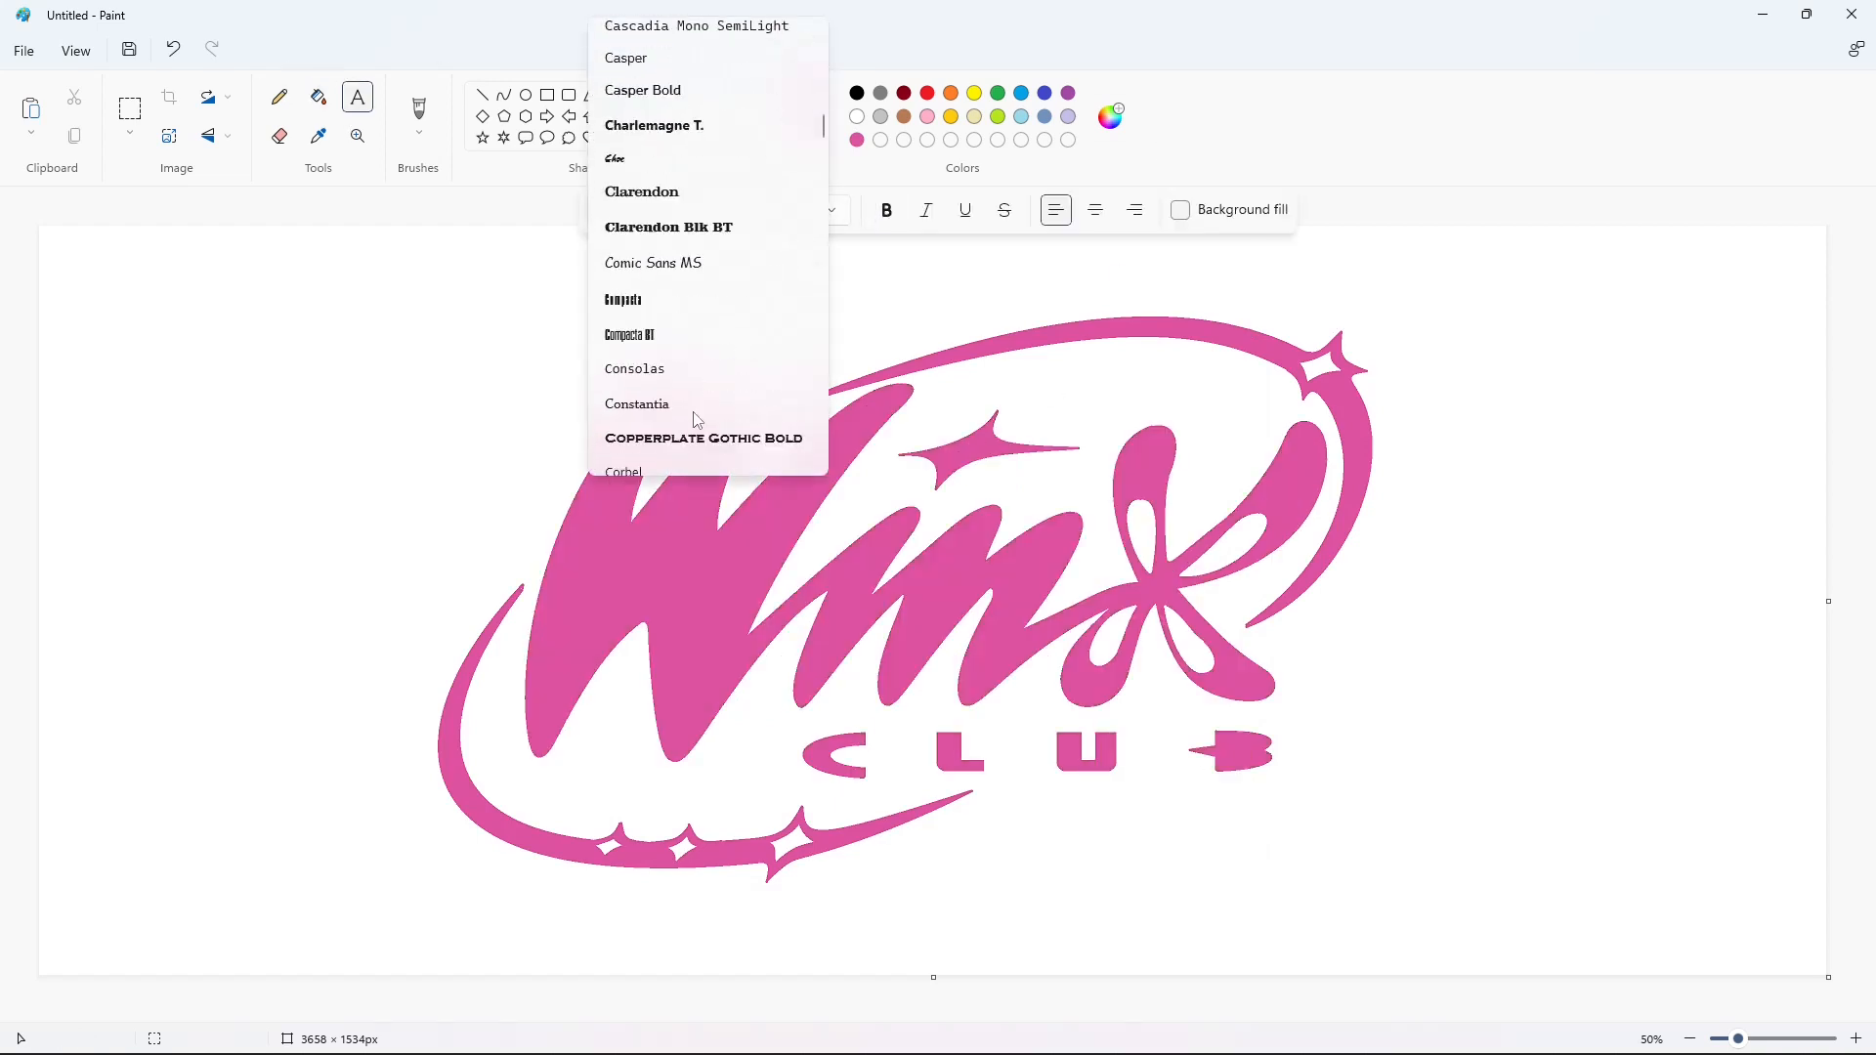
{"action": "scroll", "coordinate": [696, 419], "scroll_direction": "down", "scroll_amount": 20}
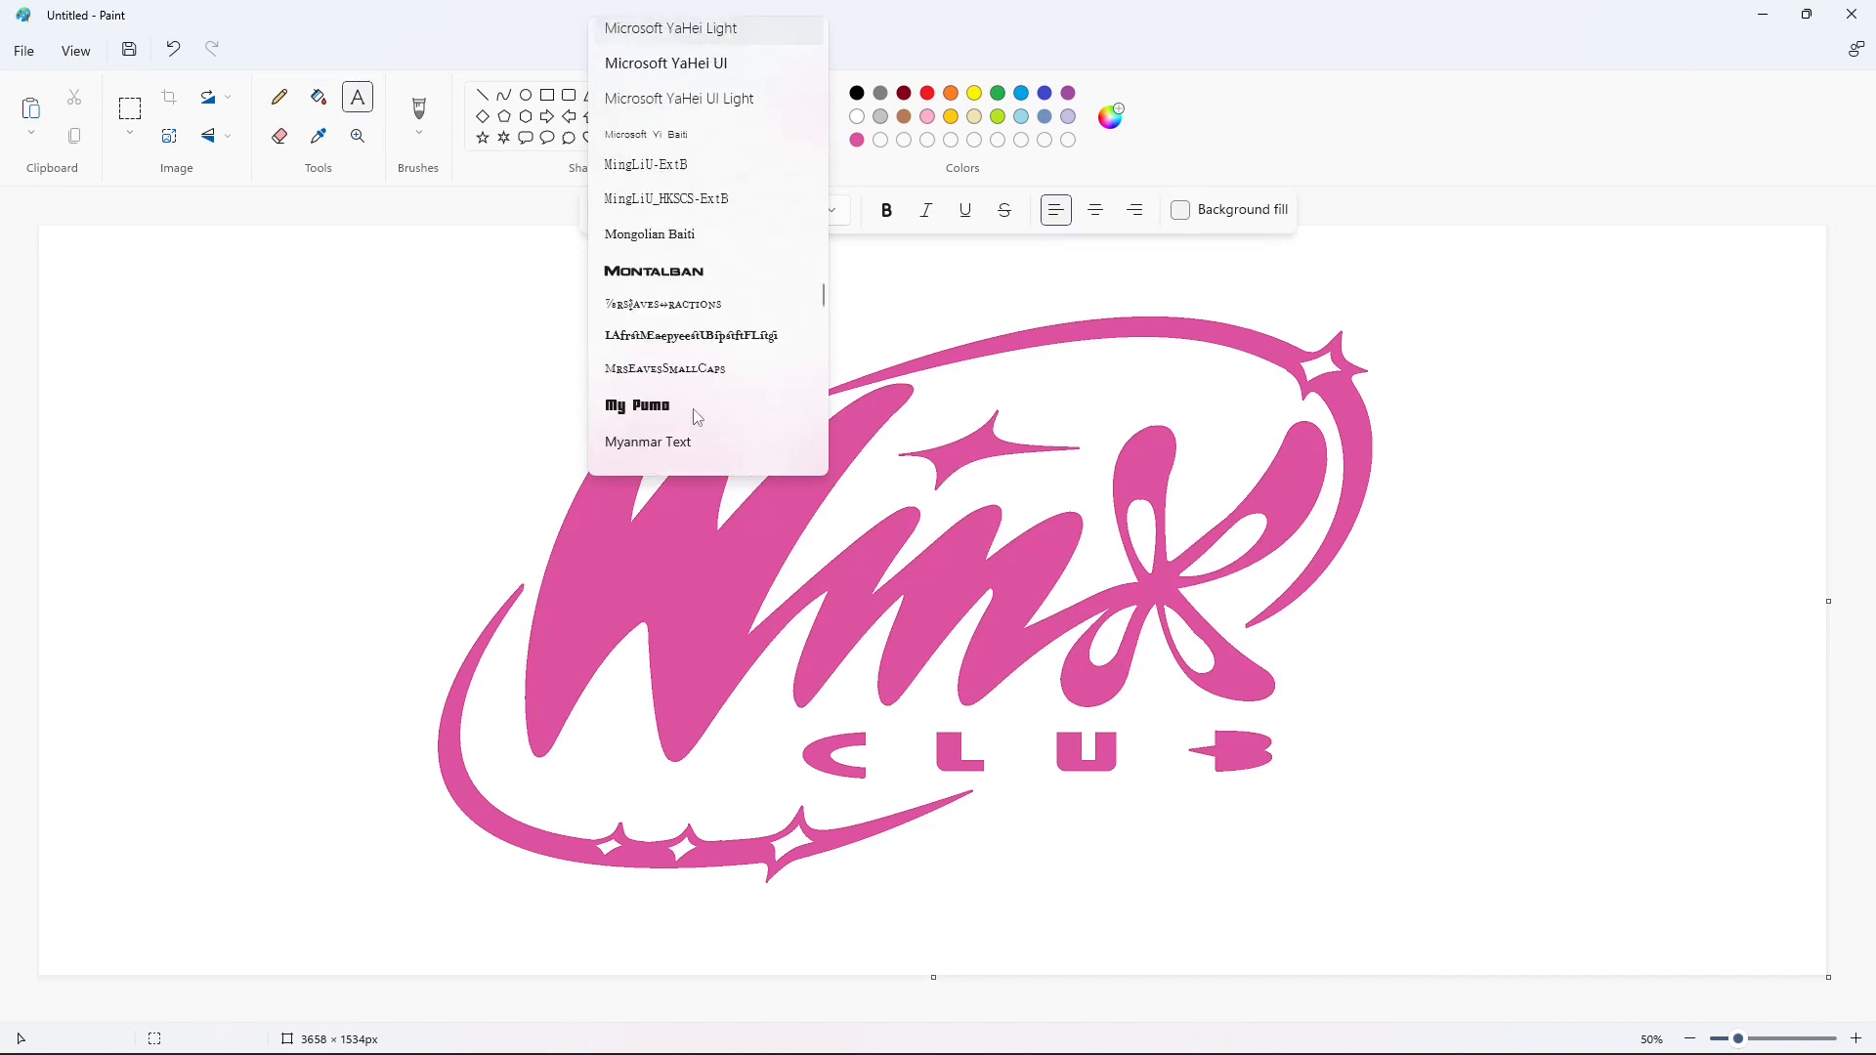
{"action": "scroll", "coordinate": [697, 419], "scroll_direction": "down", "scroll_amount": 3}
{"action": "left_click", "coordinate": [688, 309]}
{"action": "left_click", "coordinate": [714, 350]}
{"action": "left_click", "coordinate": [835, 213]}
{"action": "type", "text": "50"}
{"action": "key", "text": "Return"}
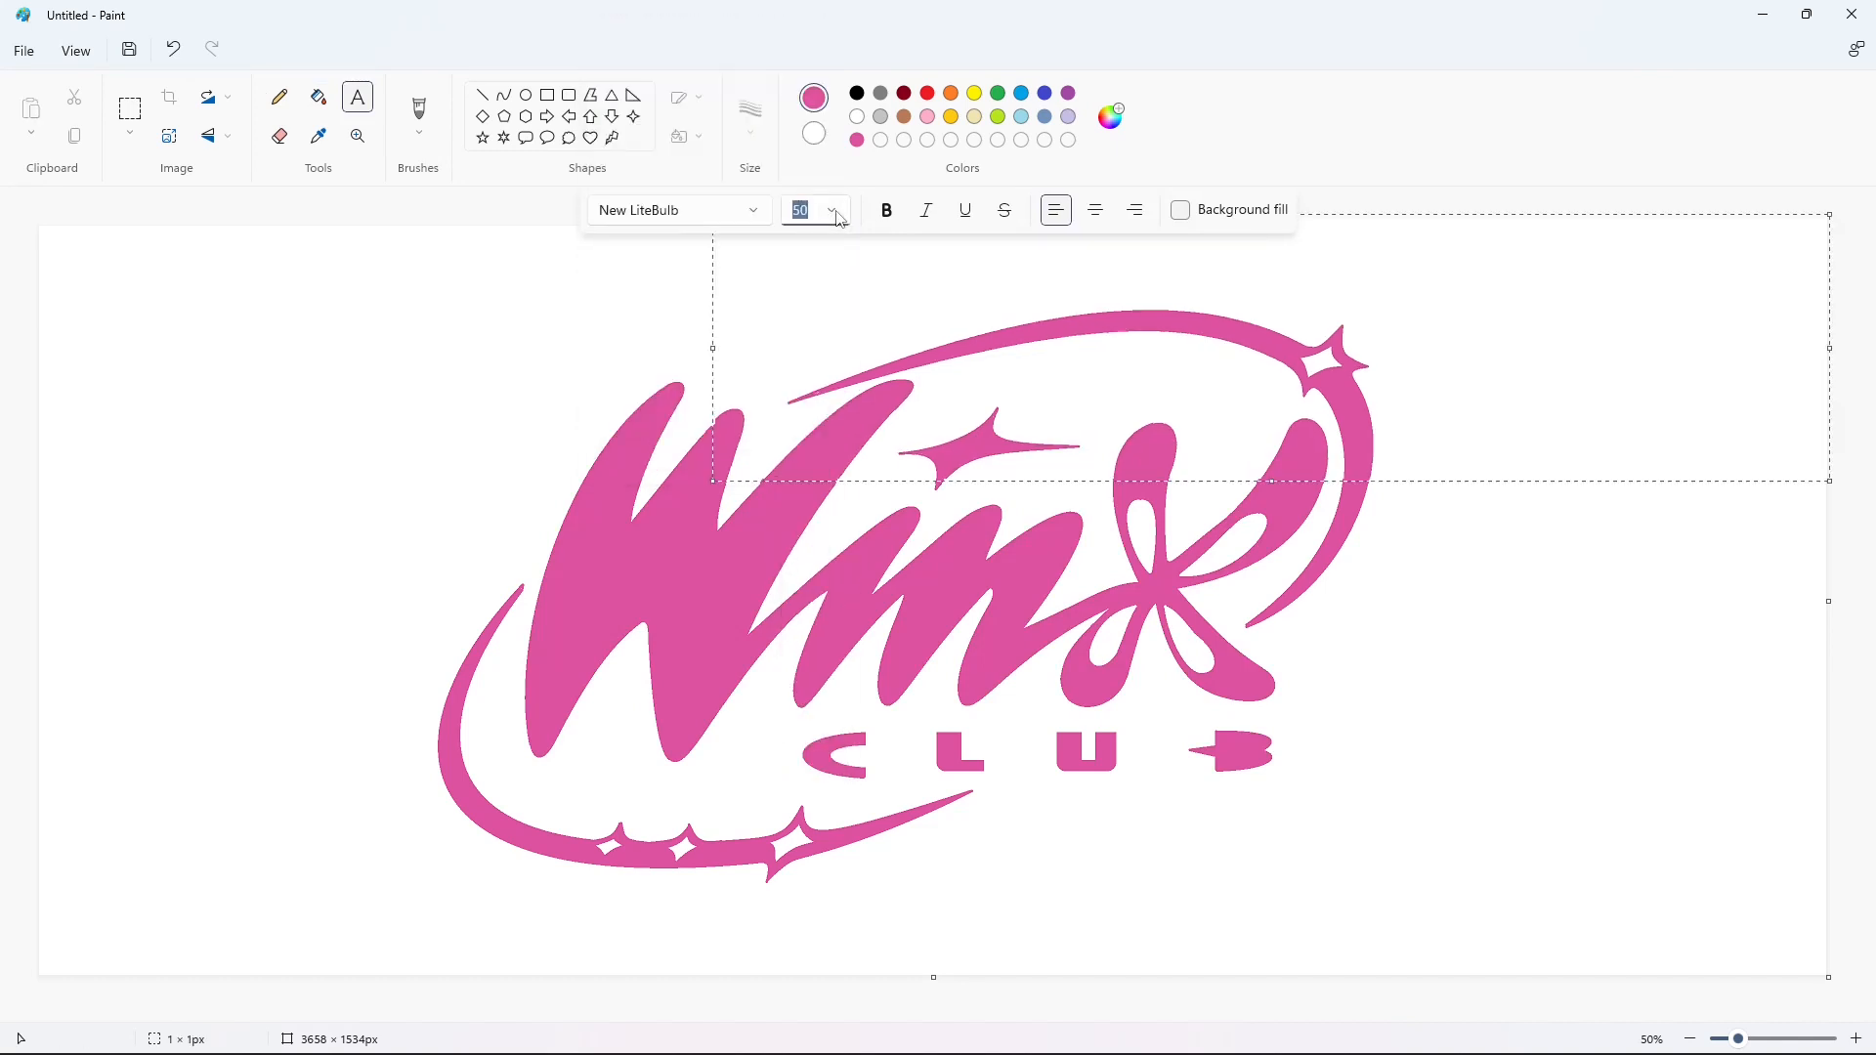
{"action": "left_click_drag", "start_coordinate": [1830, 214], "coordinate": [1785, 273]}
{"action": "left_click", "coordinate": [1579, 674]}
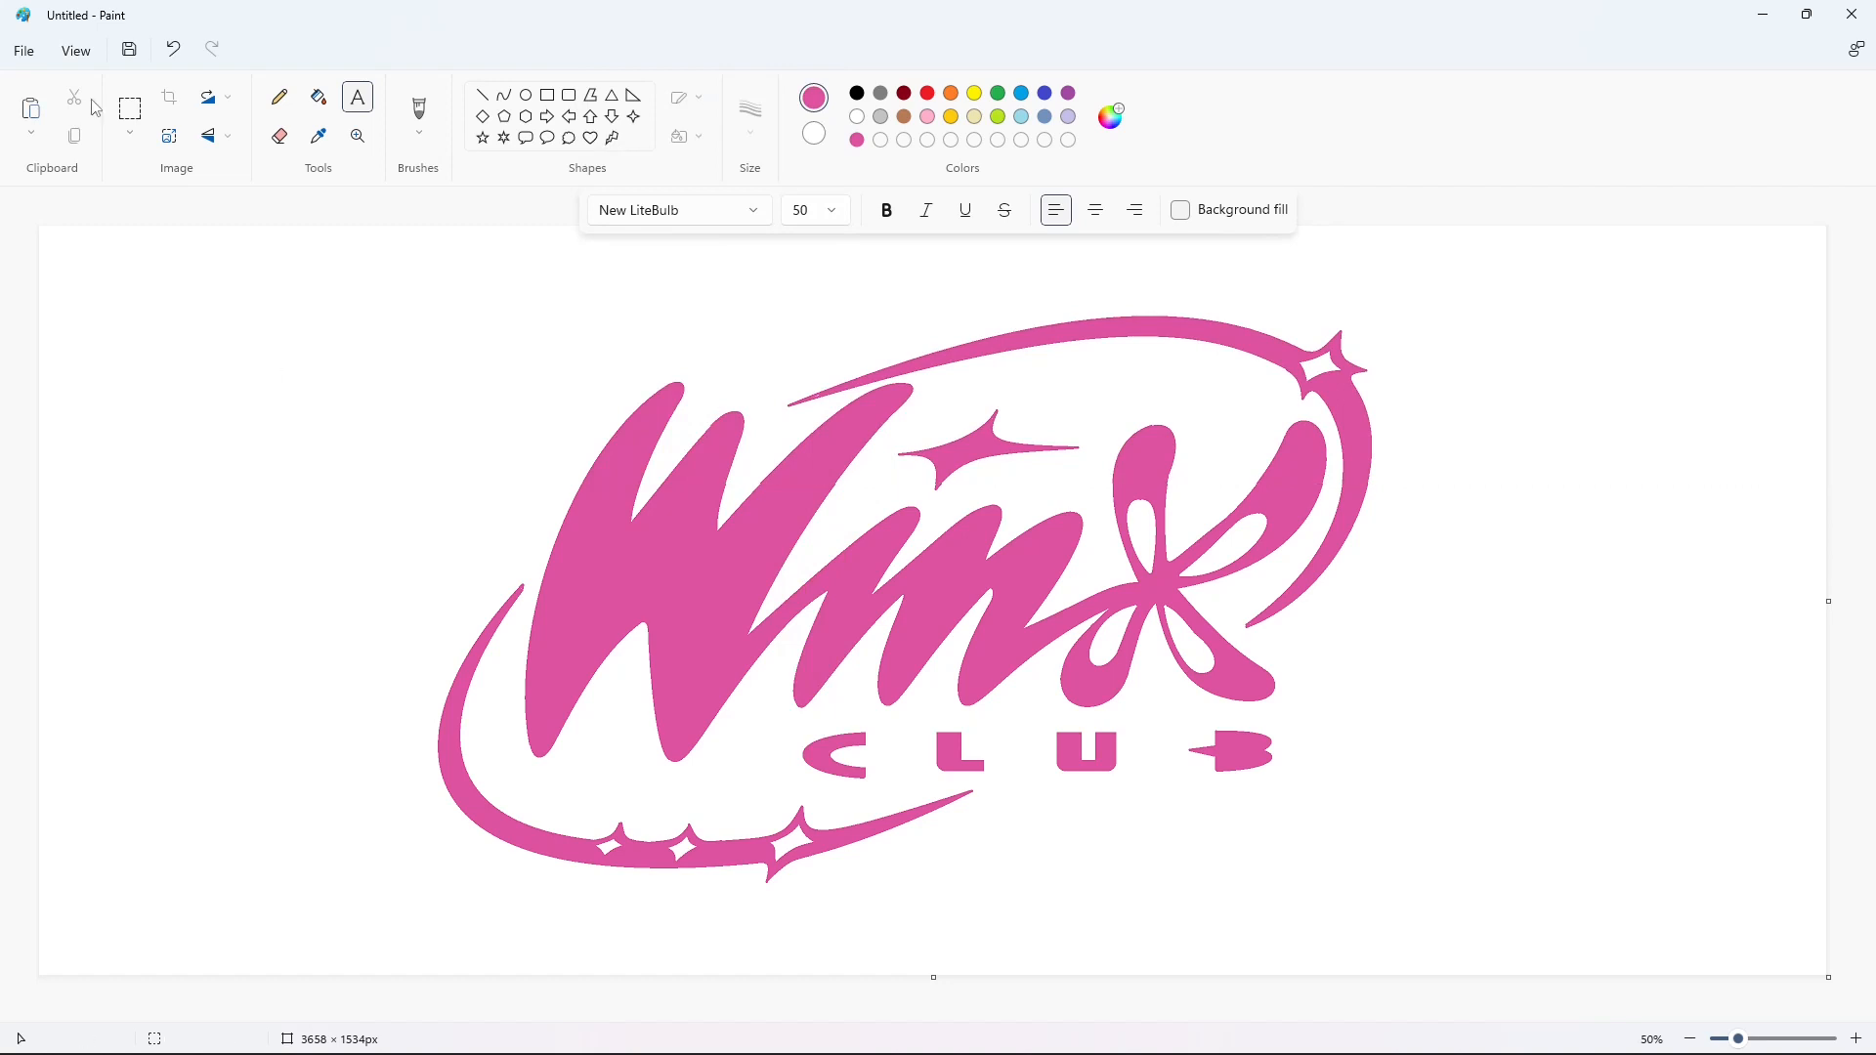
Shift the whole pink logo lower on the white canvas to free space above it
{"action": "left_click", "coordinate": [130, 108]}
{"action": "left_click_drag", "start_coordinate": [1570, 941], "coordinate": [280, 251]}
{"action": "left_click", "coordinate": [318, 97]}
{"action": "left_click", "coordinate": [586, 293]}
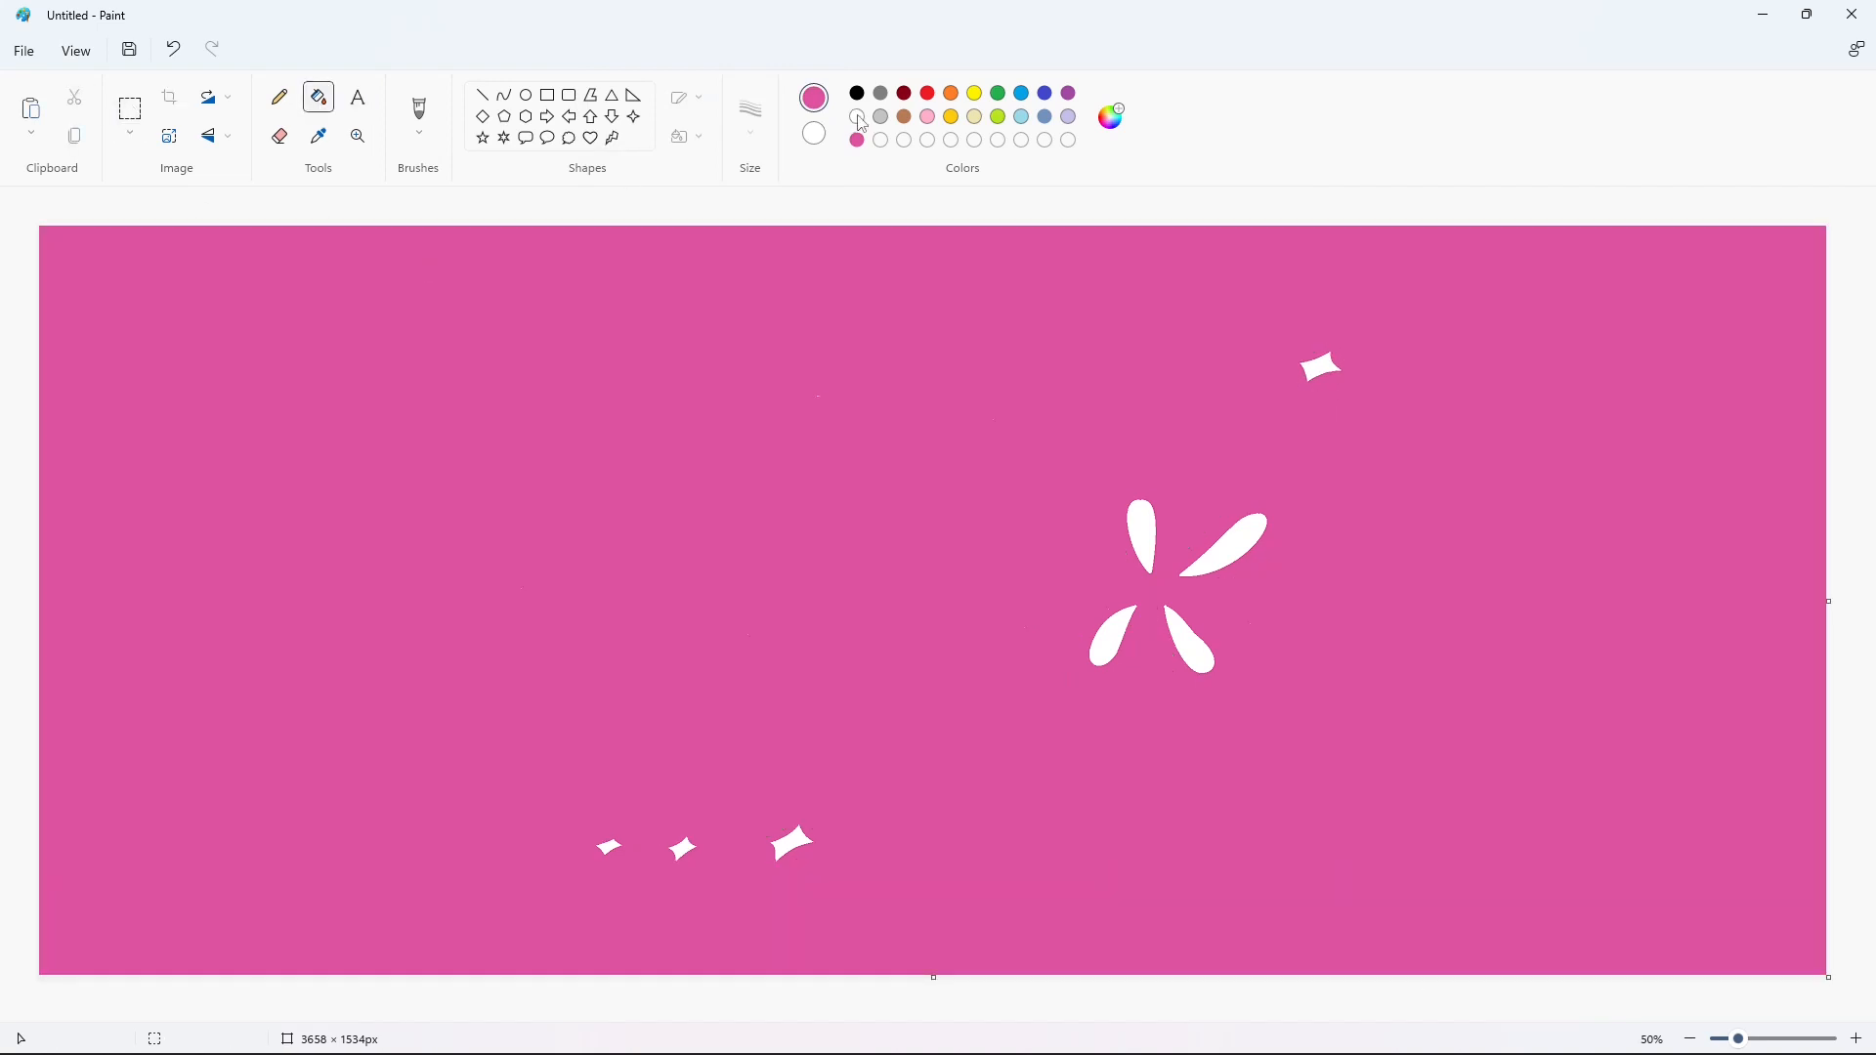
{"action": "key", "text": "ctrl+z"}
{"action": "key", "text": "ctrl+z"}
{"action": "key", "text": "ctrl+z"}
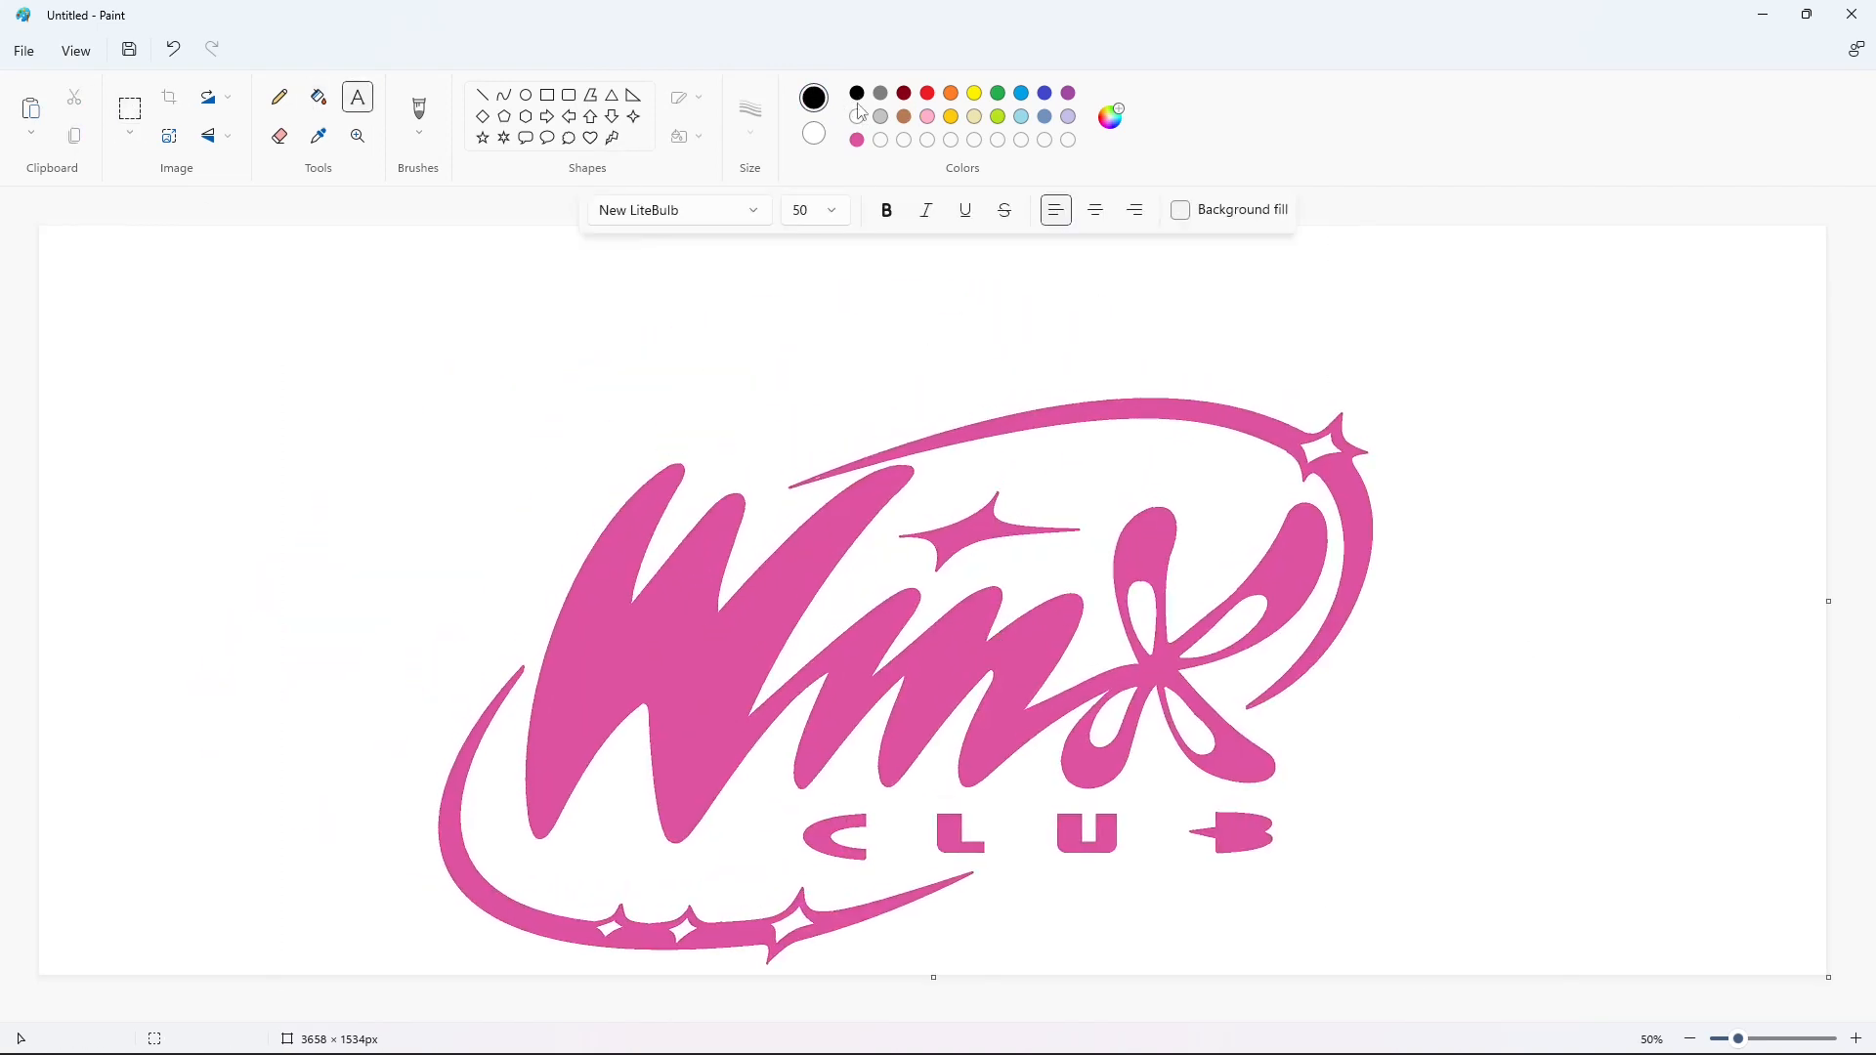
Add the text "nickelodeon" in orange above the logo's upper arc
{"action": "left_click", "coordinate": [951, 94]}
{"action": "left_click", "coordinate": [817, 346]}
{"action": "type", "text": "nickelodeon"}
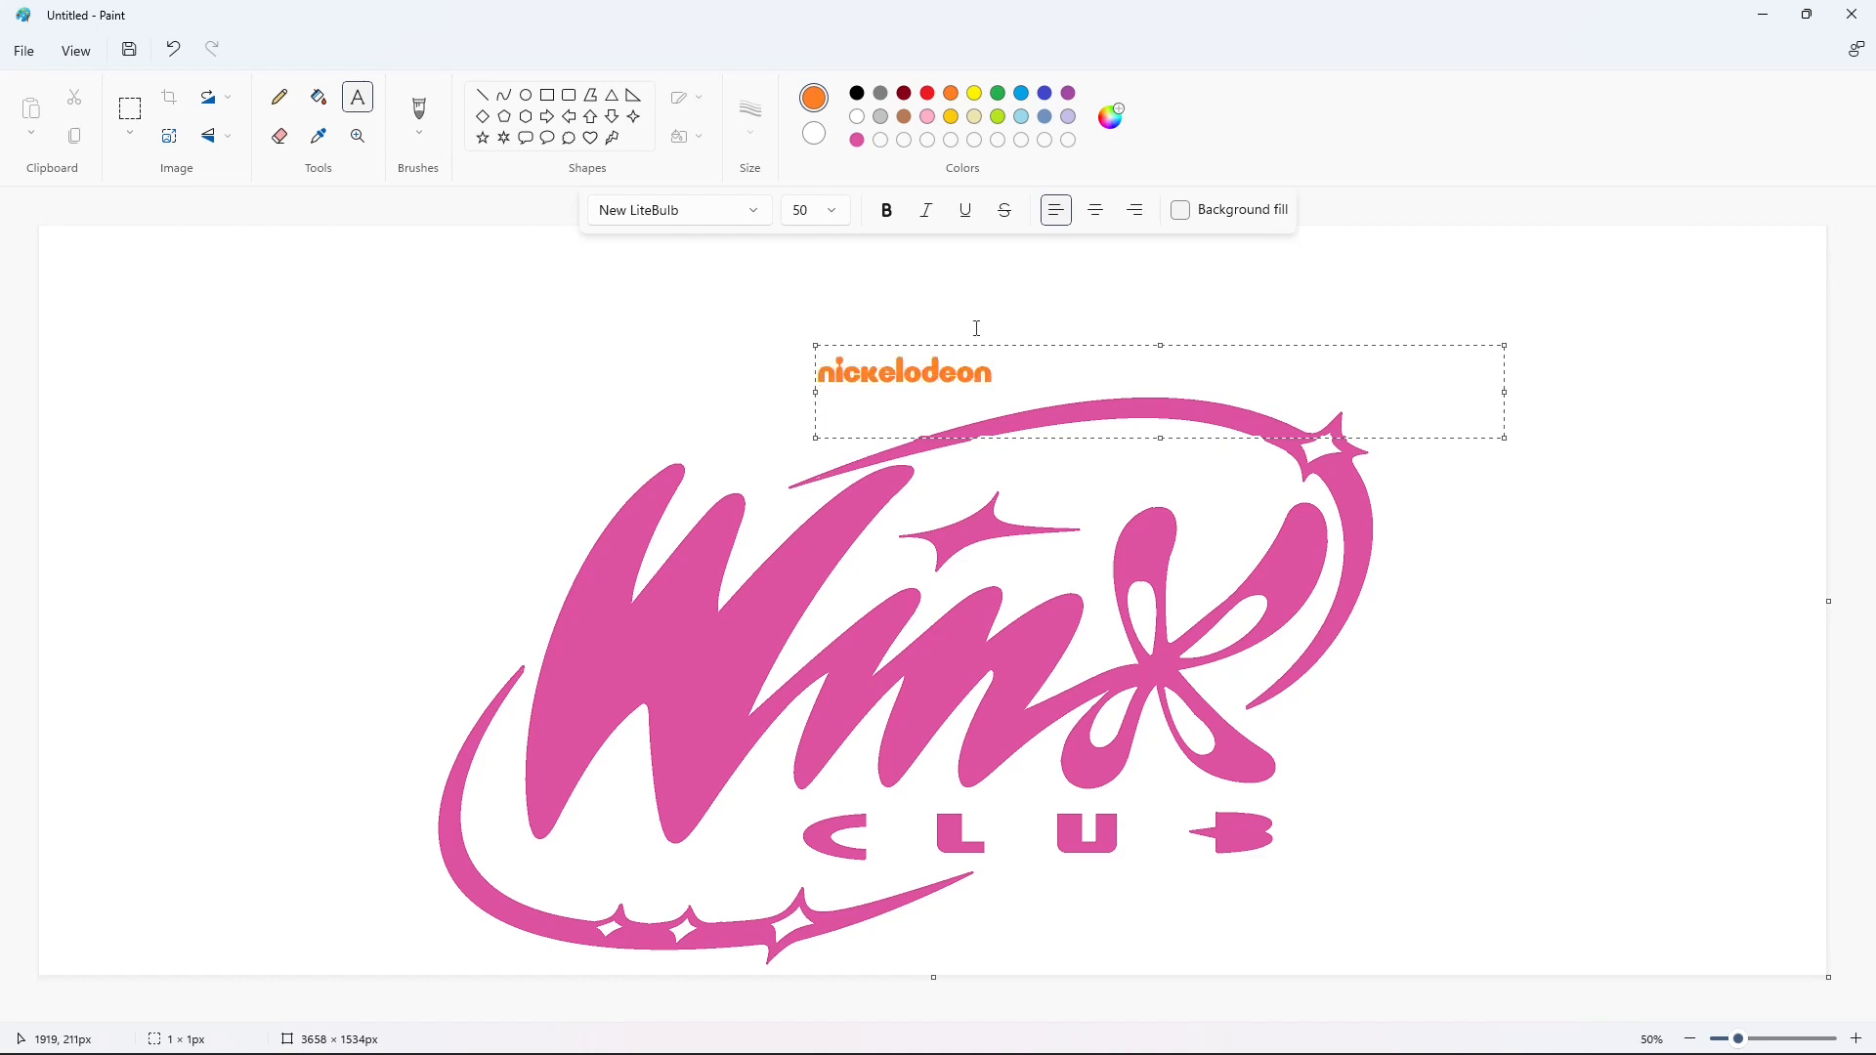
Enlarge the nickelodeon text to size 150 and place it in the space above the upper arc
{"action": "left_click_drag", "start_coordinate": [994, 371], "coordinate": [789, 227]}
{"action": "left_click", "coordinate": [831, 211]}
{"action": "type", "text": "100"}
{"action": "key", "text": "Return"}
{"action": "left_click", "coordinate": [833, 215]}
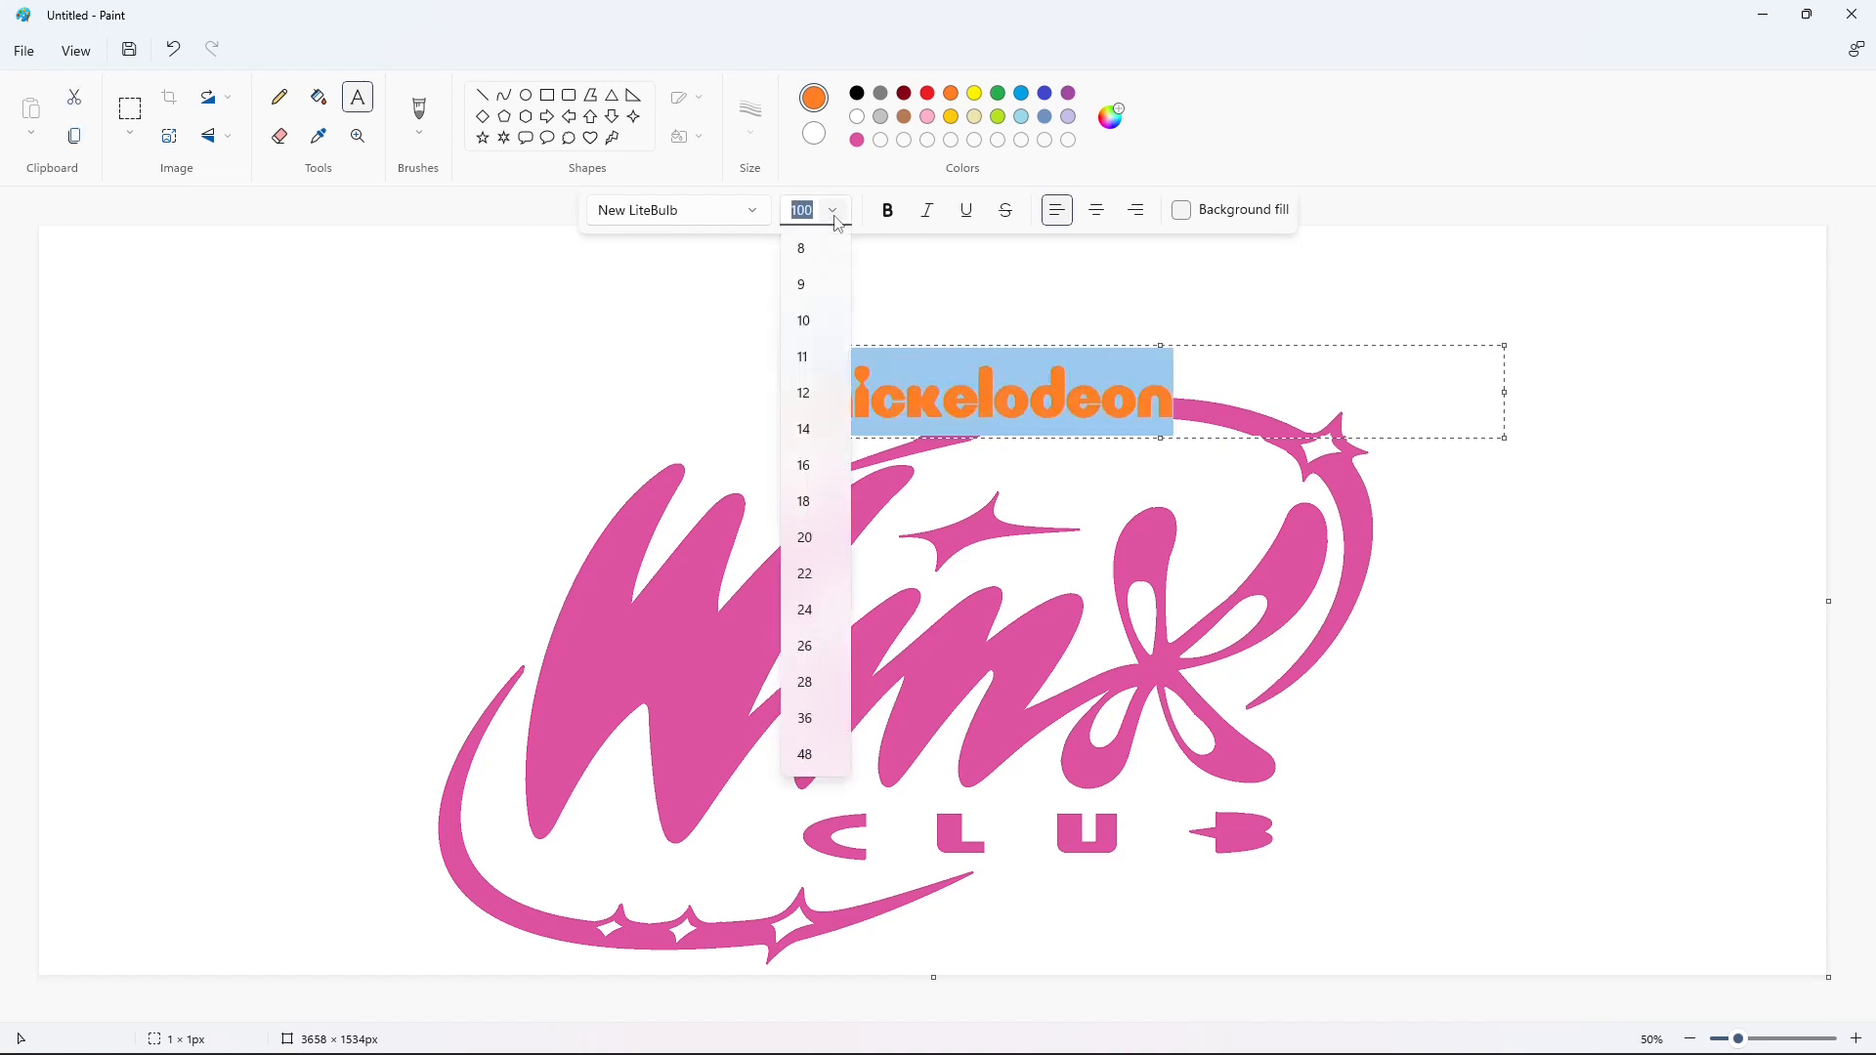
{"action": "type", "text": "150"}
{"action": "key", "text": "Return"}
{"action": "left_click", "coordinate": [1355, 388]}
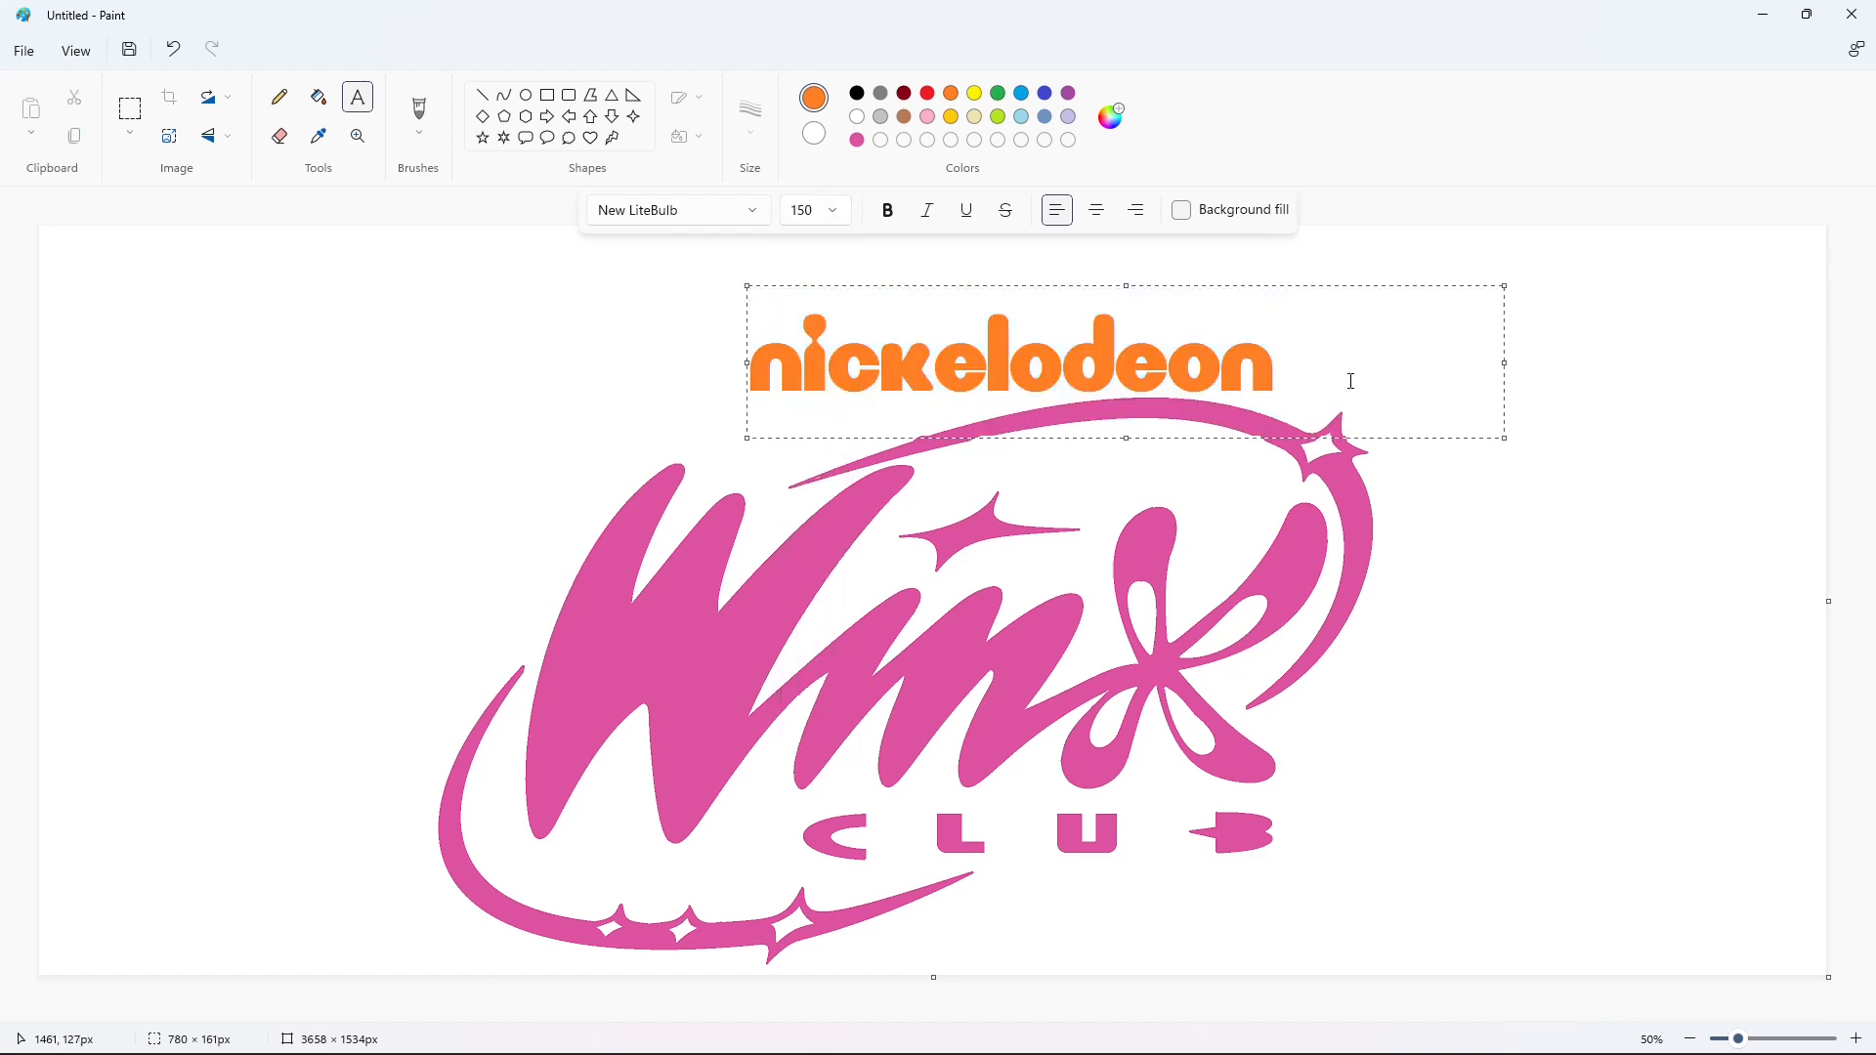
{"action": "left_click_drag", "start_coordinate": [748, 287], "coordinate": [793, 252]}
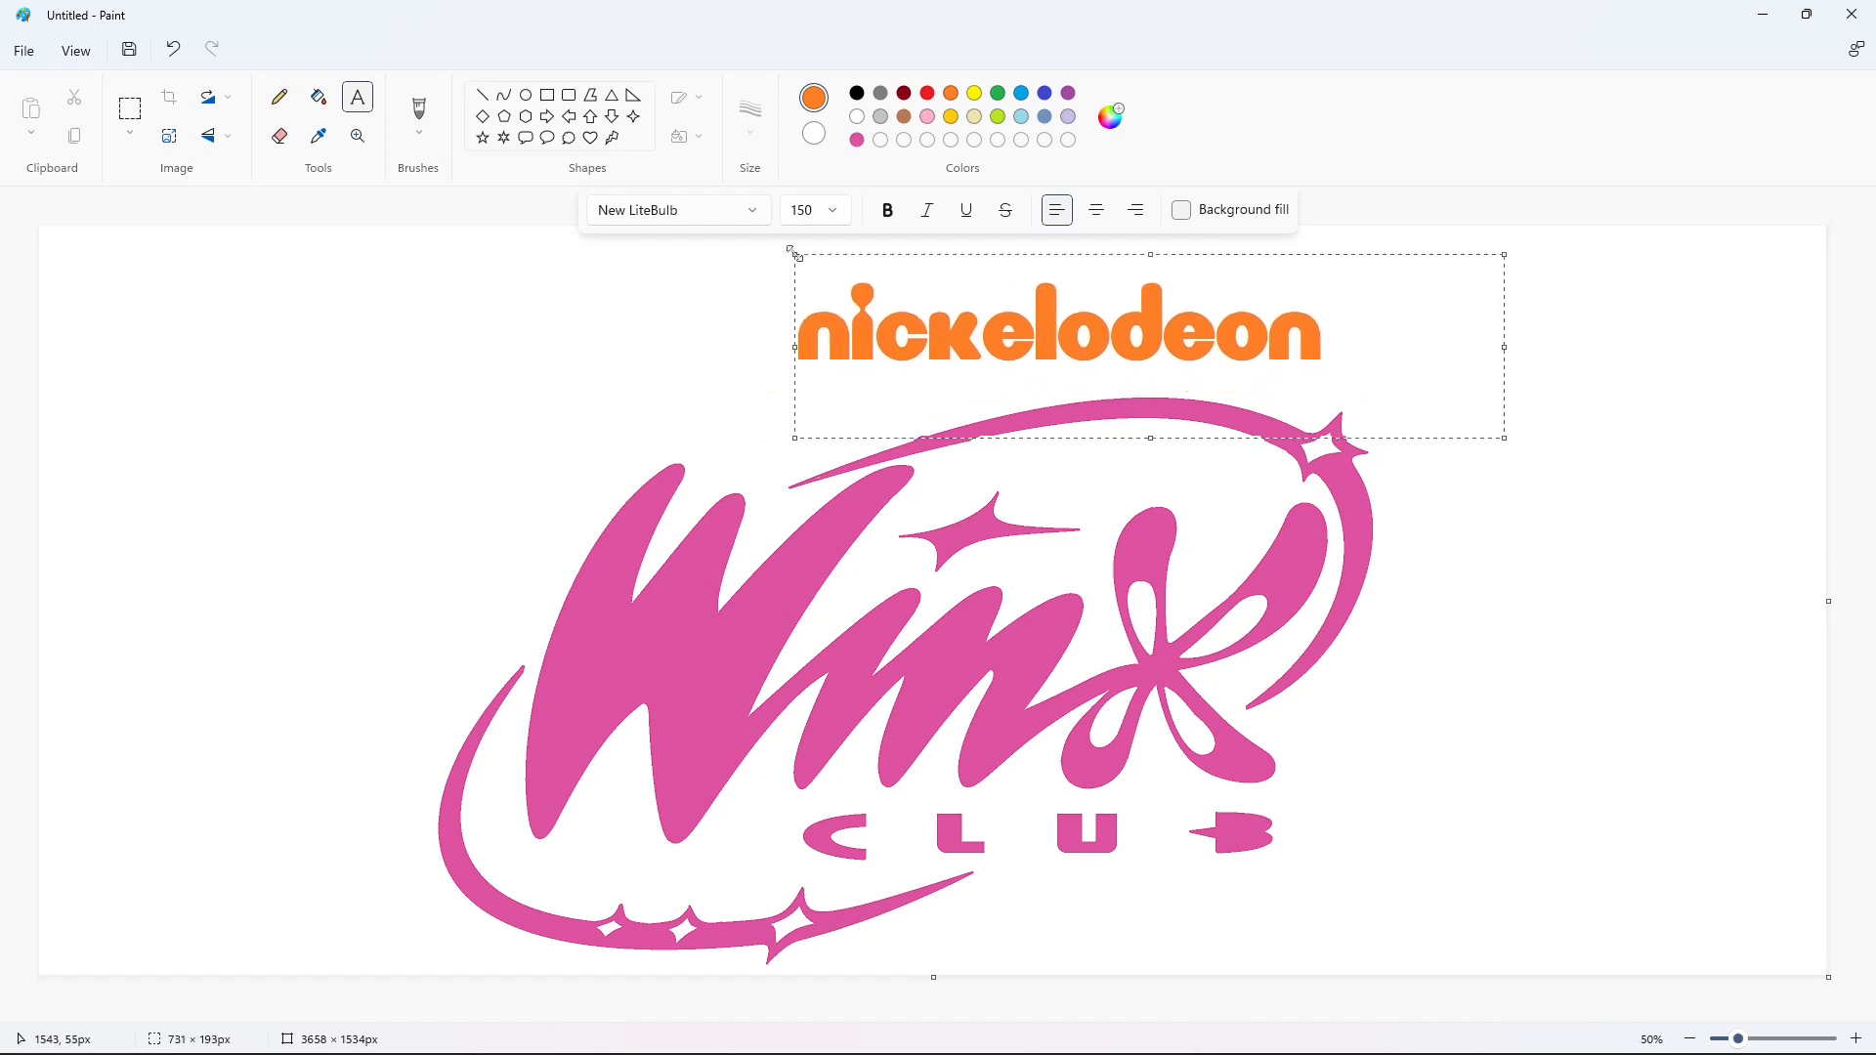
{"action": "left_click", "coordinate": [740, 250]}
{"action": "left_click", "coordinate": [419, 109]}
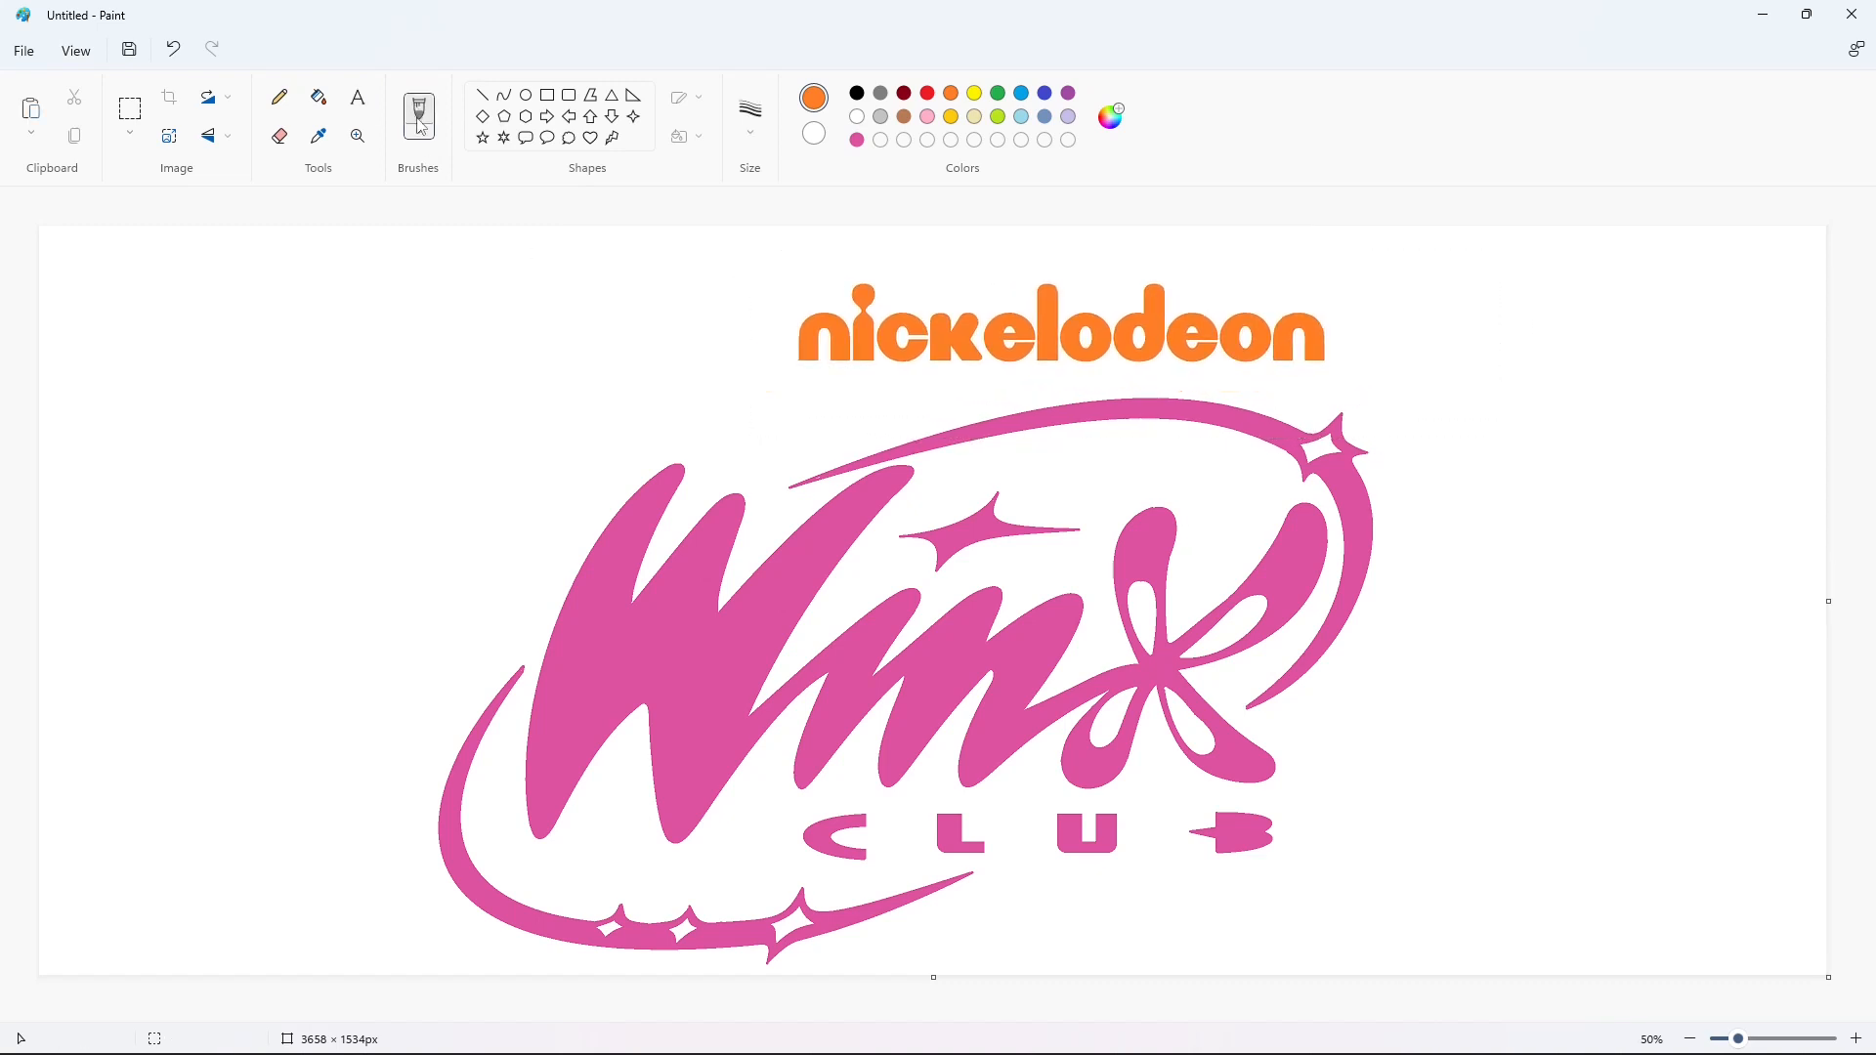
Move the complete artwork, including the nickelodeon text, slightly up and left on a cleared white canvas
{"action": "left_click", "coordinate": [130, 110]}
{"action": "mouse_move", "coordinate": [247, 242]}
{"action": "left_mouse_down"}
{"action": "mouse_move", "coordinate": [1362, 880]}
{"action": "mouse_move", "coordinate": [1556, 1012]}
{"action": "left_mouse_up"}
{"action": "key", "text": "ctrl+z"}
{"action": "key", "text": "ctrl+z"}
{"action": "key", "text": "ctrl+z"}
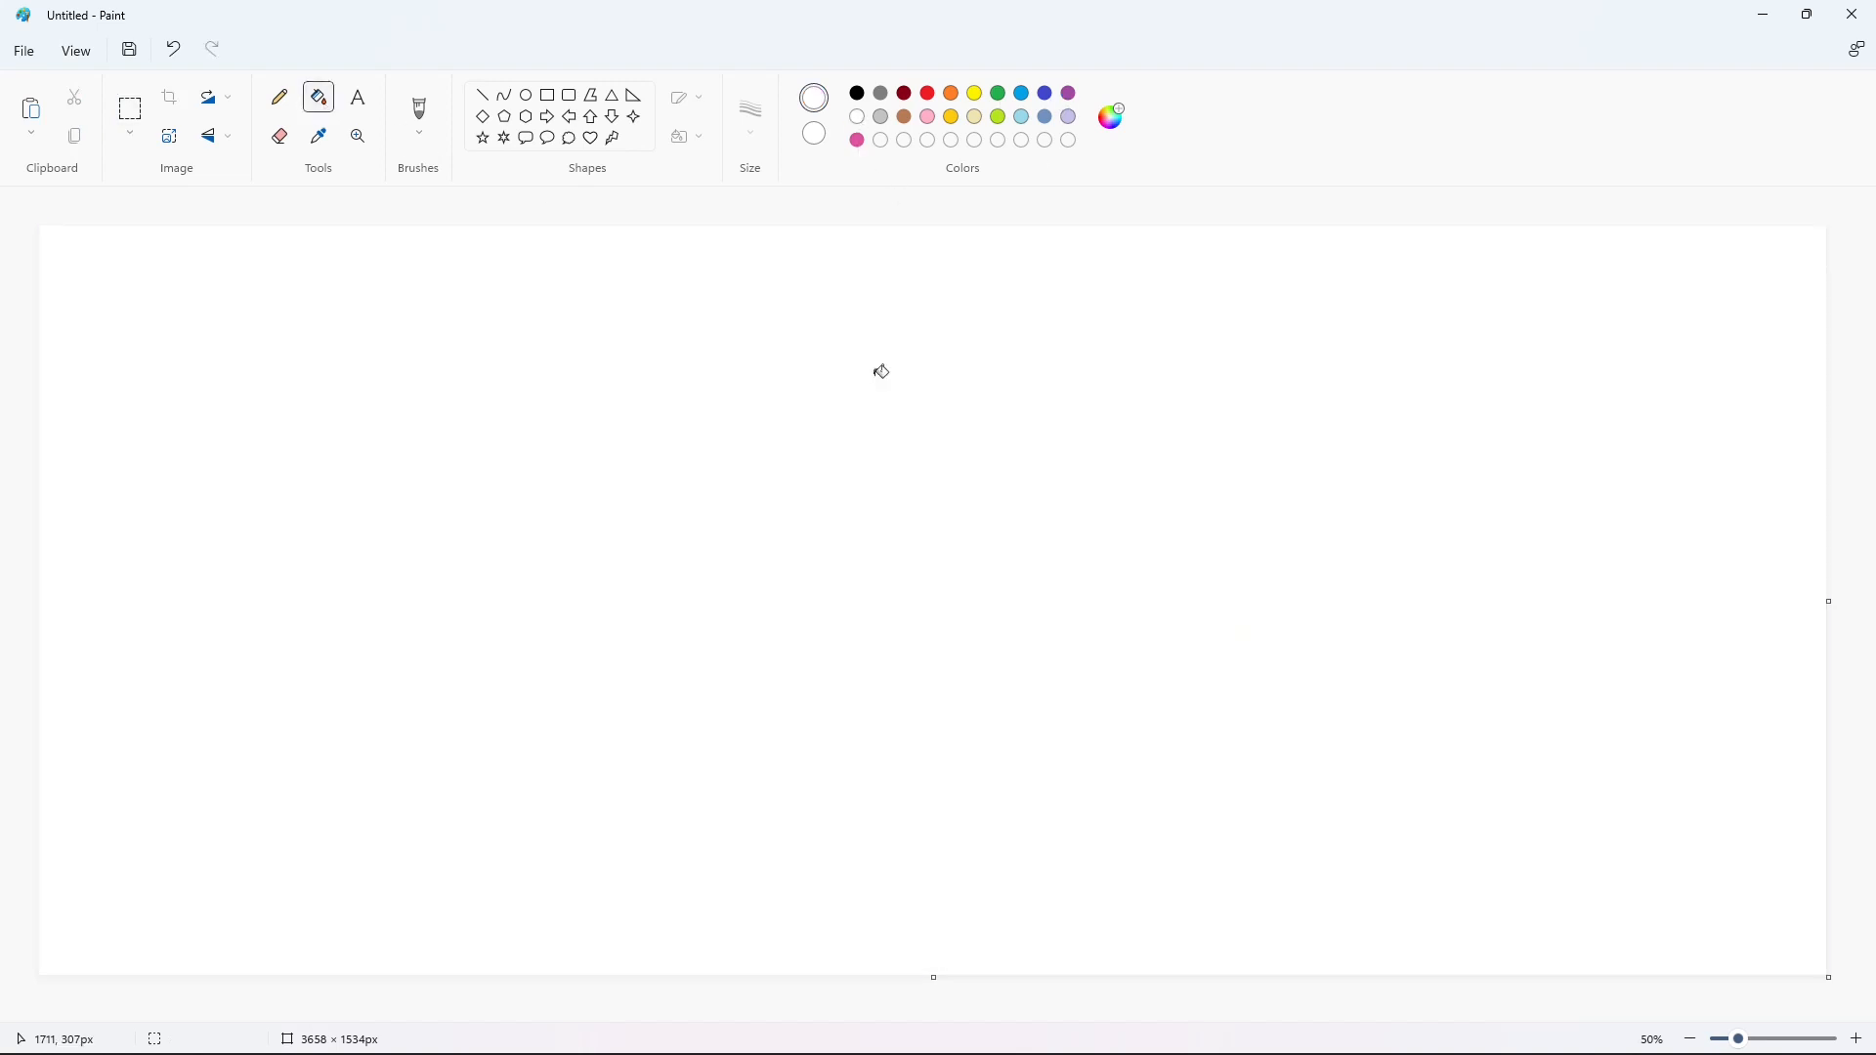
{"action": "key", "text": "ctrl+v"}
{"action": "left_click_drag", "start_coordinate": [891, 589], "coordinate": [989, 588]}
{"action": "left_click", "coordinate": [1541, 654]}
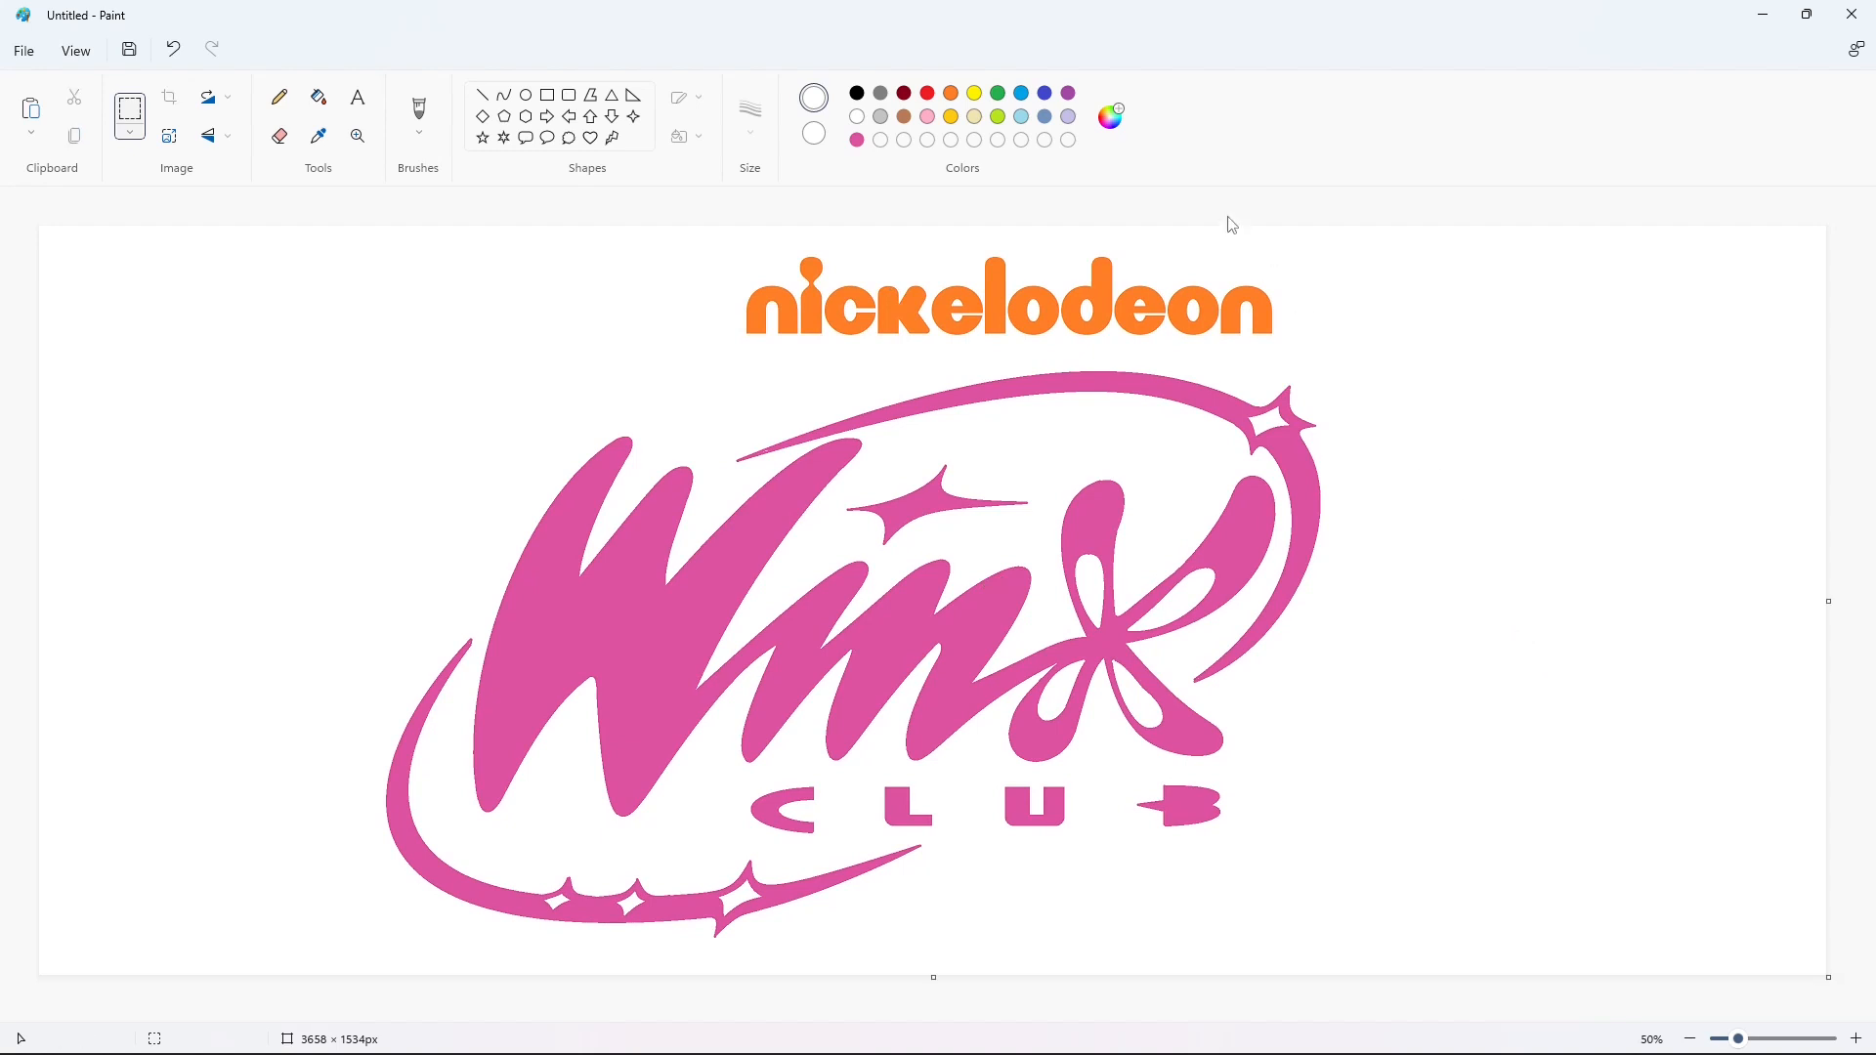